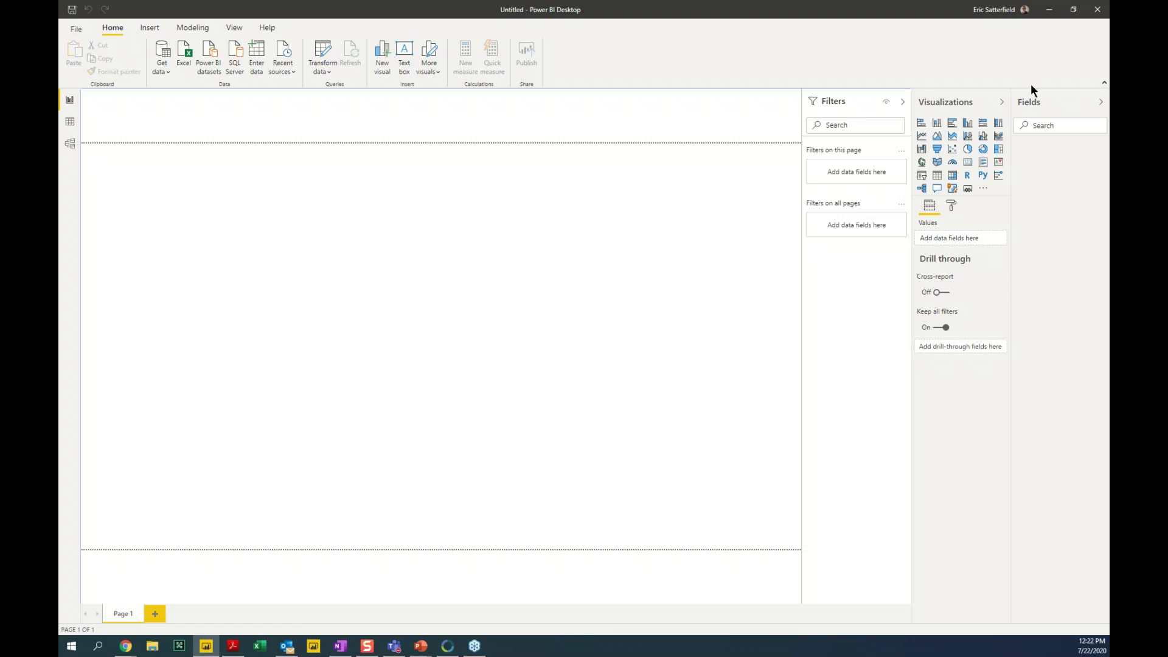
# Step: Look at the CSV files in the Monthly folder inside the desktop's Temp folder, and return to Power BI Desktop
pyautogui.click(1054, 8)
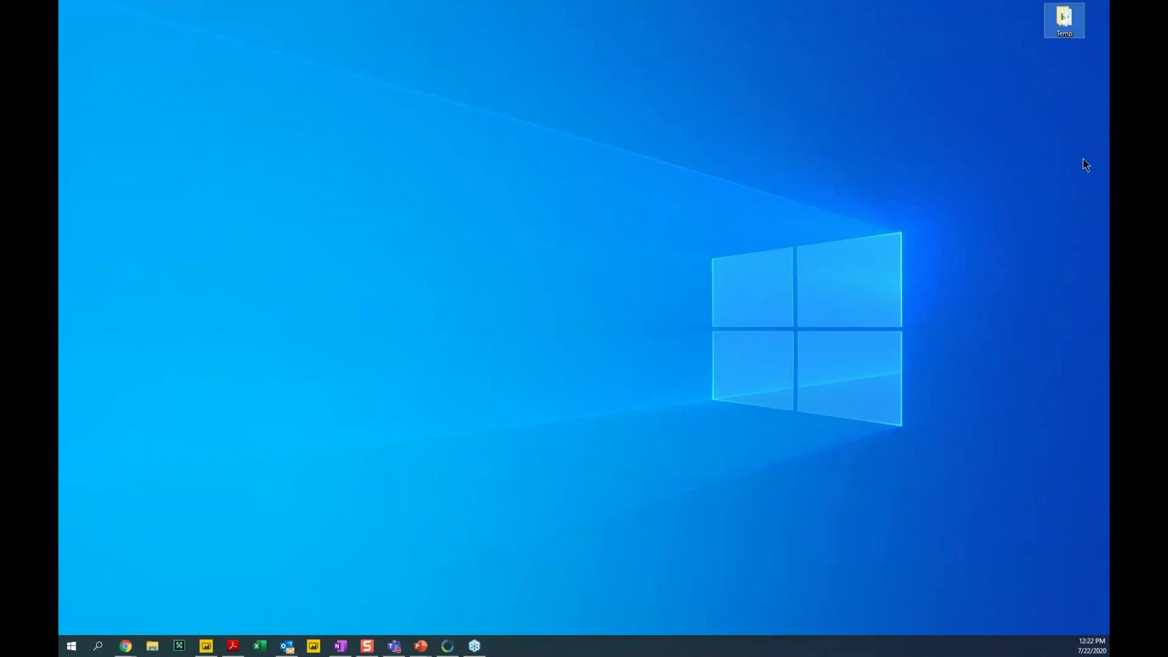
pyautogui.doubleClick(1064, 32)
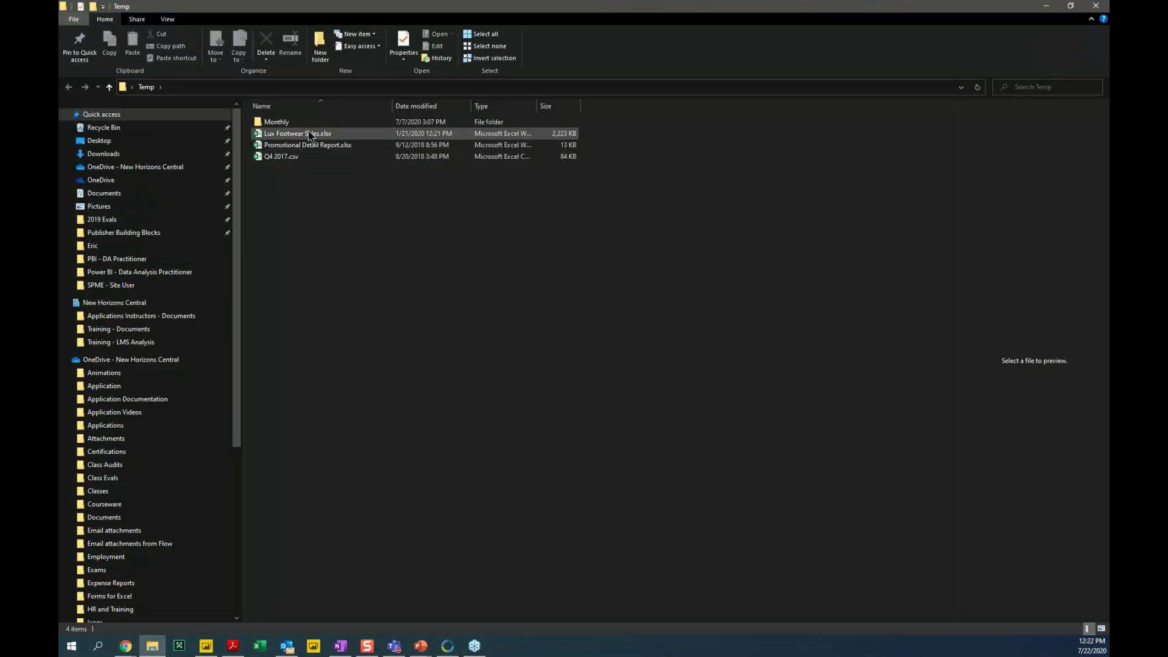
pyautogui.doubleClick(294, 122)
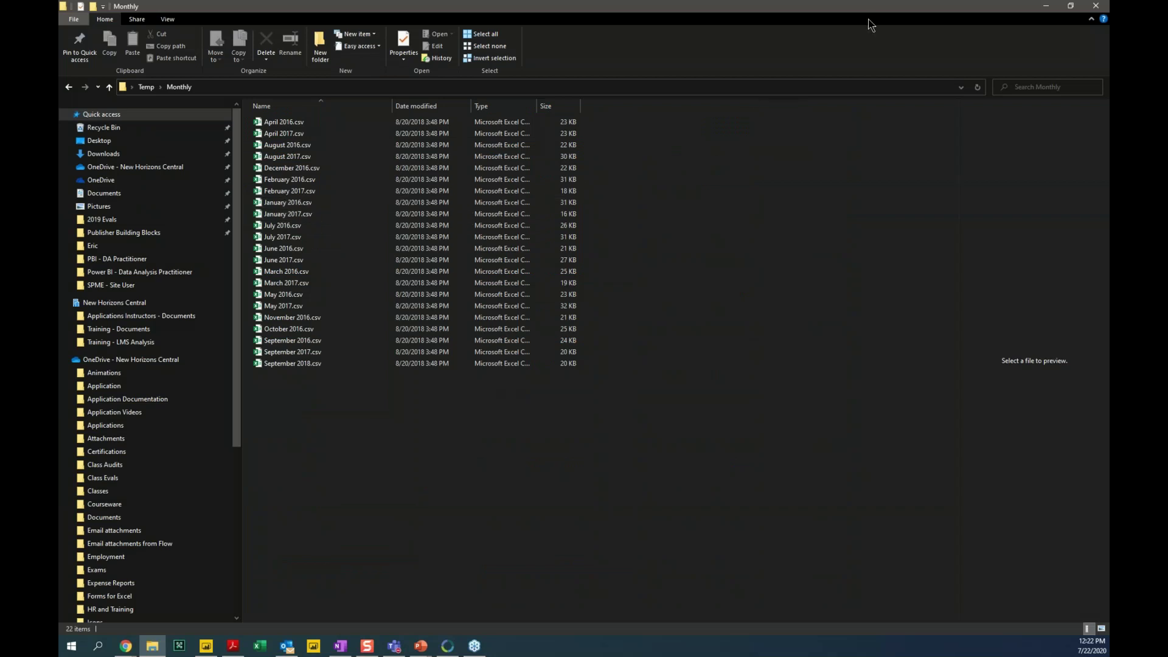
pyautogui.click(1054, 7)
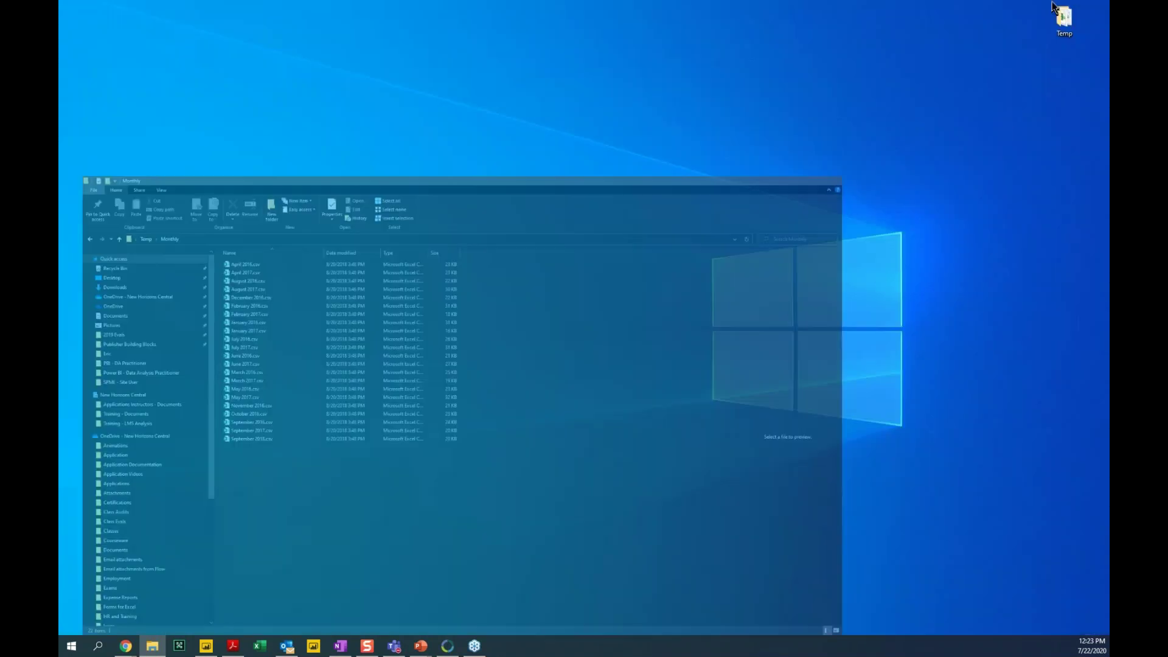
pyautogui.hotkey('alt', 'Tab')
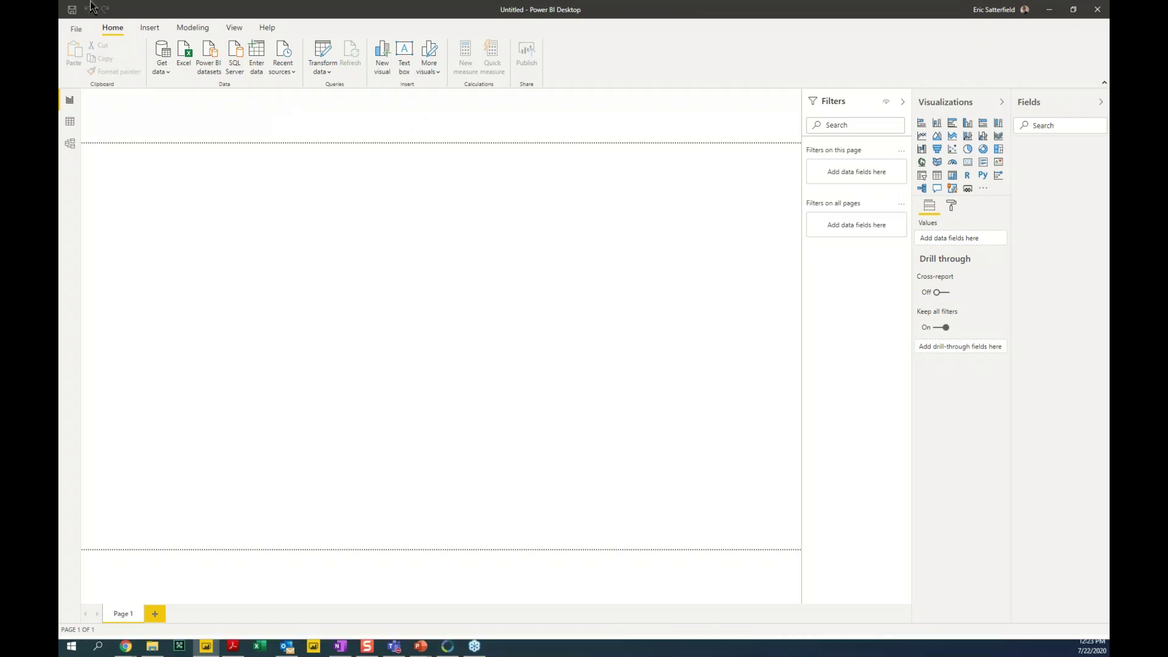
# Step: Open Get Data and look over the full connector list, including PDF, SharePoint folder, Access database and IBM Db2 database
pyautogui.click(165, 54)
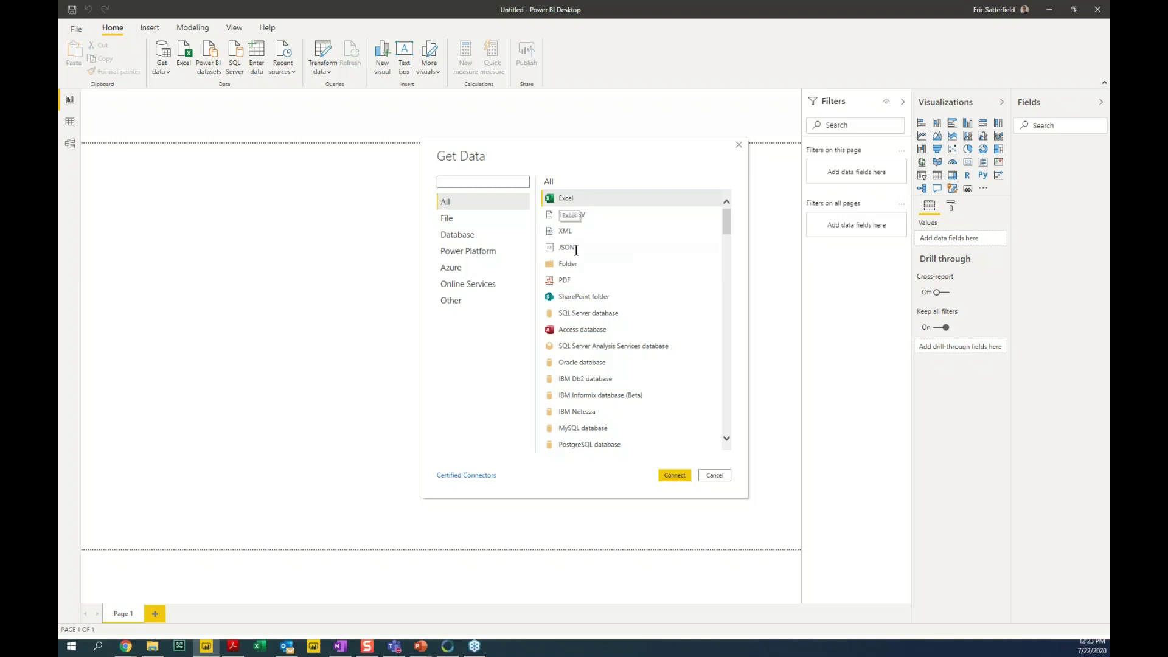
pyautogui.click(569, 283)
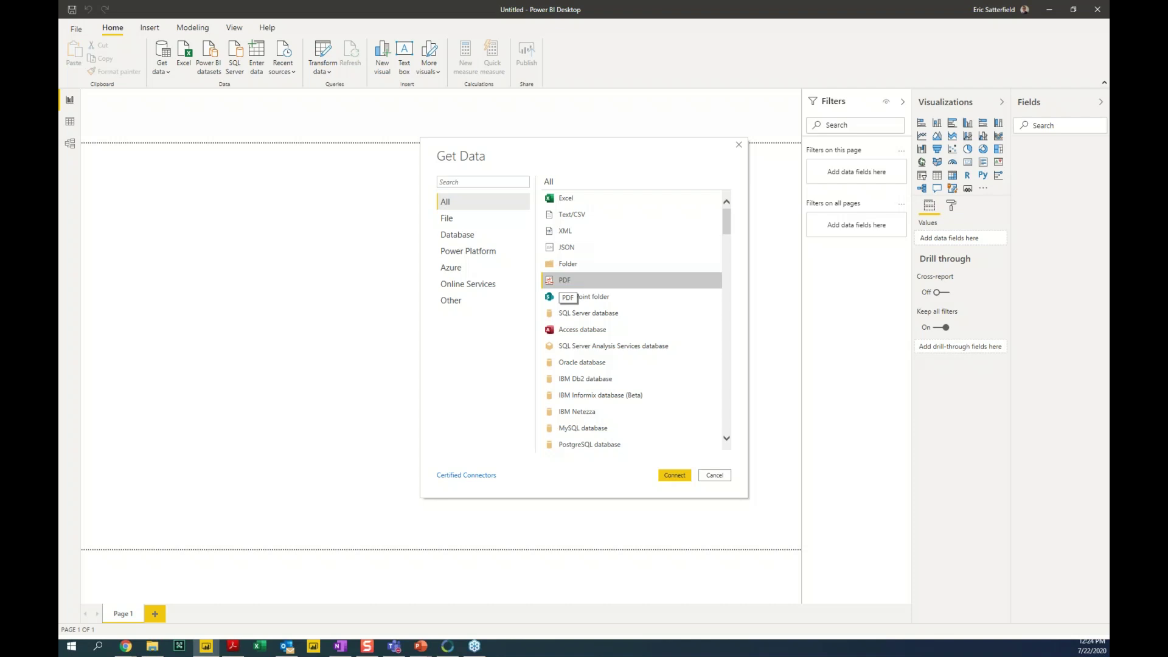
pyautogui.click(606, 300)
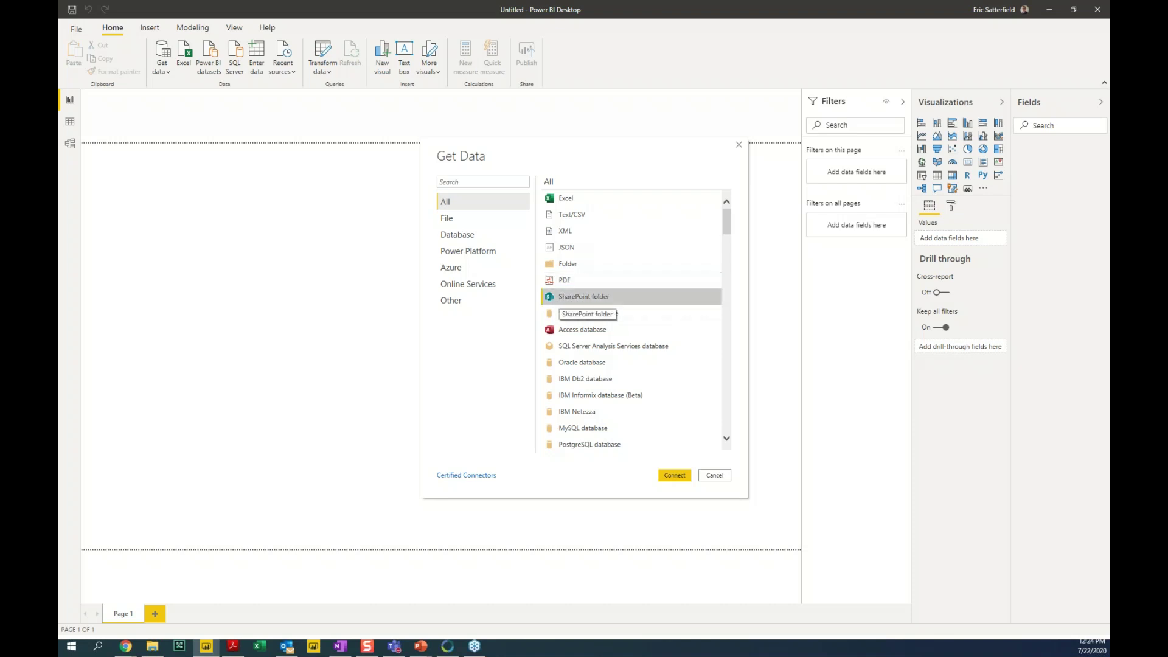
pyautogui.click(632, 330)
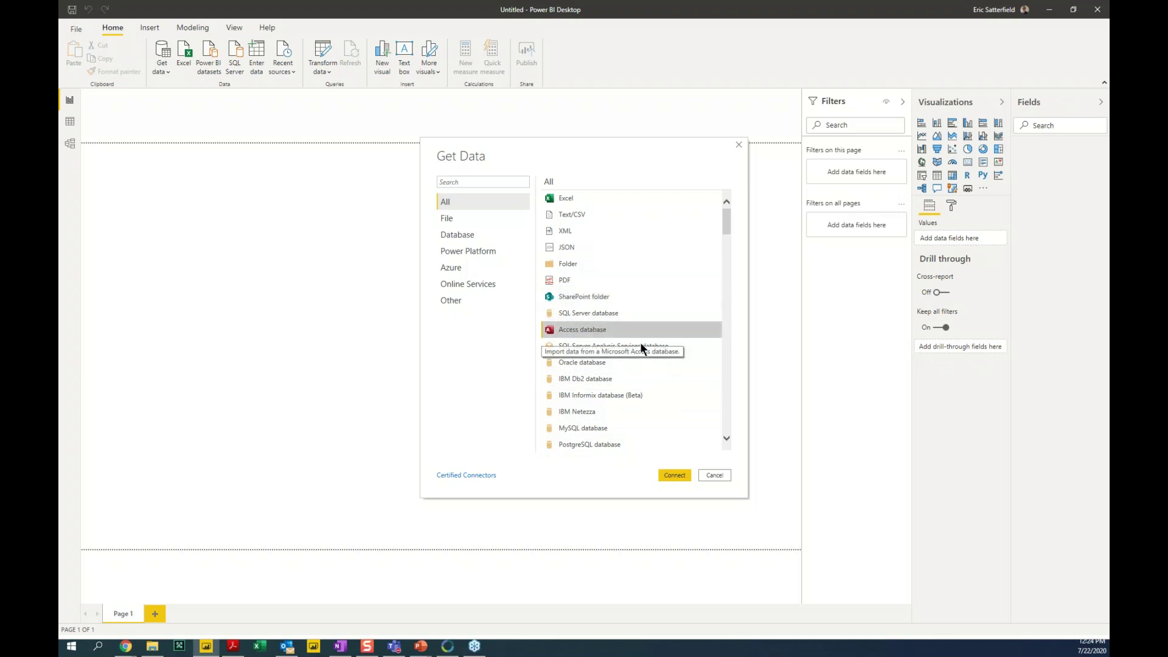
pyautogui.click(634, 376)
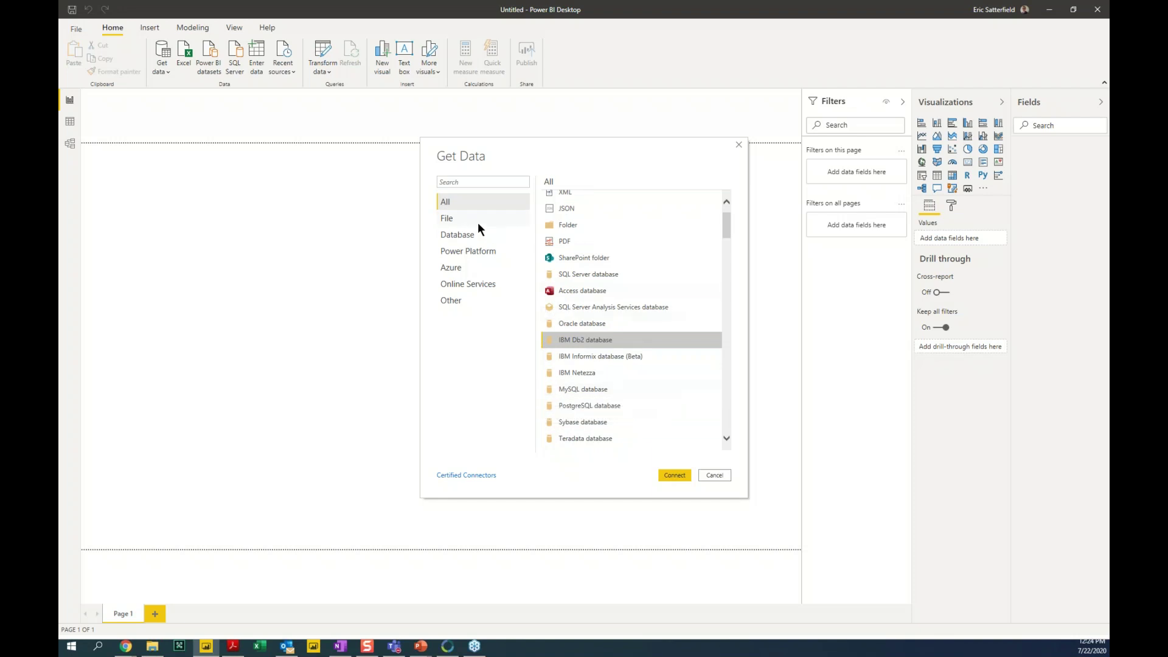
# Step: Review the available connectors in the Database, Power Platform and Azure categories
pyautogui.click(465, 236)
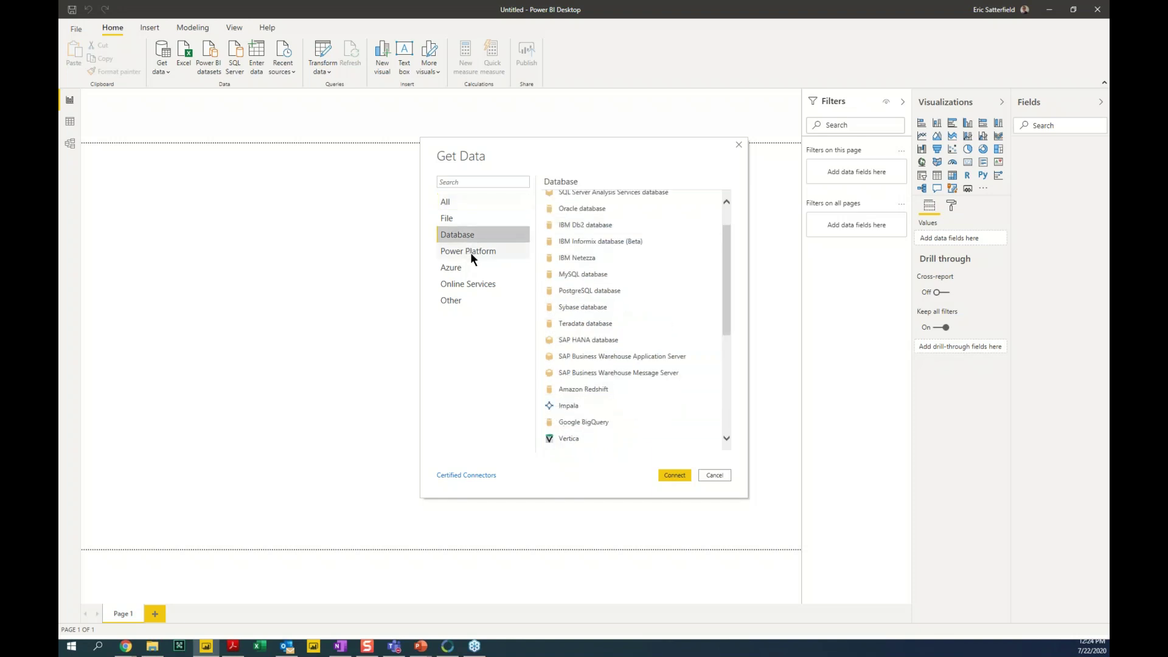
pyautogui.click(466, 257)
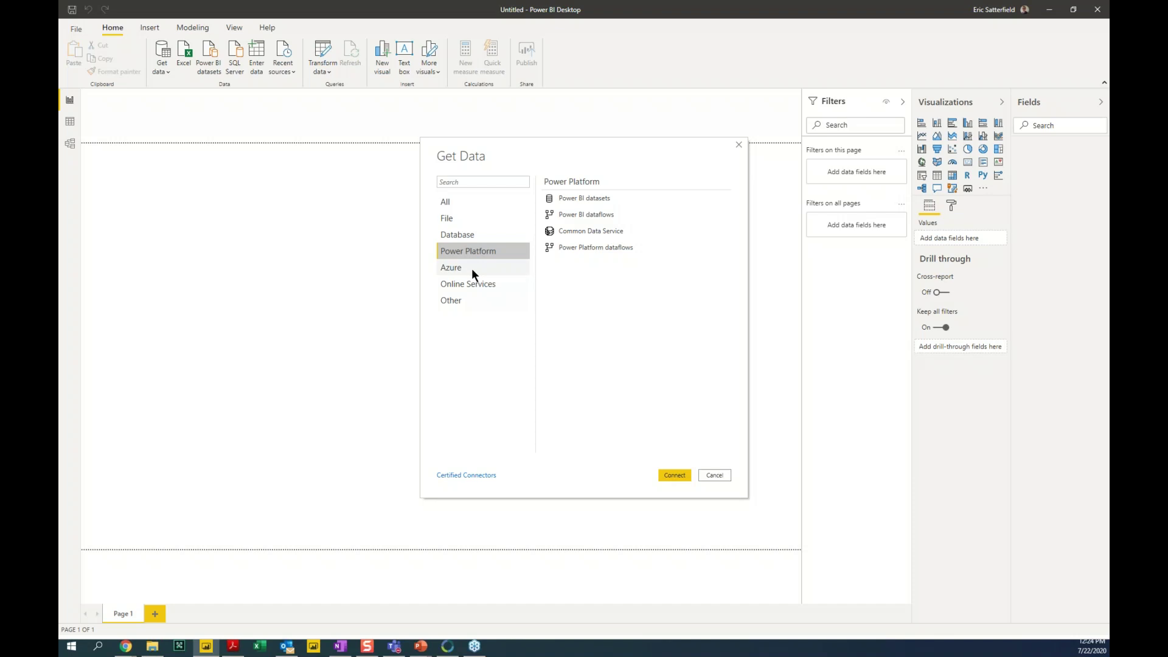
pyautogui.click(472, 270)
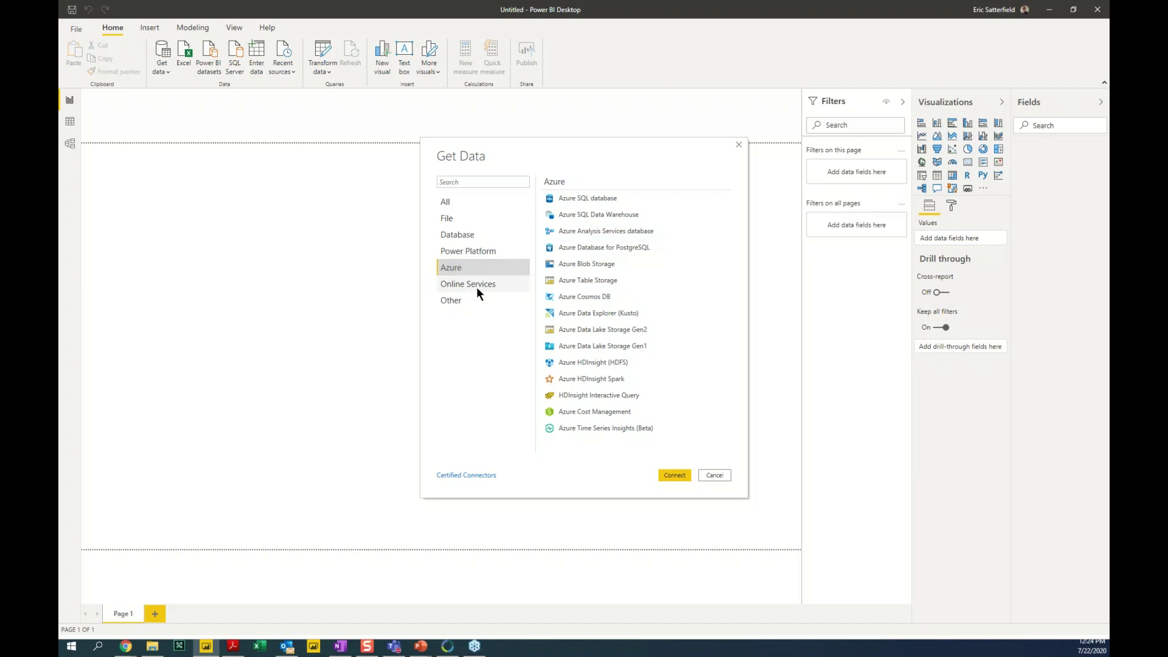
# Step: Browse the connectors in the Online Services and Other categories, including Salesforce Reports and Smartsheet
pyautogui.click(481, 285)
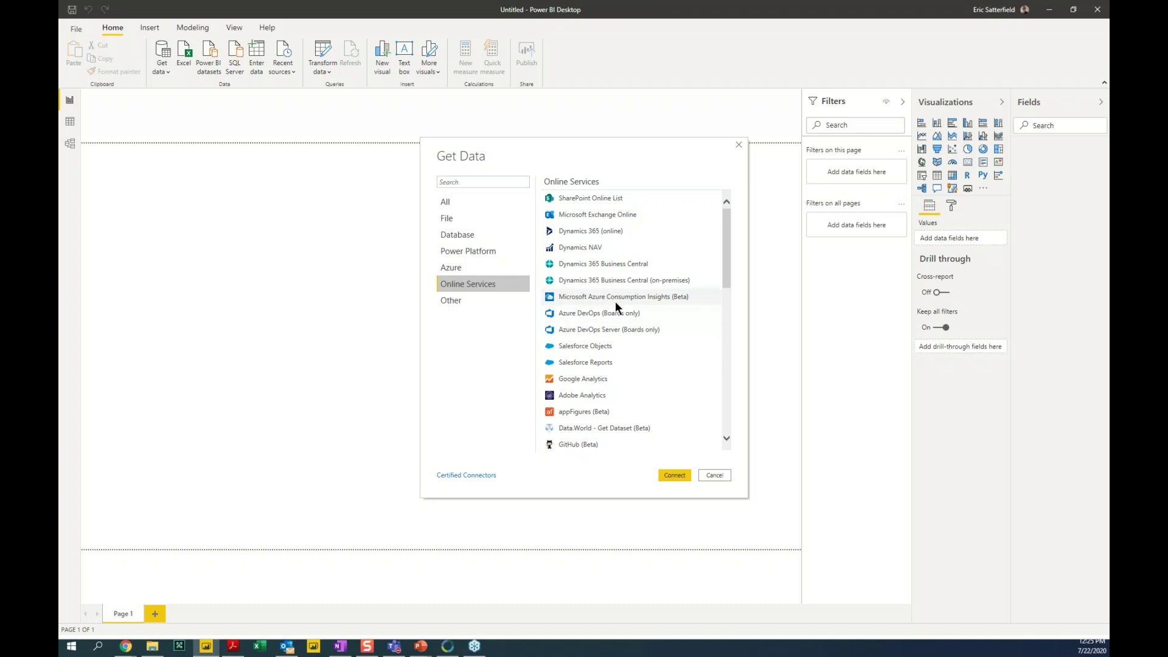
pyautogui.click(628, 360)
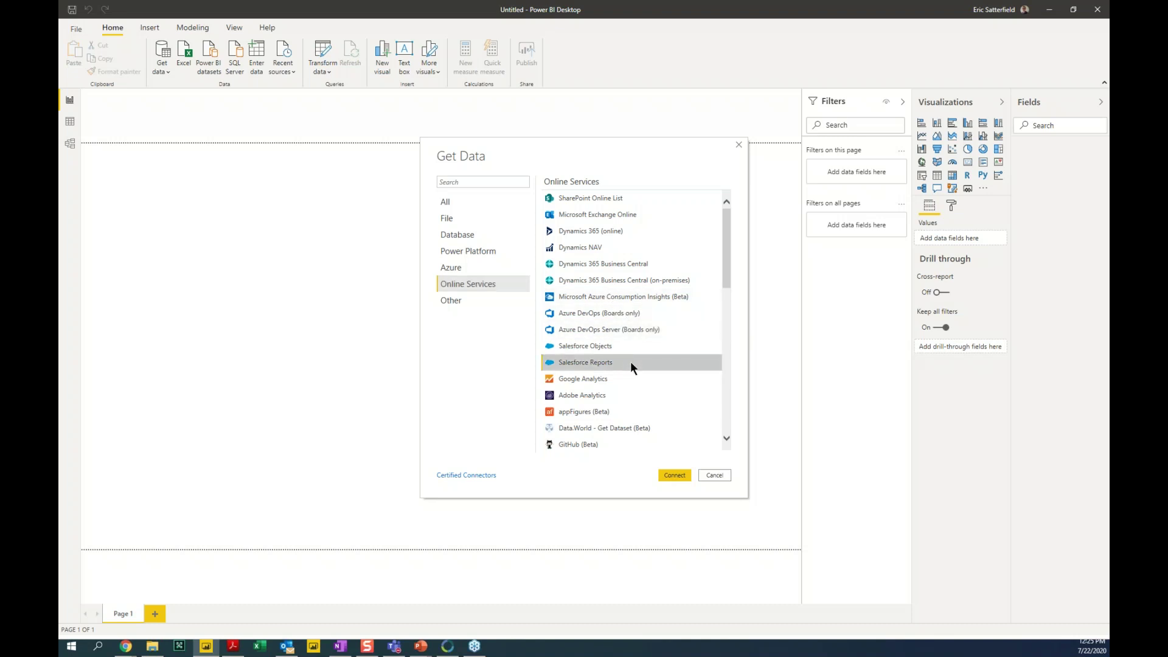
pyautogui.scroll(-1, 631, 359)
pyautogui.click(641, 339)
pyautogui.scroll(-1, 642, 342)
pyautogui.scroll(-4, 642, 338)
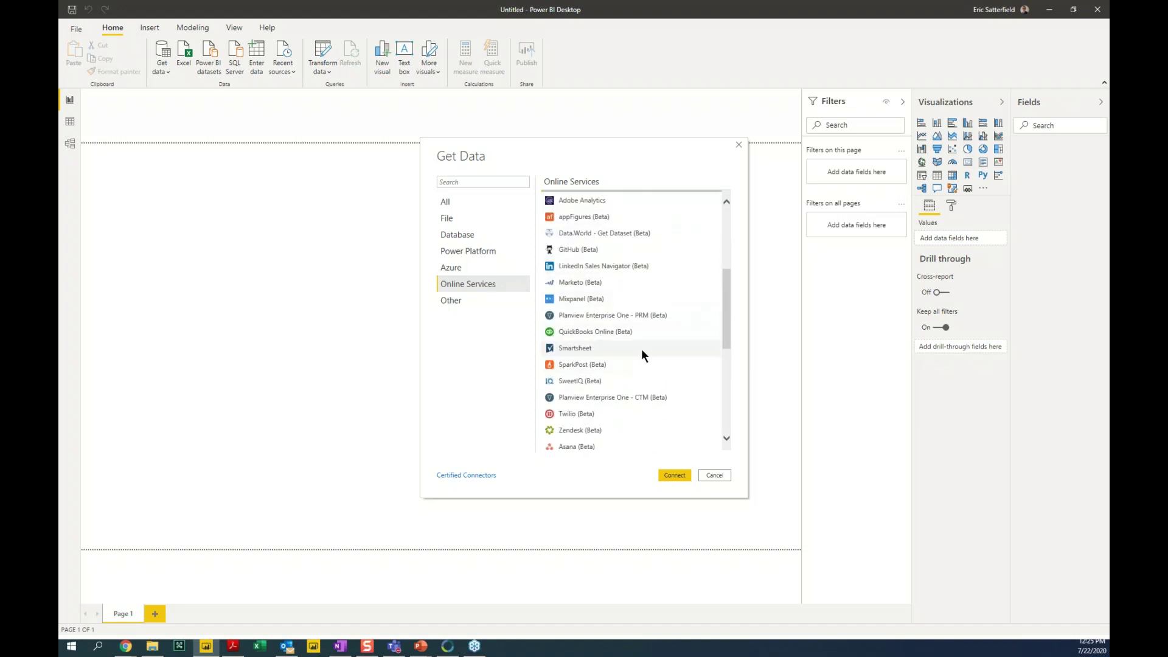
pyautogui.click(641, 352)
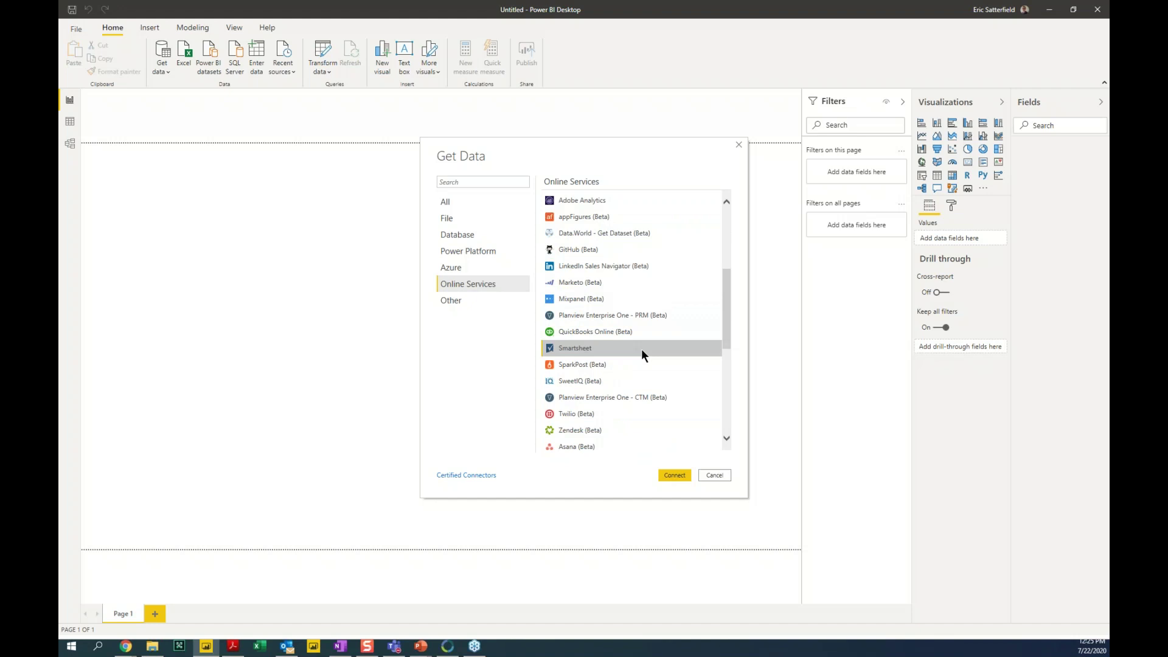
pyautogui.scroll(-1, 643, 346)
pyautogui.scroll(-1, 644, 343)
pyautogui.click(644, 356)
pyautogui.scroll(-6, 644, 352)
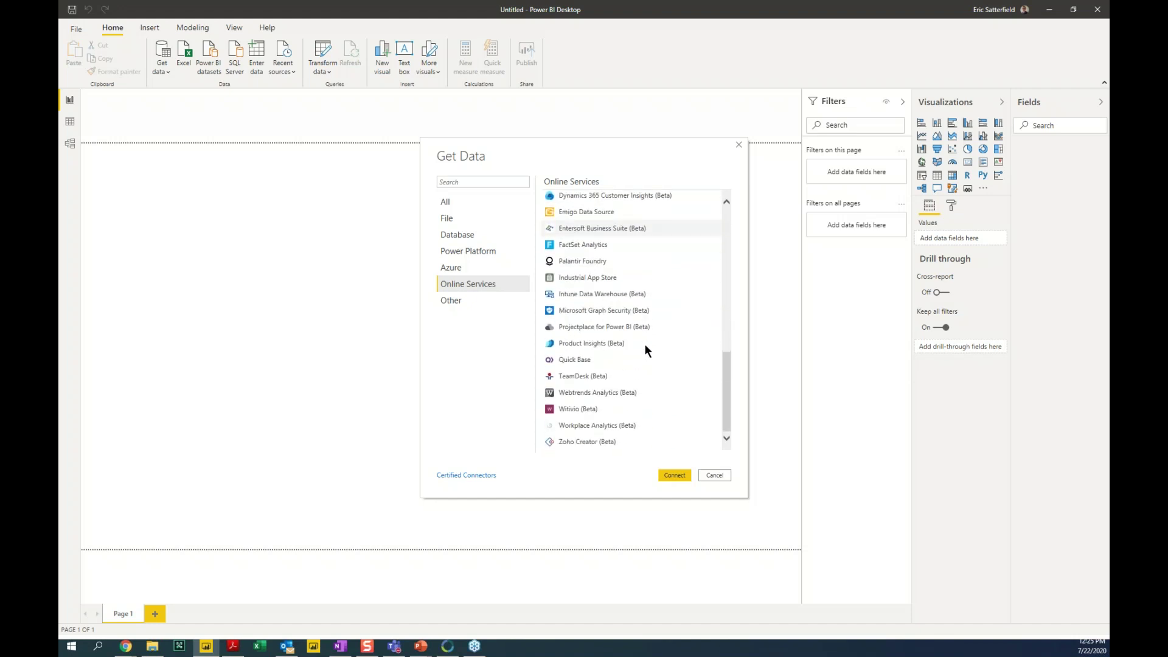
pyautogui.click(496, 300)
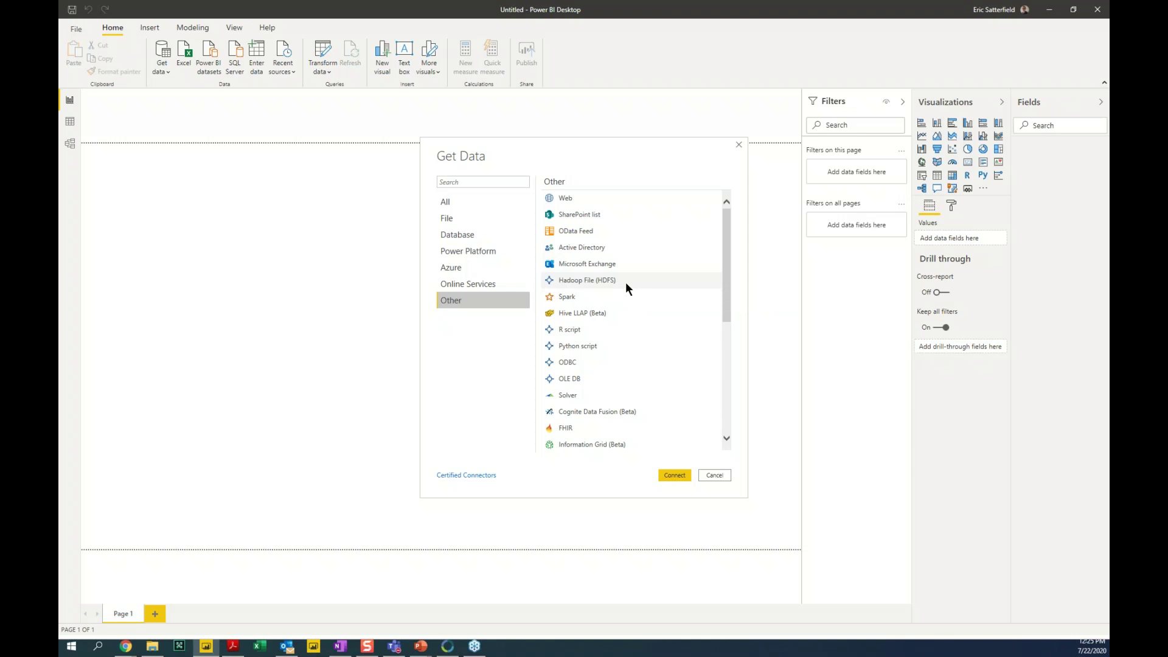
pyautogui.scroll(-1, 586, 365)
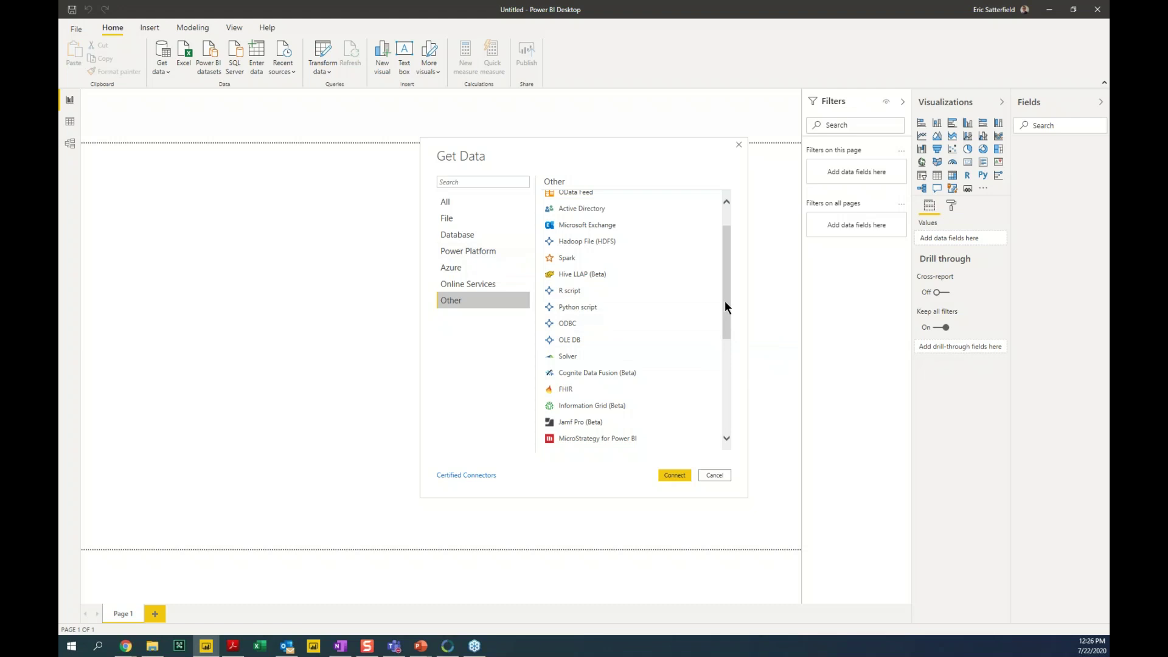
# Step: Start a connection to a Folder data source from the File category
pyautogui.click(469, 223)
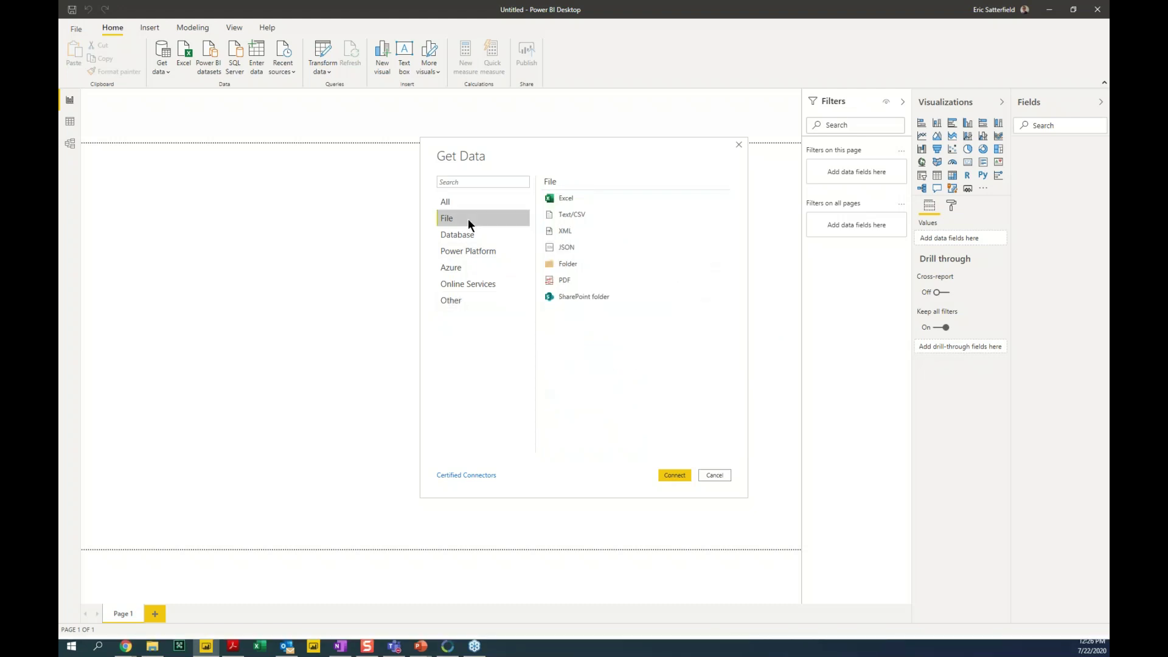
pyautogui.click(572, 262)
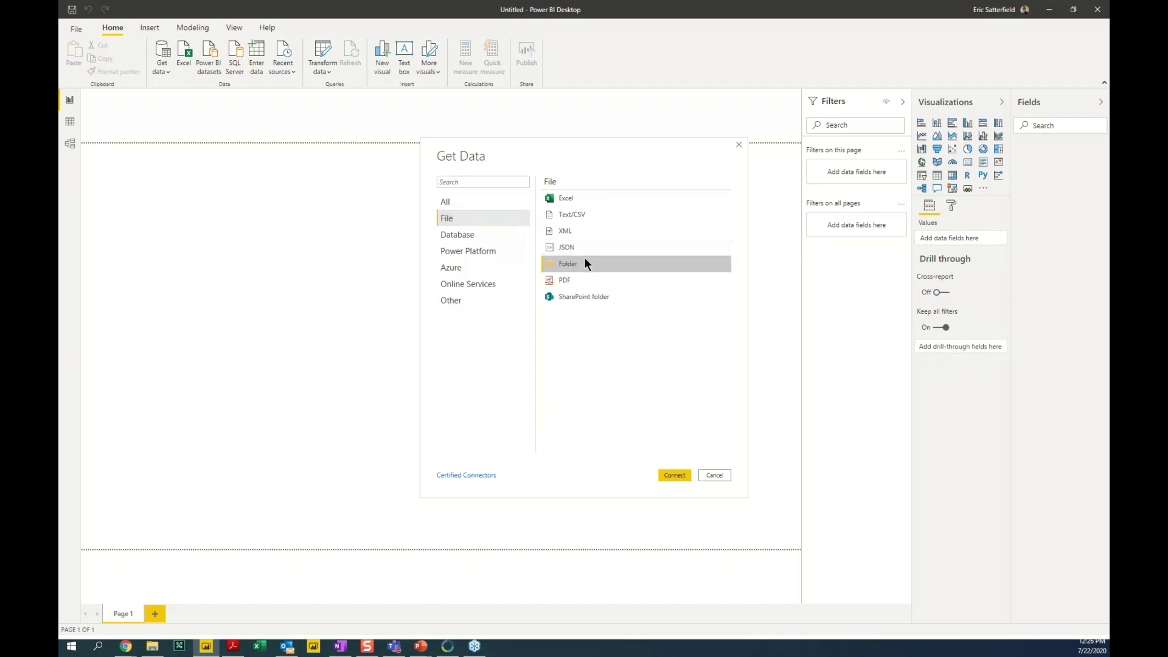
pyautogui.click(675, 475)
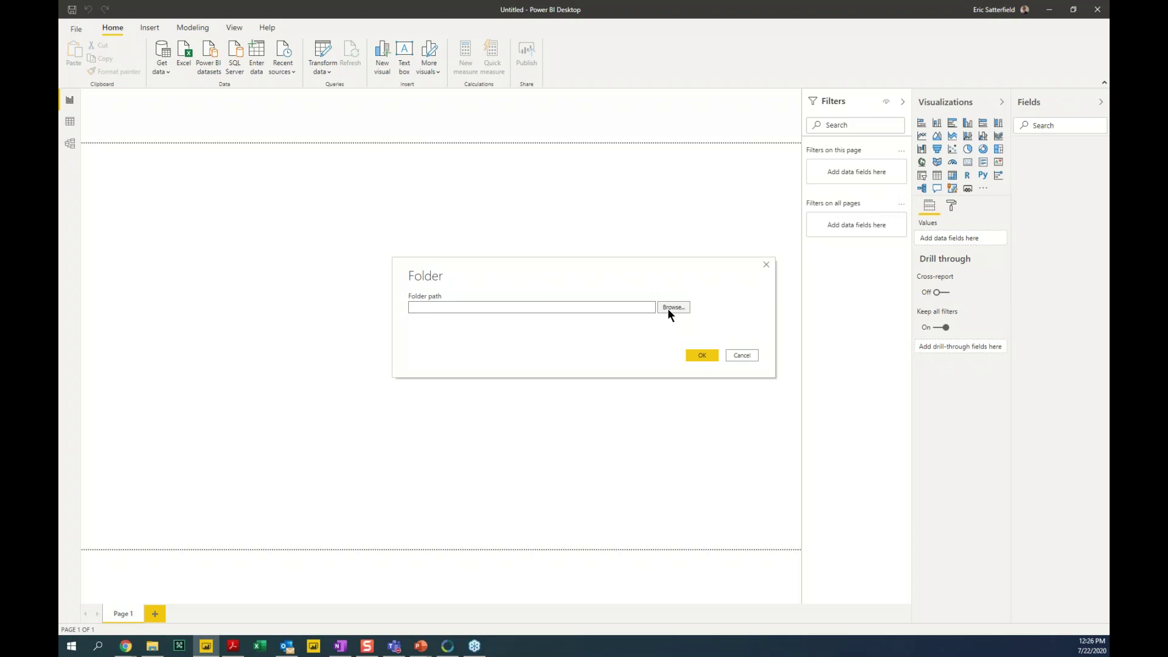
# Step: Set the folder path to the Monthly folder inside Temp on the desktop and choose Combine & Load for its files
pyautogui.click(668, 307)
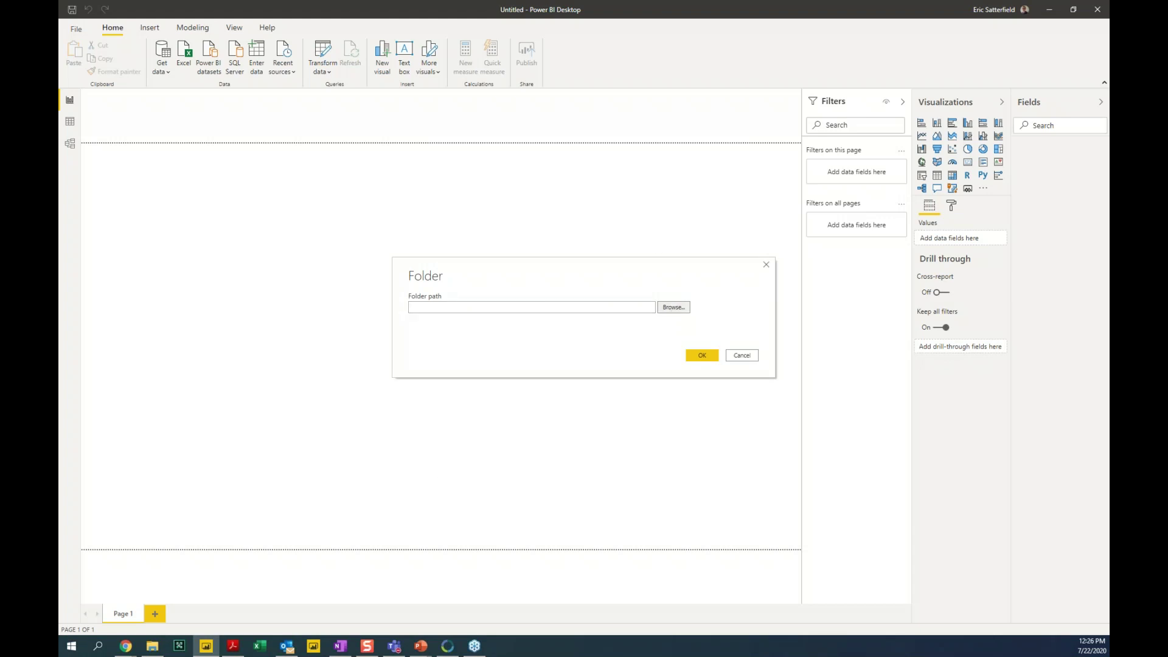
pyautogui.click(510, 392)
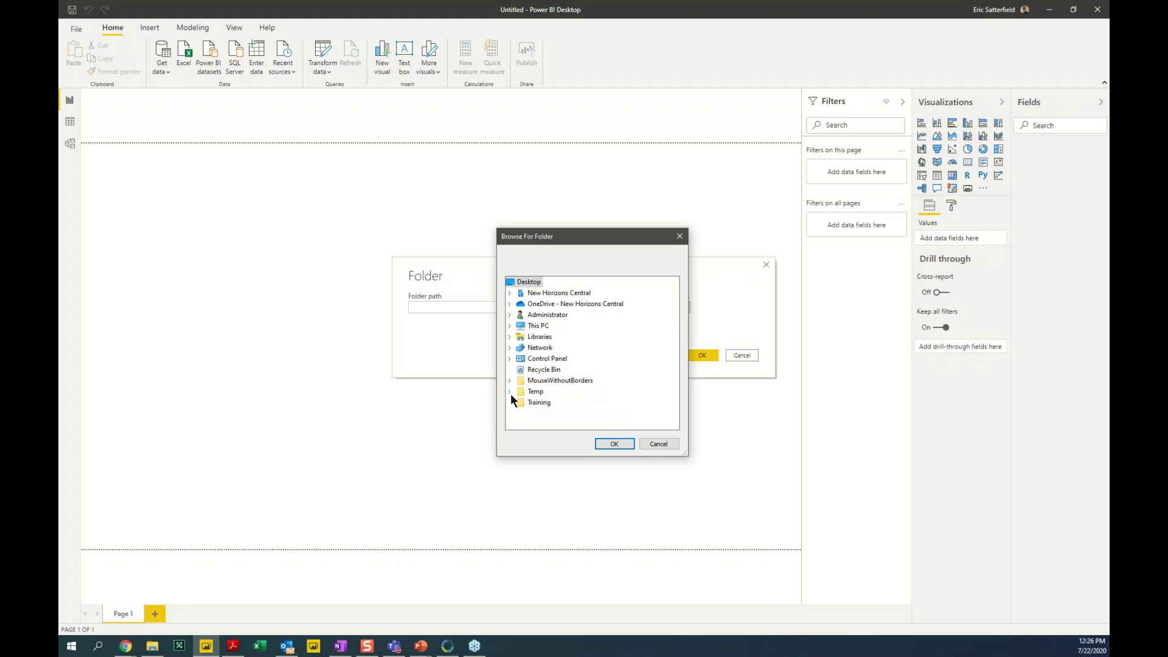
pyautogui.click(550, 404)
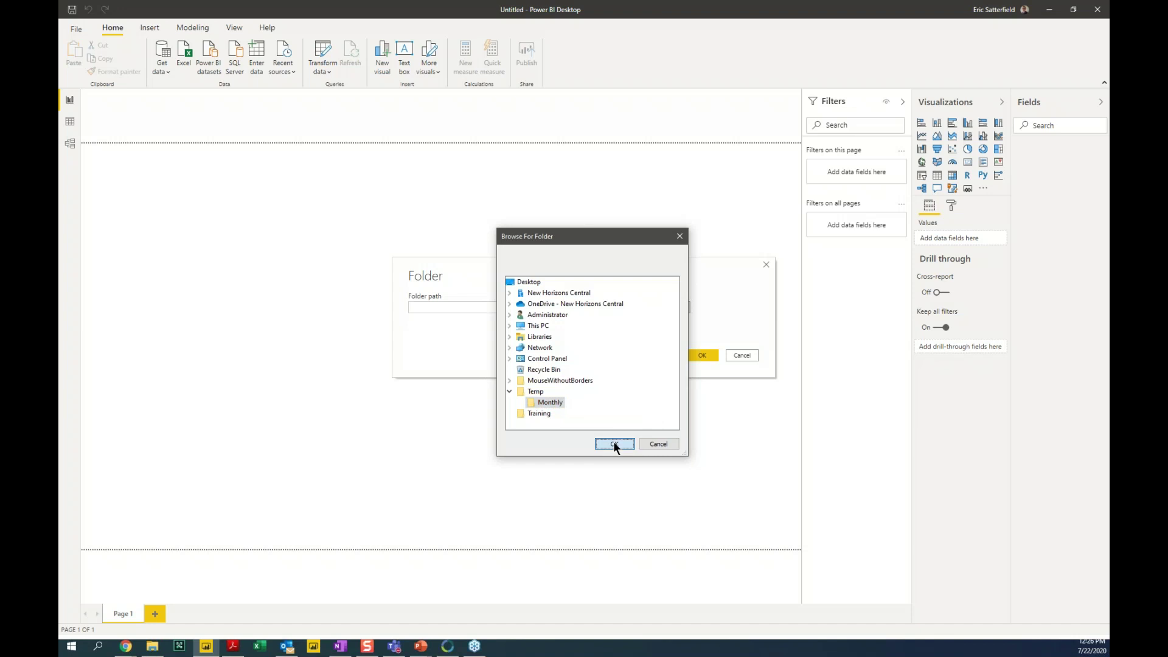
pyautogui.click(614, 444)
pyautogui.click(696, 356)
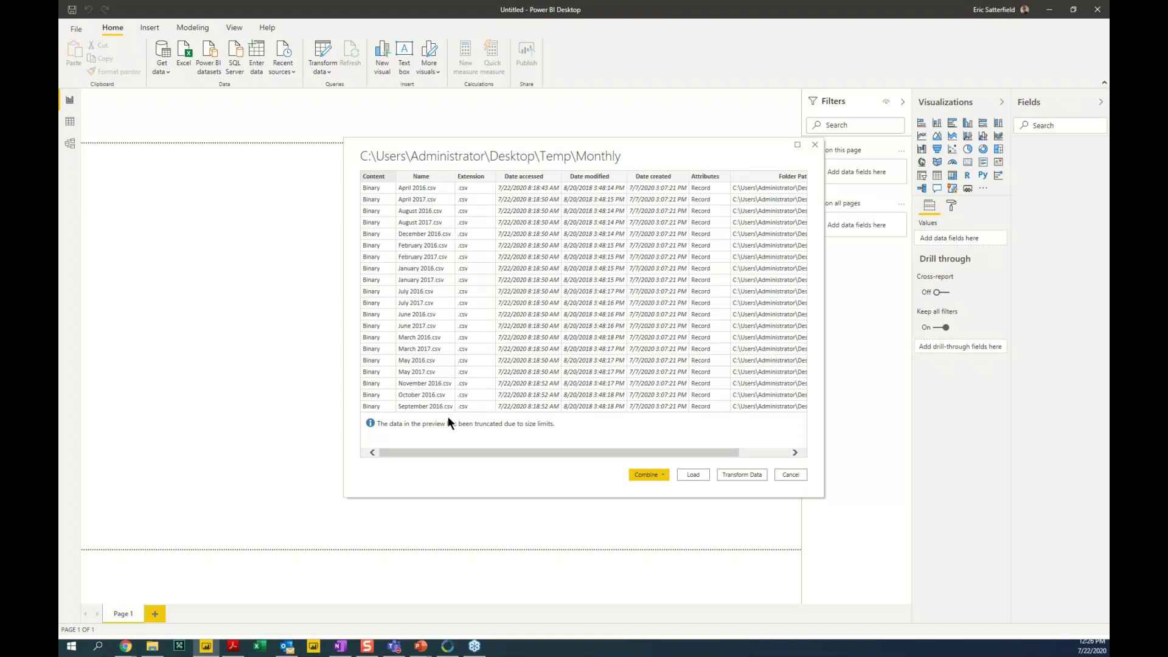
pyautogui.click(642, 474)
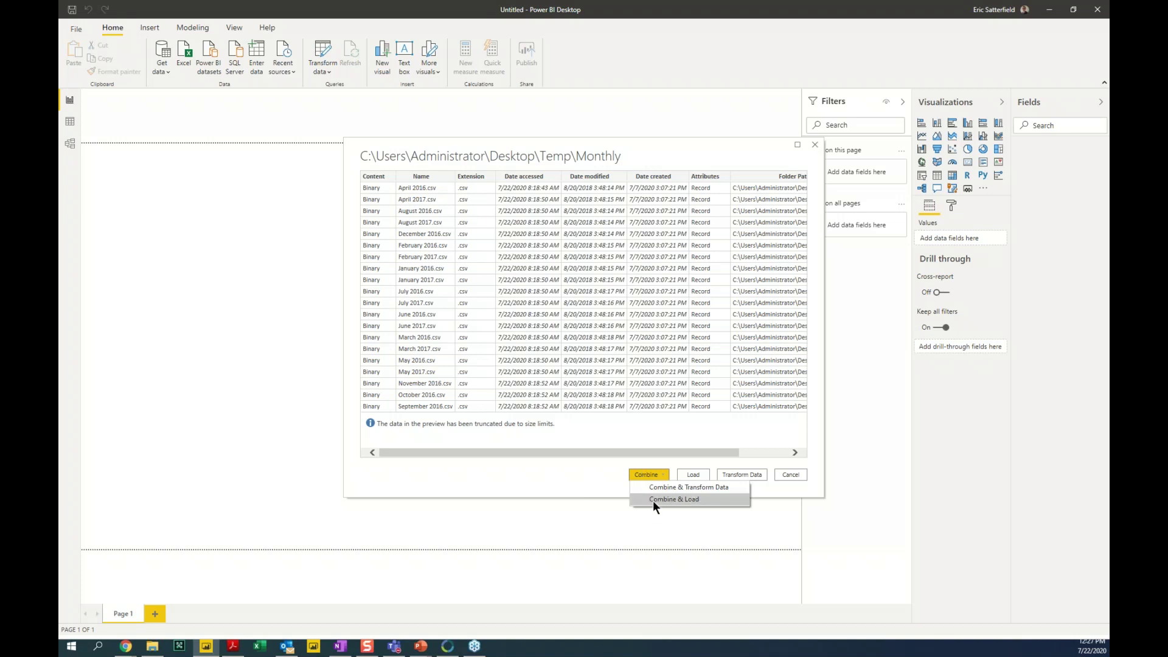
pyautogui.click(652, 500)
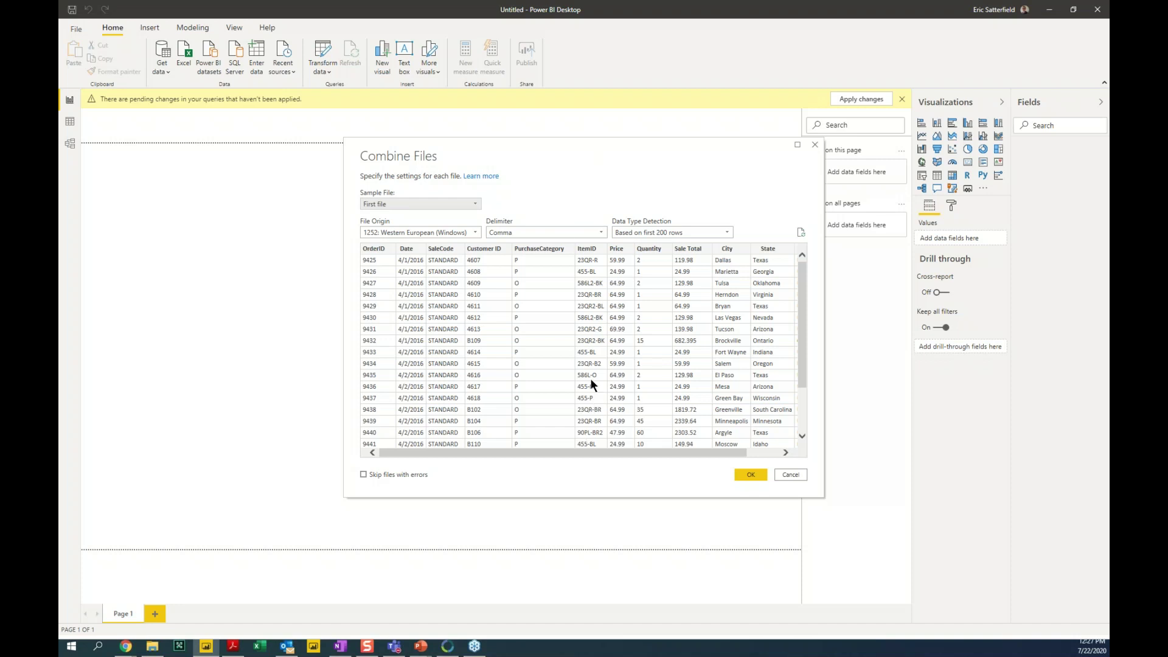
# Step: Try Equals Sign as the delimiter for the combined files and set it back to Comma
pyautogui.click(596, 232)
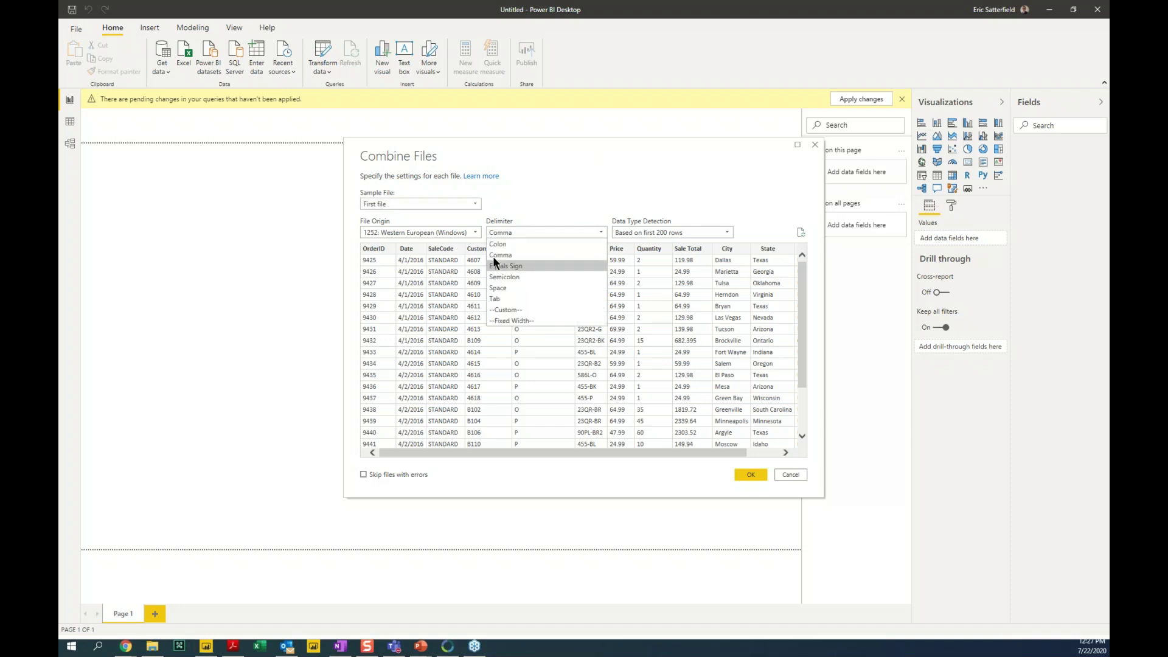
pyautogui.click(509, 268)
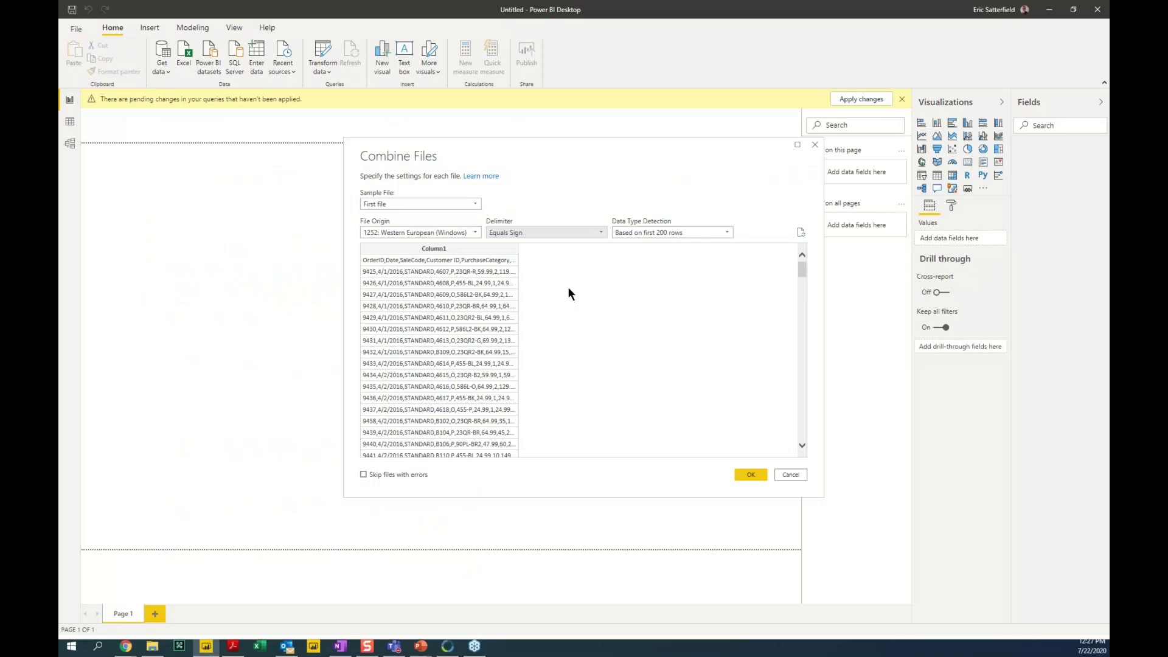
pyautogui.click(592, 235)
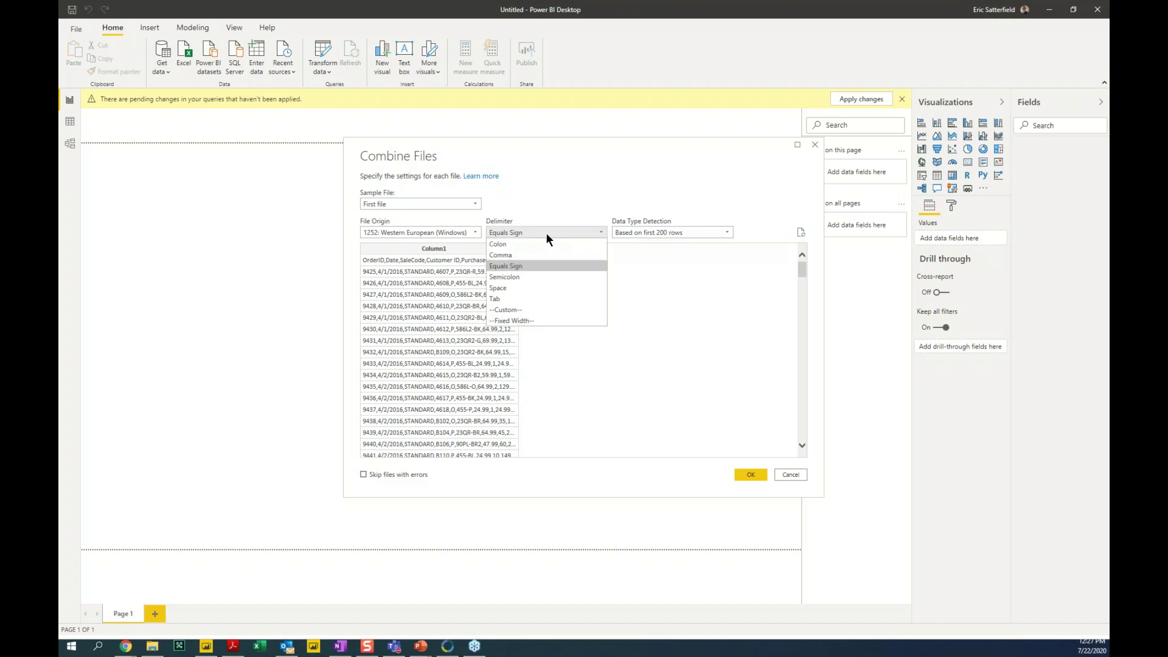
pyautogui.click(527, 255)
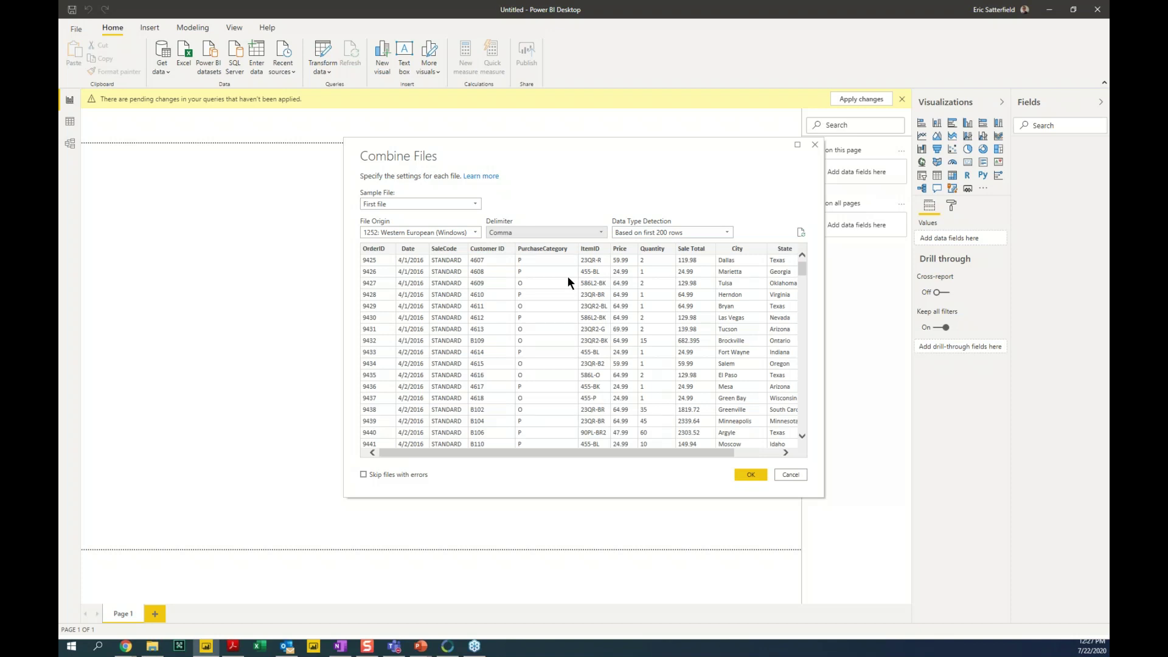
# Step: Accept the Combine Files settings to load the files, and show the Monthly table in Data view
pyautogui.click(758, 478)
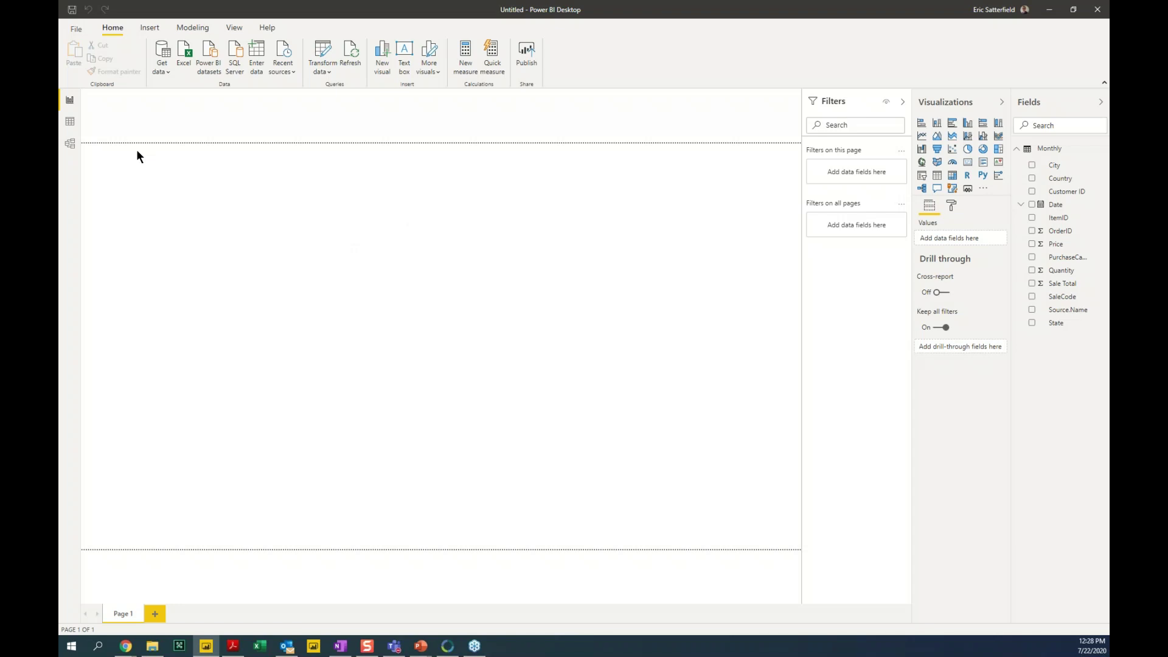
pyautogui.click(70, 122)
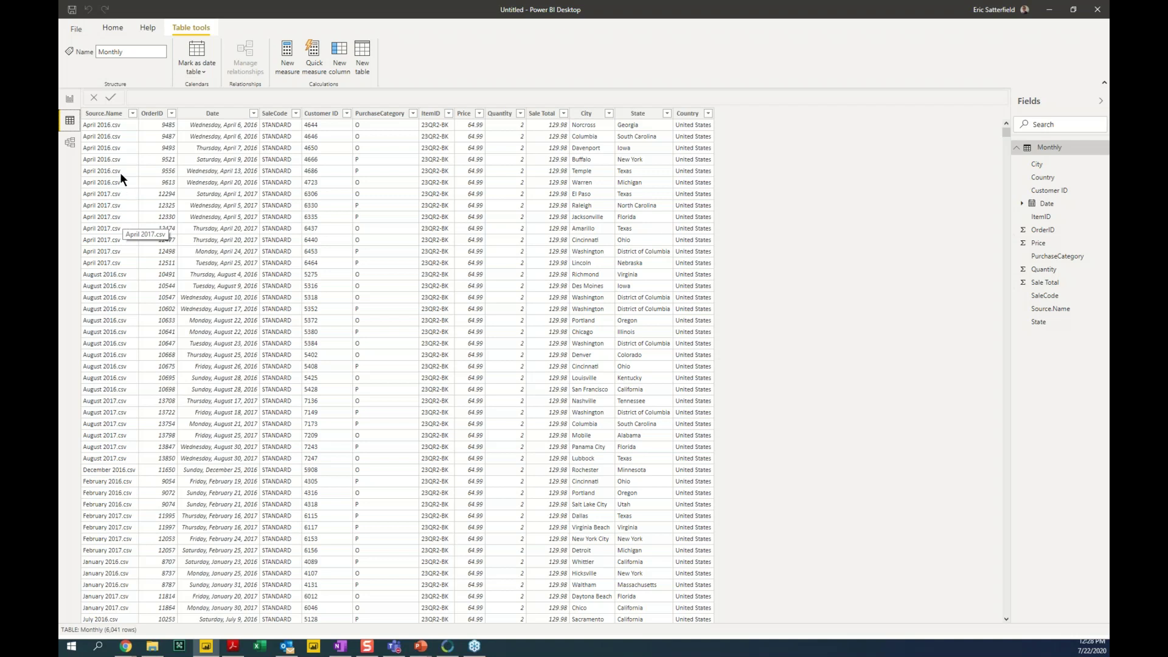
# Step: Examine the list of source file names in the Source.Name column's filter and close it without filtering
pyautogui.click(128, 115)
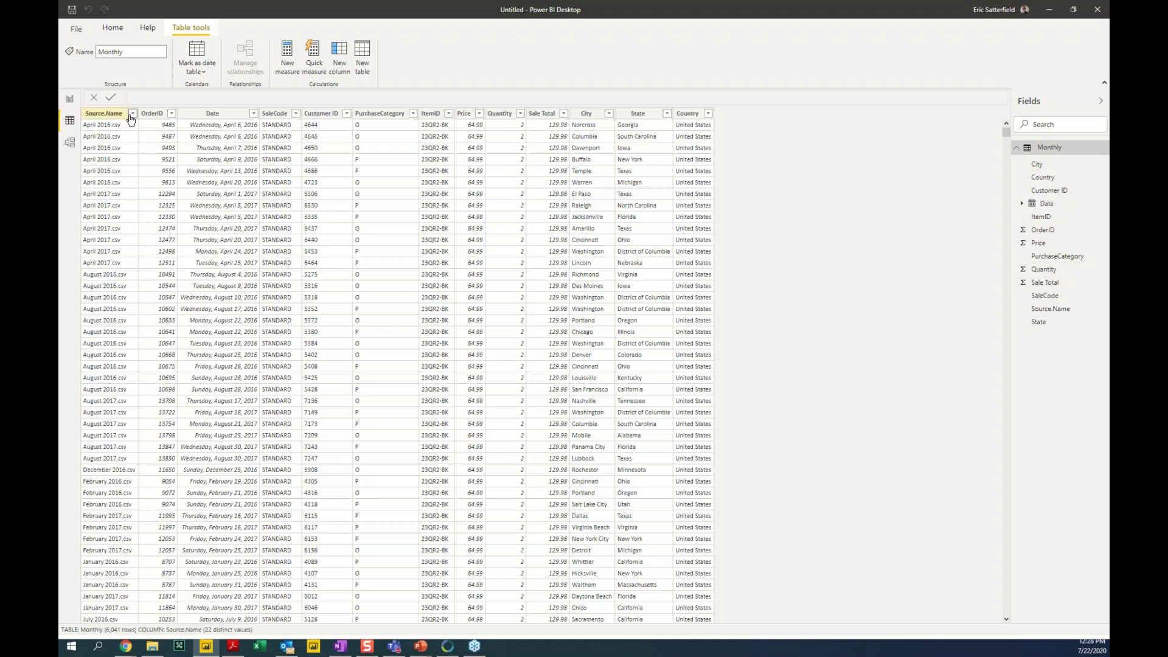
pyautogui.click(132, 113)
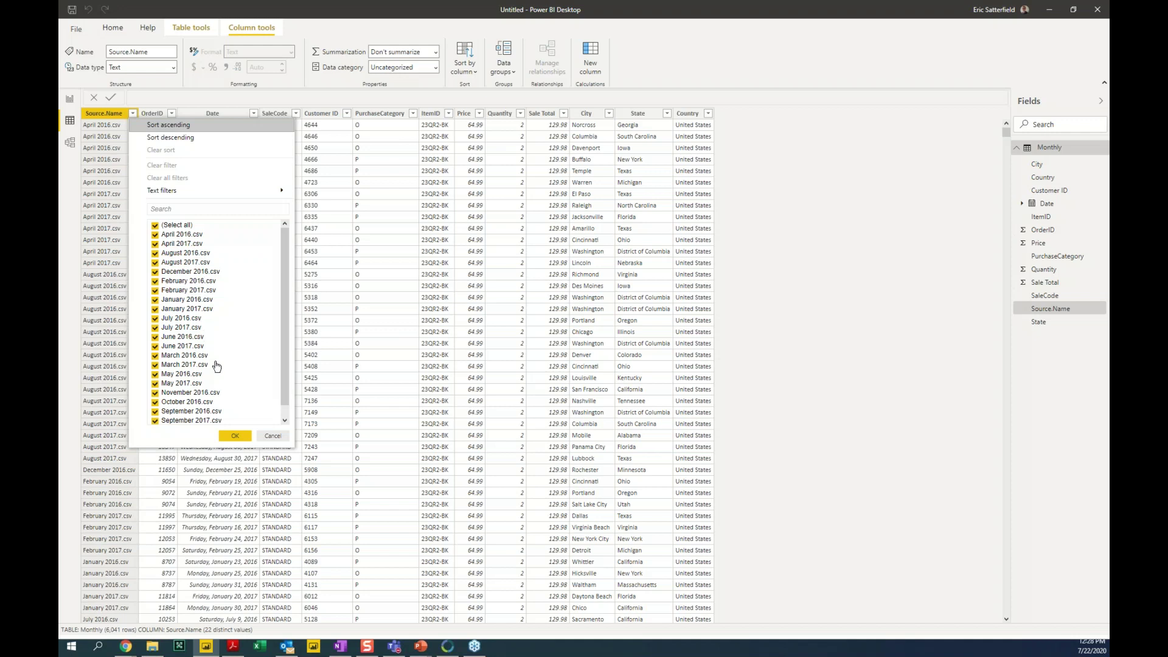
pyautogui.click(319, 216)
pyautogui.click(318, 216)
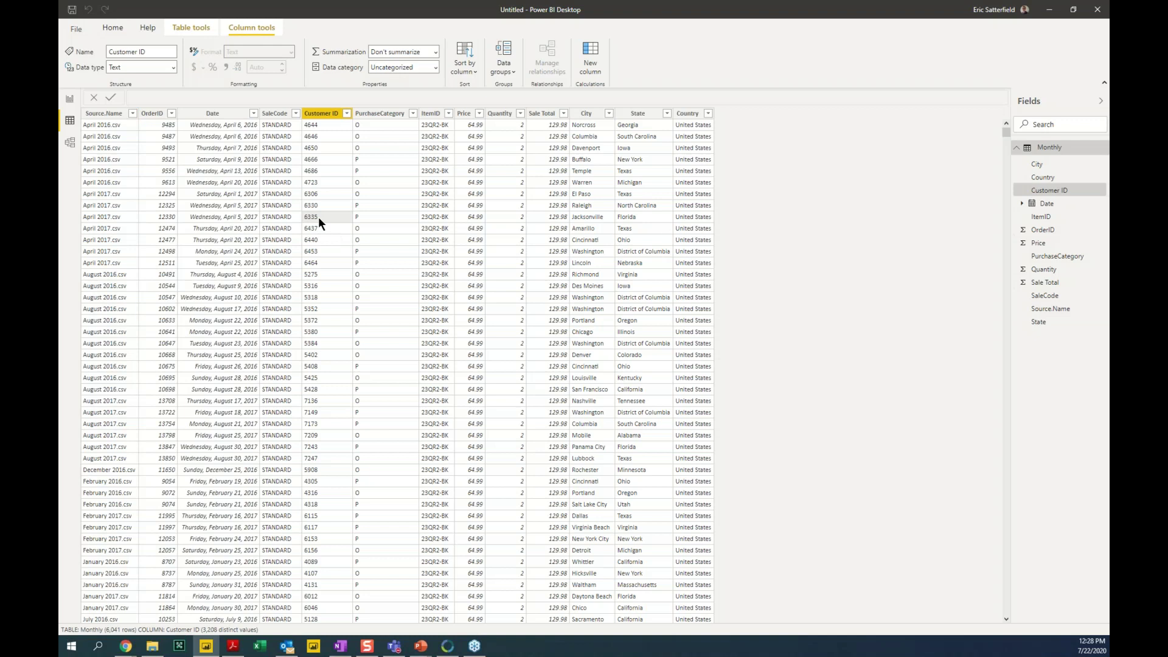
# Step: Create a column chart of Sale Total by Date on the blank report page
pyautogui.click(70, 99)
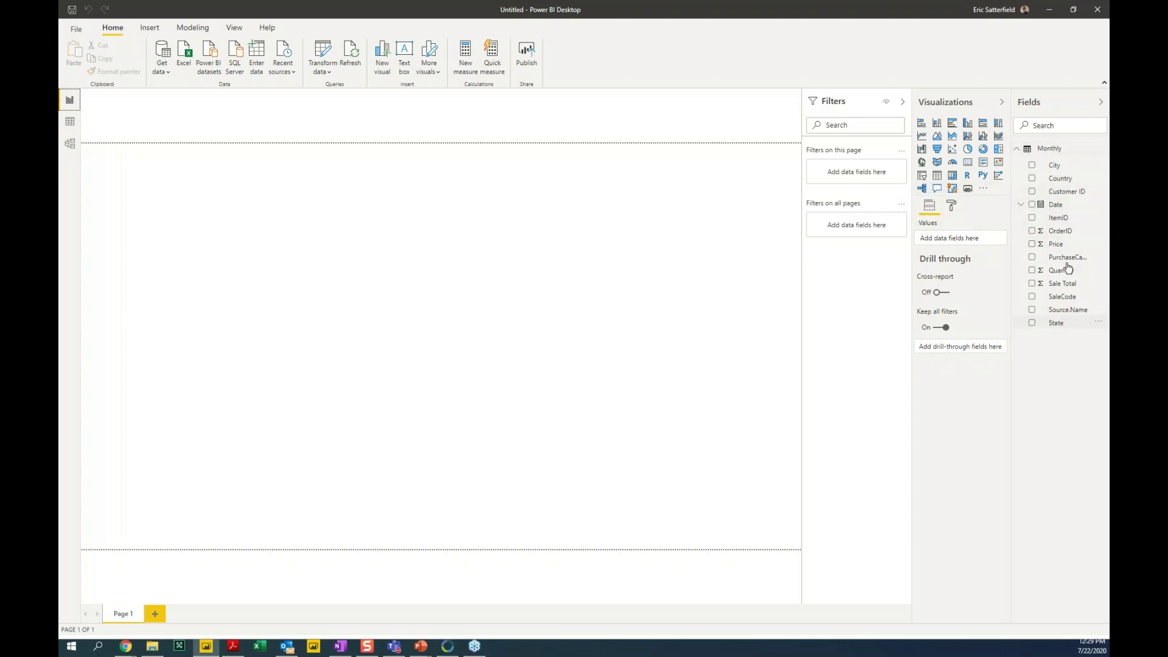
pyautogui.click(1033, 205)
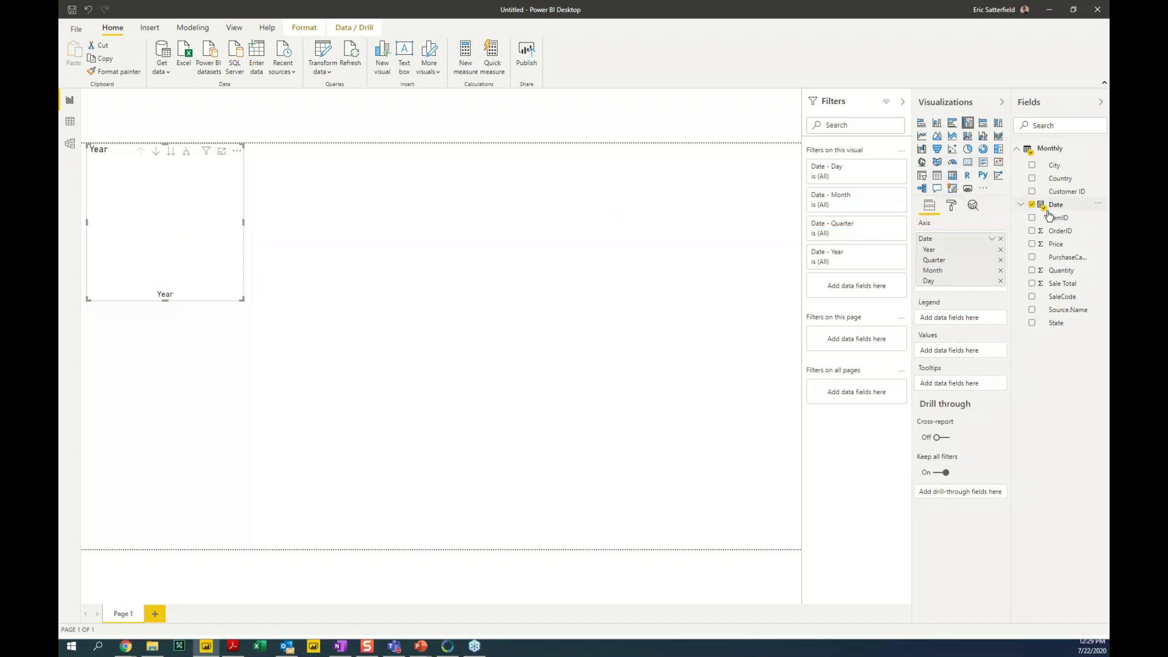
pyautogui.click(1031, 284)
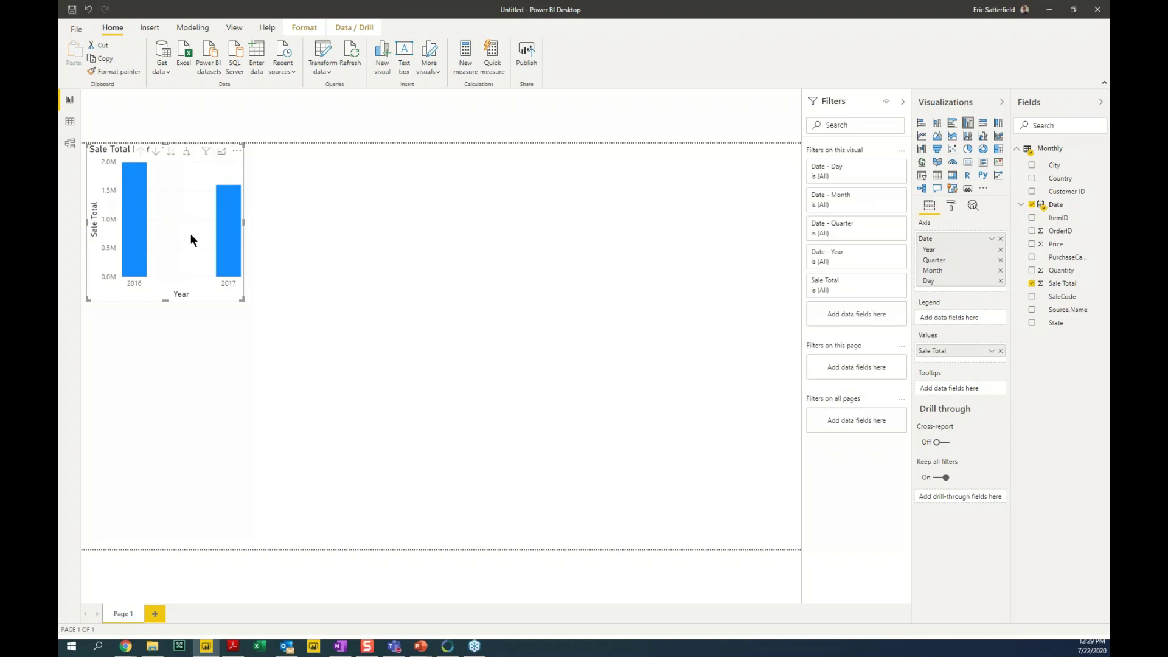
# Step: Enlarge the column chart on the page and show it in focus mode as a line chart
pyautogui.moveTo(242, 296); pyautogui.dragTo(351, 345)
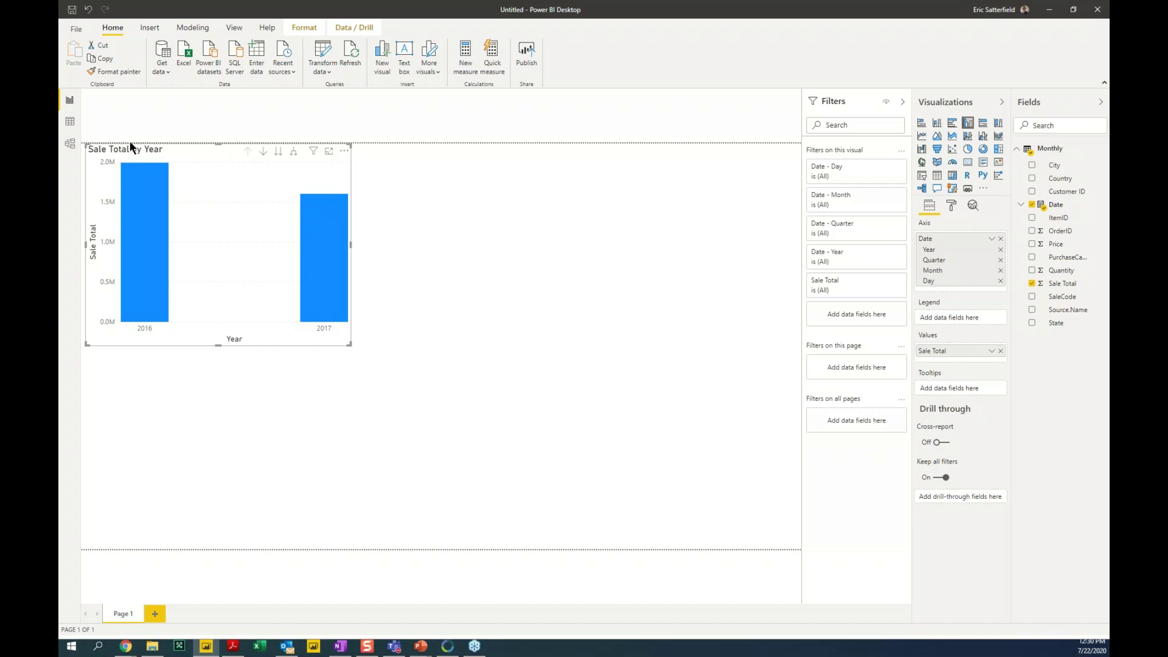
pyautogui.click(330, 154)
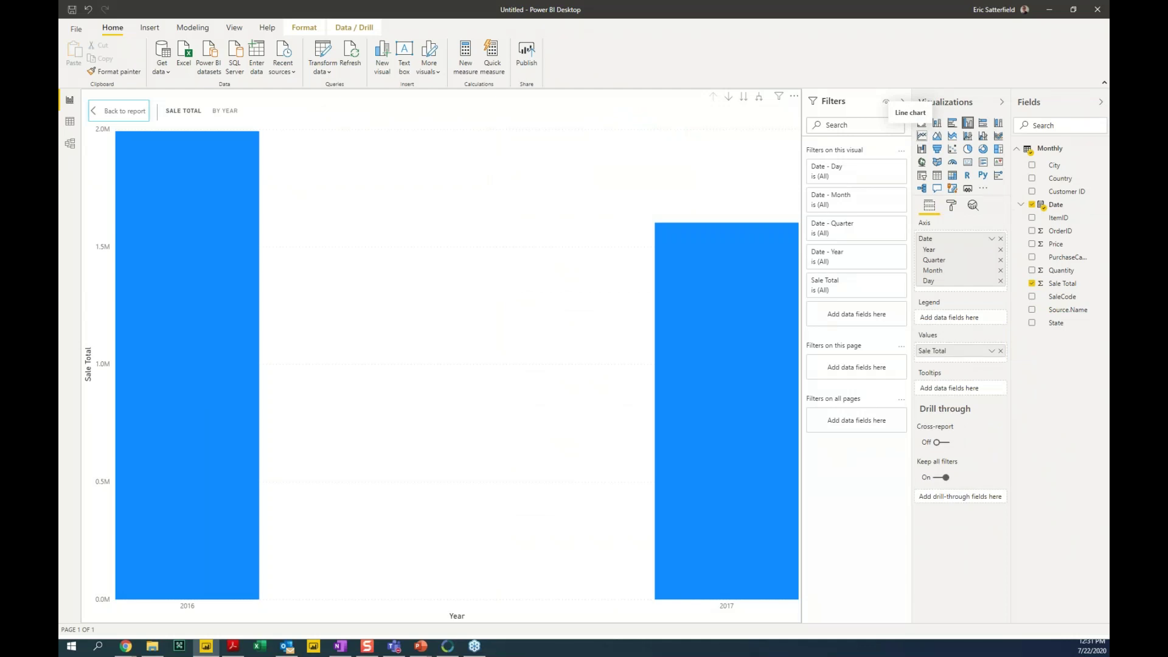
pyautogui.click(926, 138)
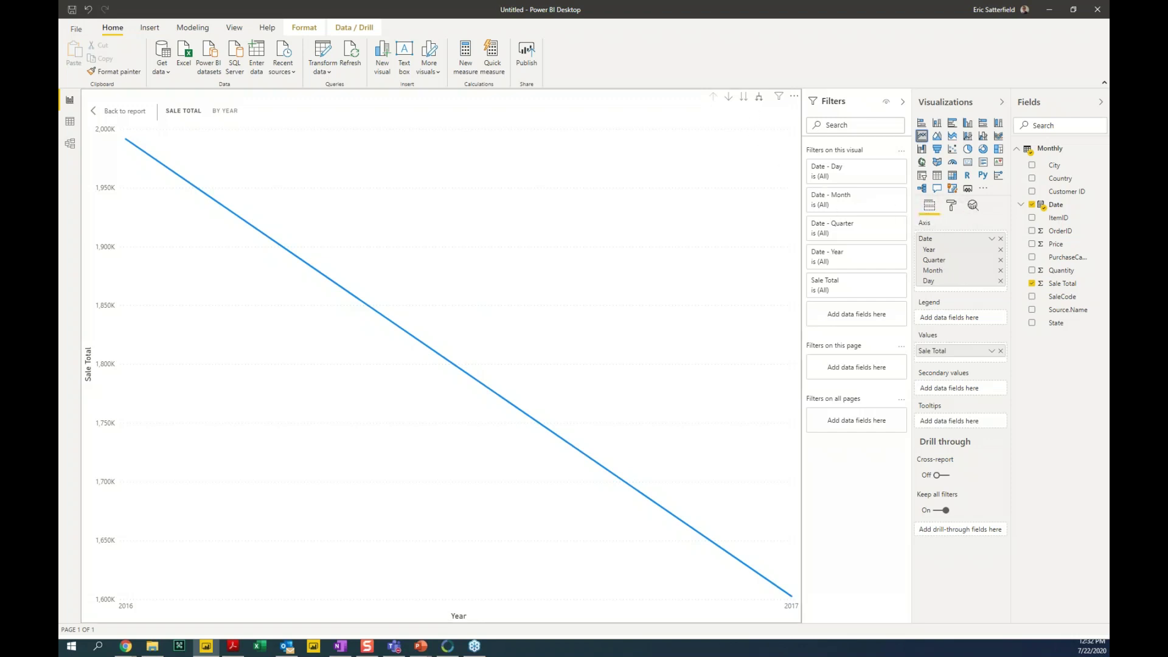
# Step: Expand the line chart's date hierarchy to quarter and month level, and examine the points along the line
pyautogui.click(759, 99)
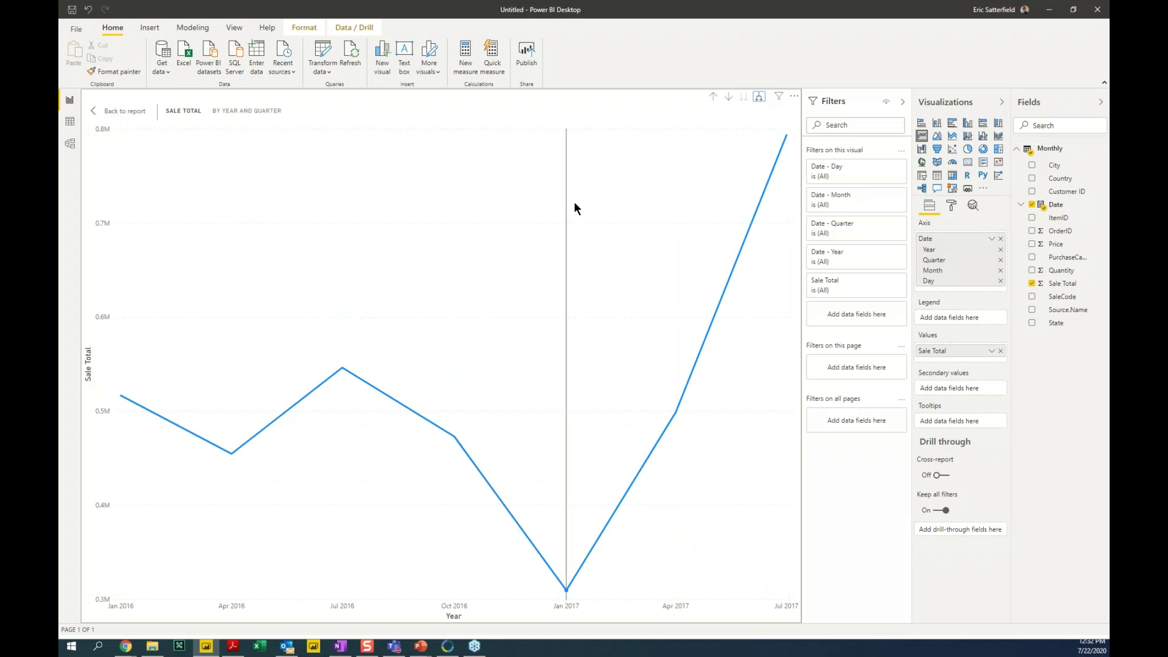
pyautogui.moveTo(315, 261)
pyautogui.moveTo(158, 316)
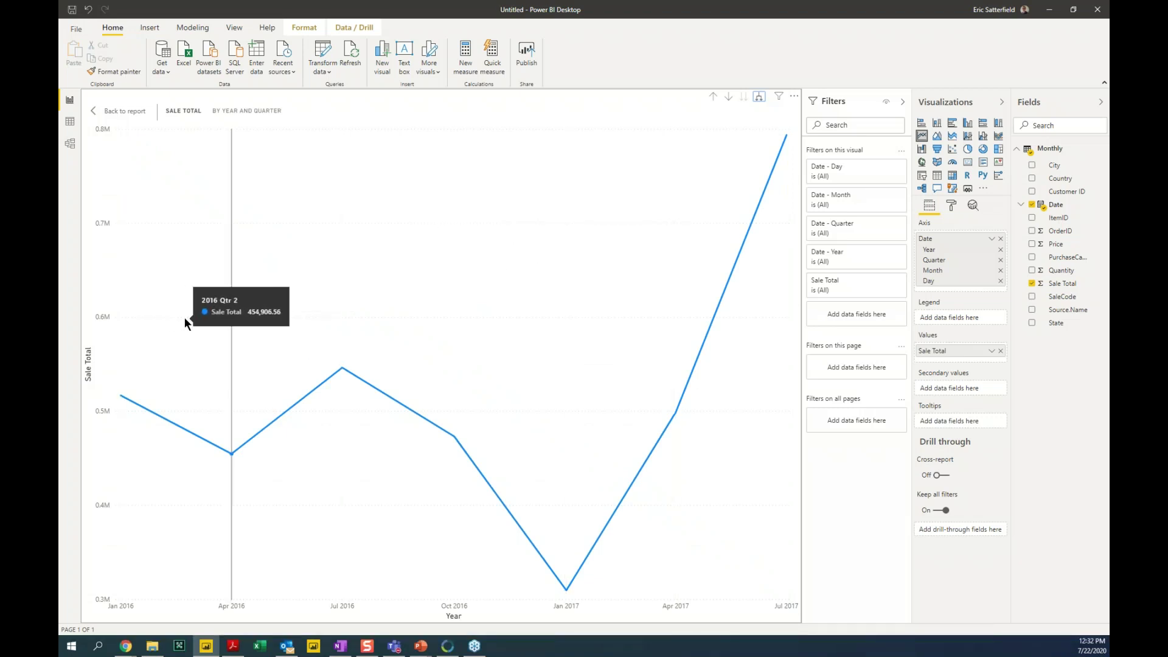
pyautogui.moveTo(364, 333)
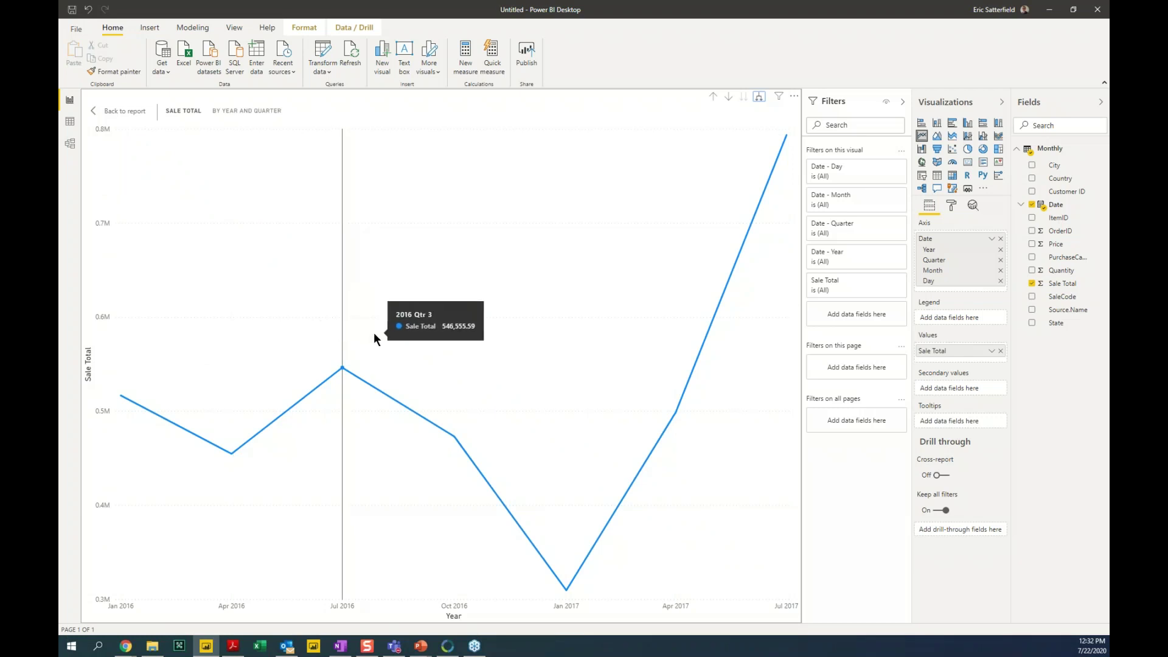
pyautogui.moveTo(443, 330)
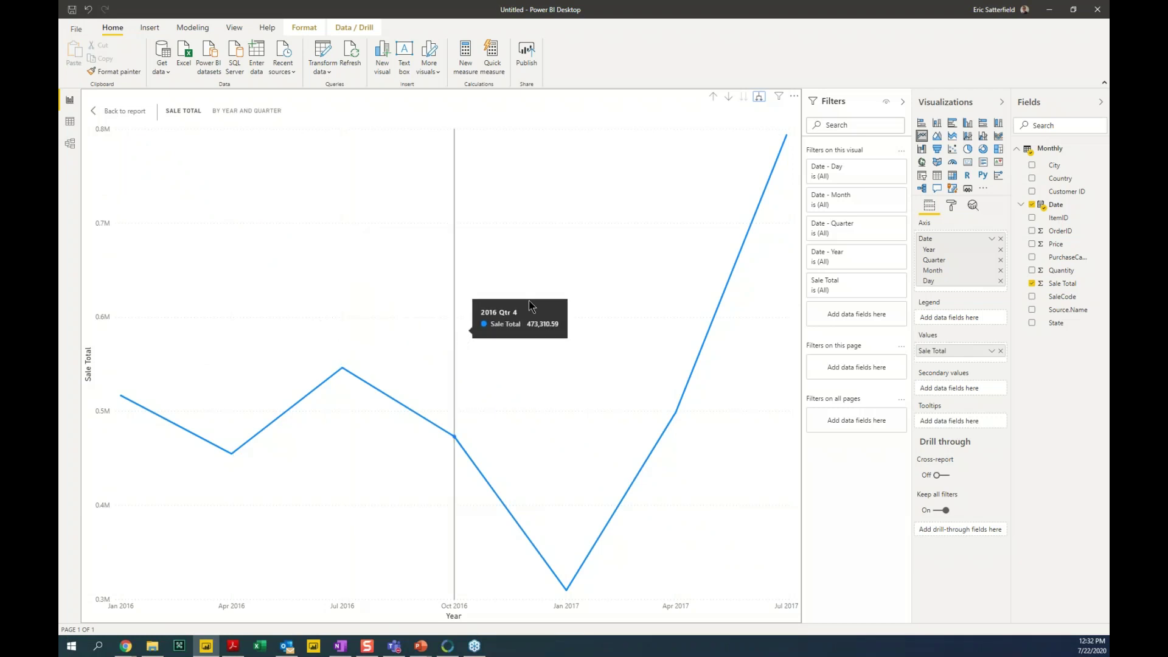
pyautogui.click(762, 99)
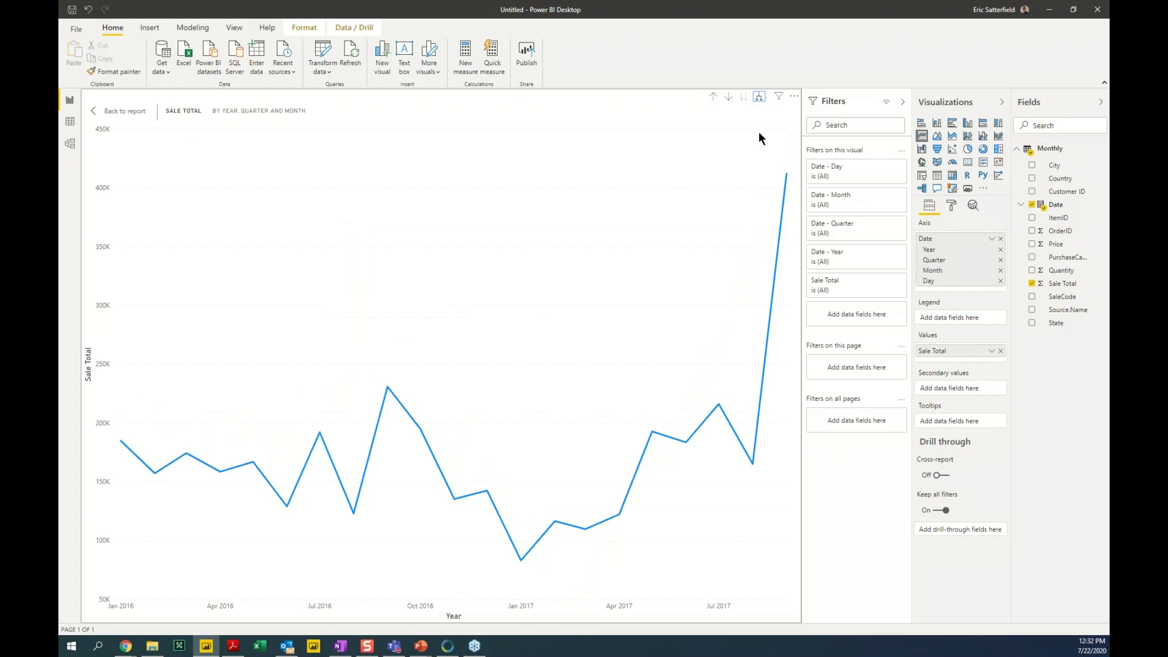
pyautogui.moveTo(199, 312)
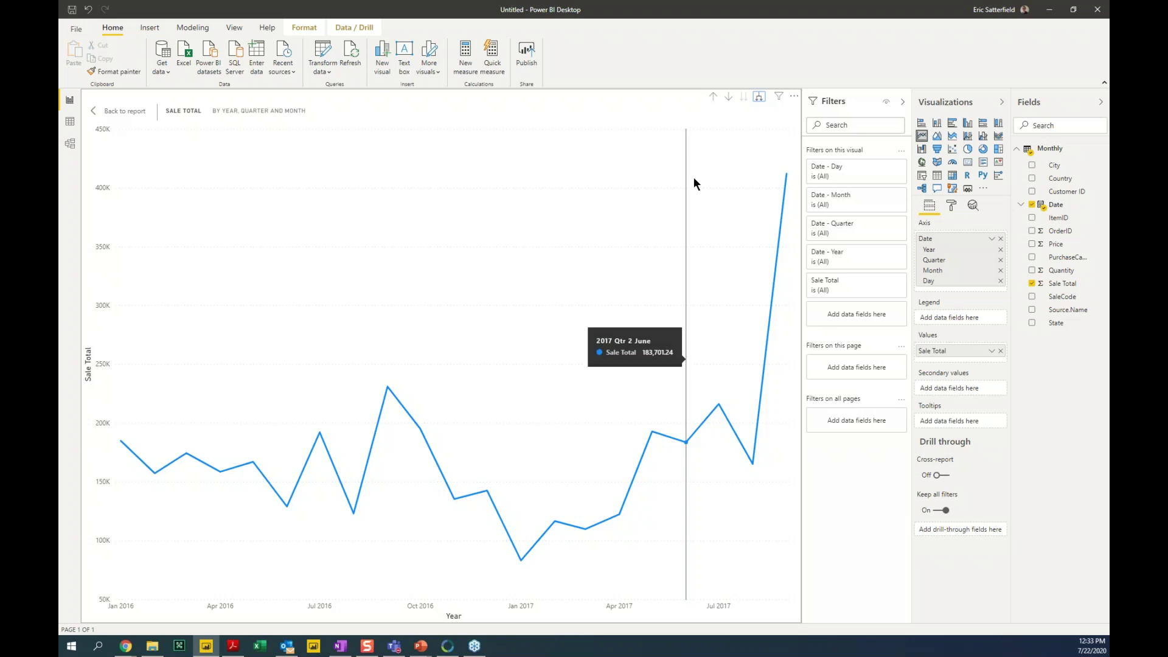
# Step: Convert the line chart to an area chart and return from focus mode to the report page
pyautogui.click(939, 141)
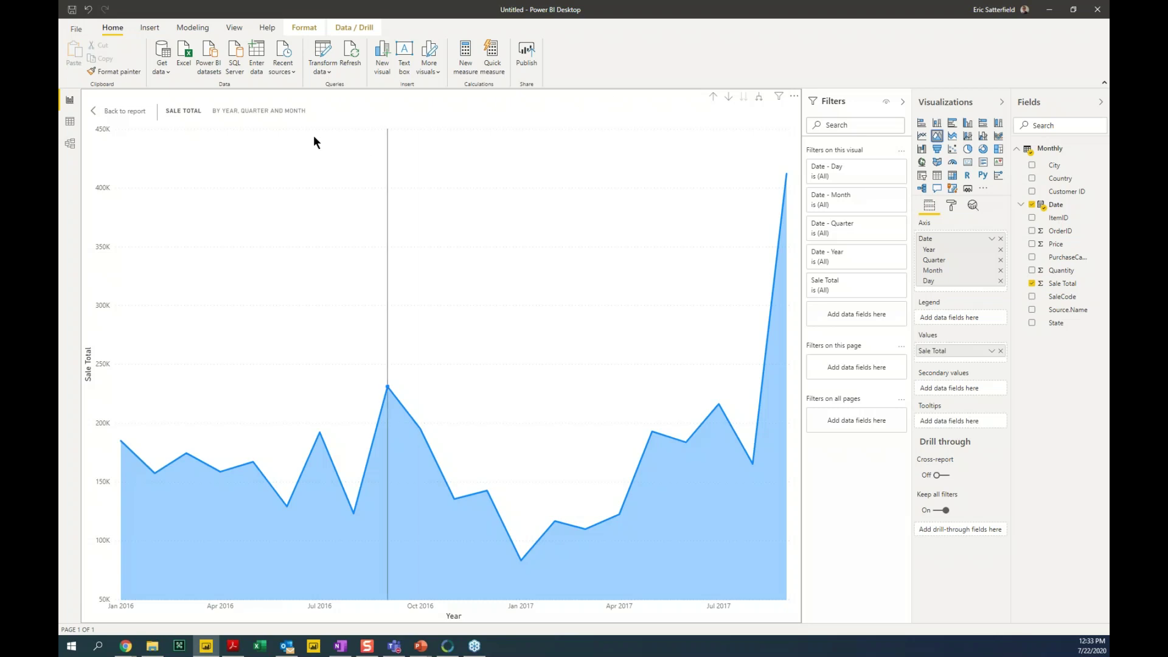
pyautogui.click(124, 113)
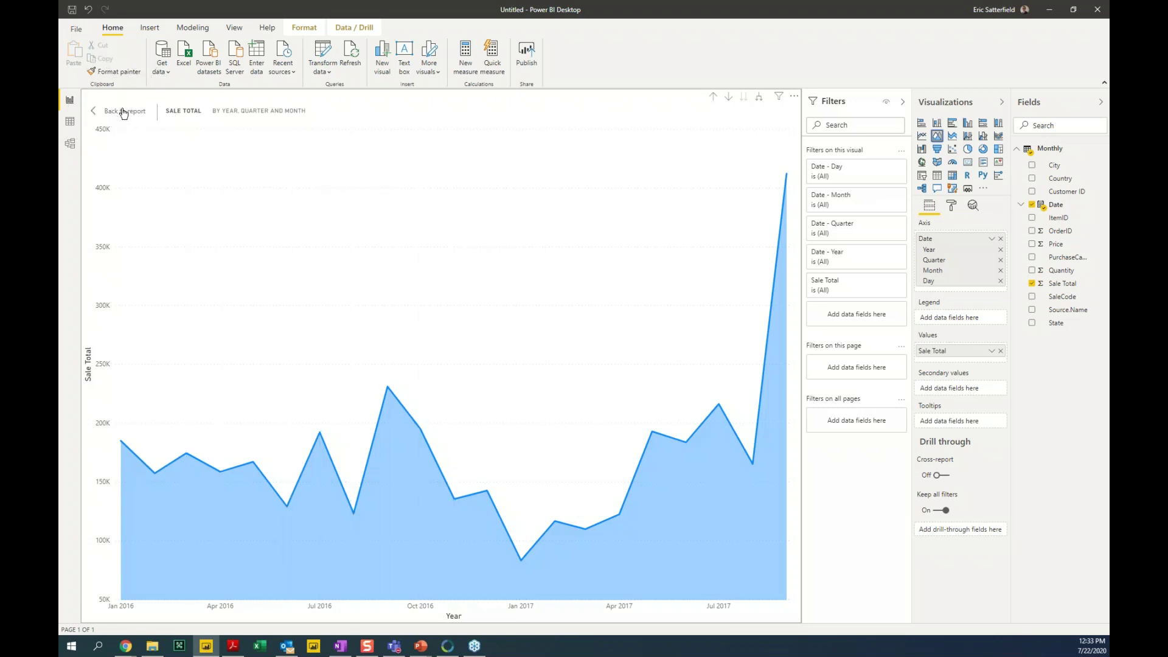
pyautogui.click(124, 112)
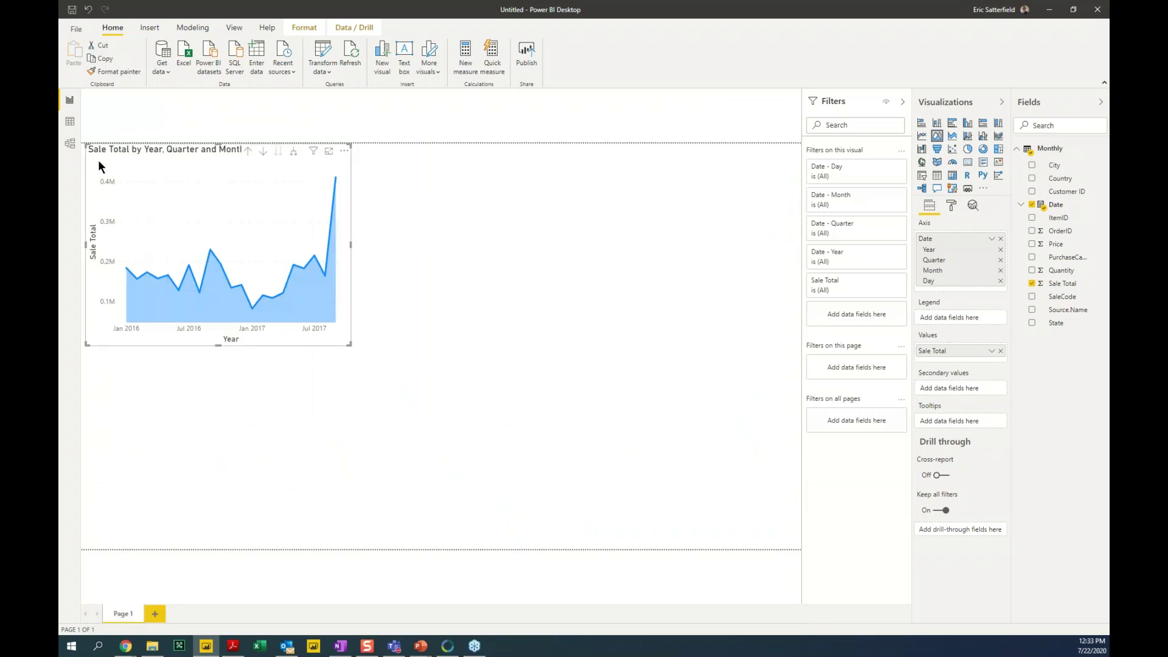
# Step: Move the area chart to the lower-right corner of the report page and make it wider and shorter
pyautogui.moveTo(97, 152); pyautogui.dragTo(559, 363)
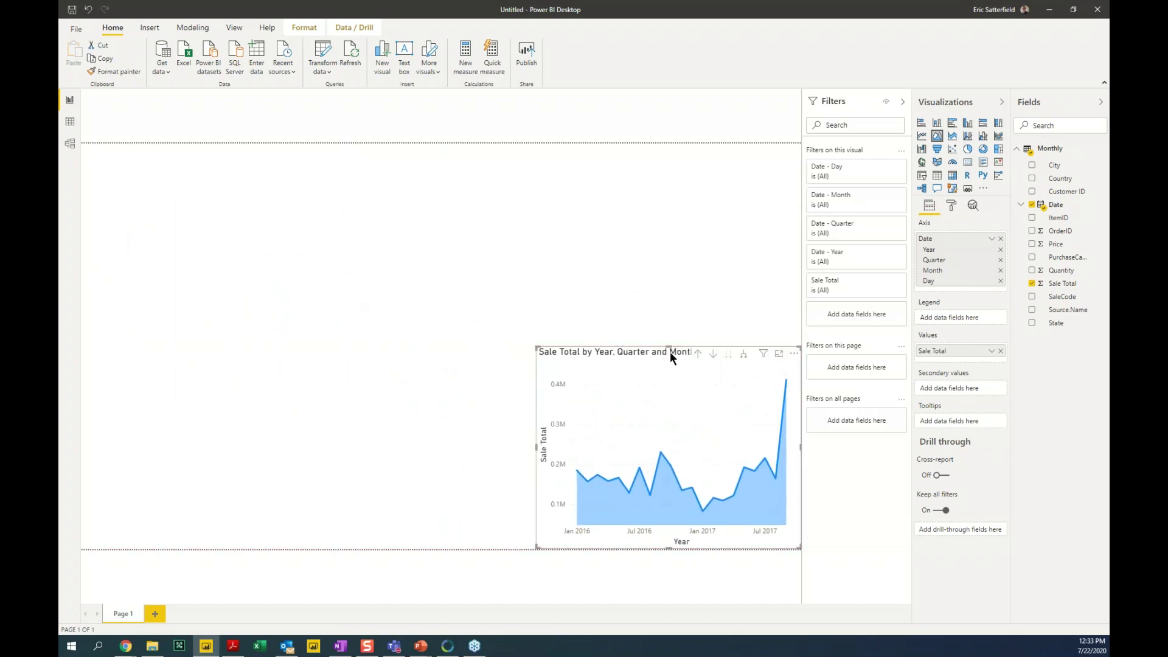
pyautogui.moveTo(673, 349); pyautogui.dragTo(681, 395)
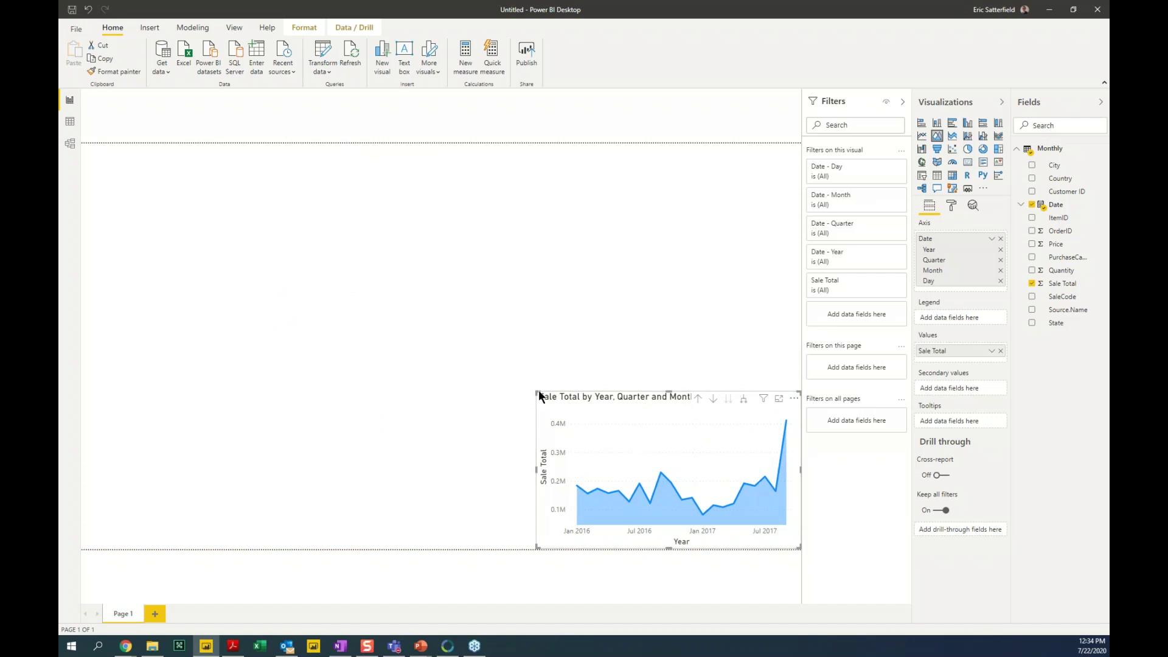
pyautogui.moveTo(535, 395); pyautogui.dragTo(500, 388)
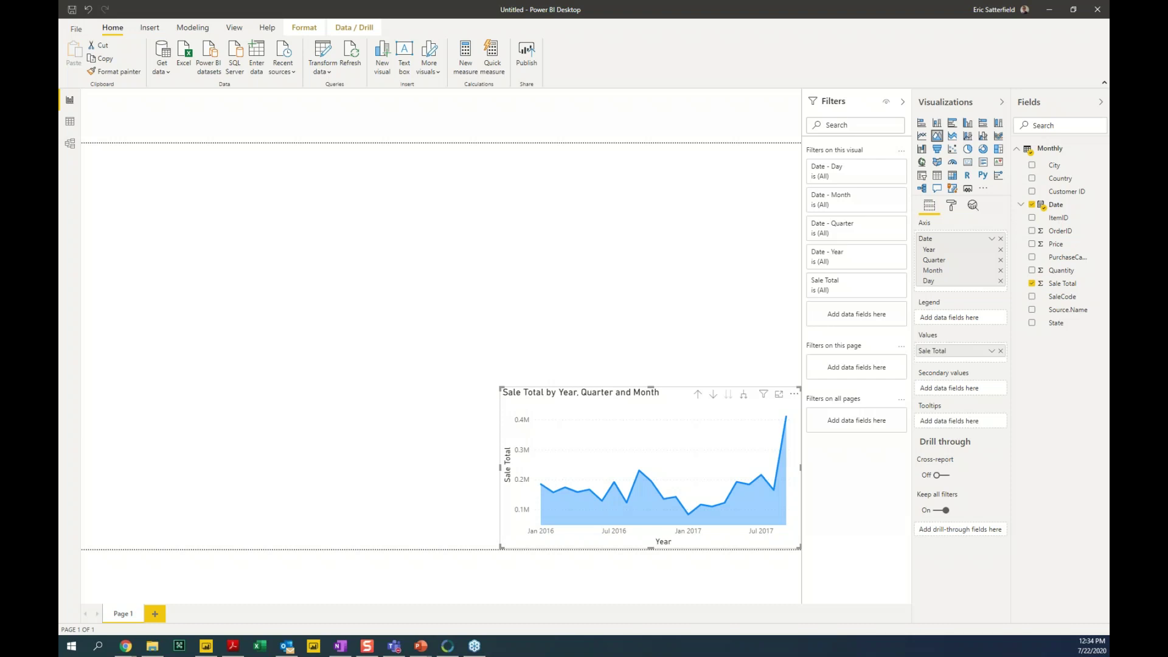
pyautogui.click(714, 312)
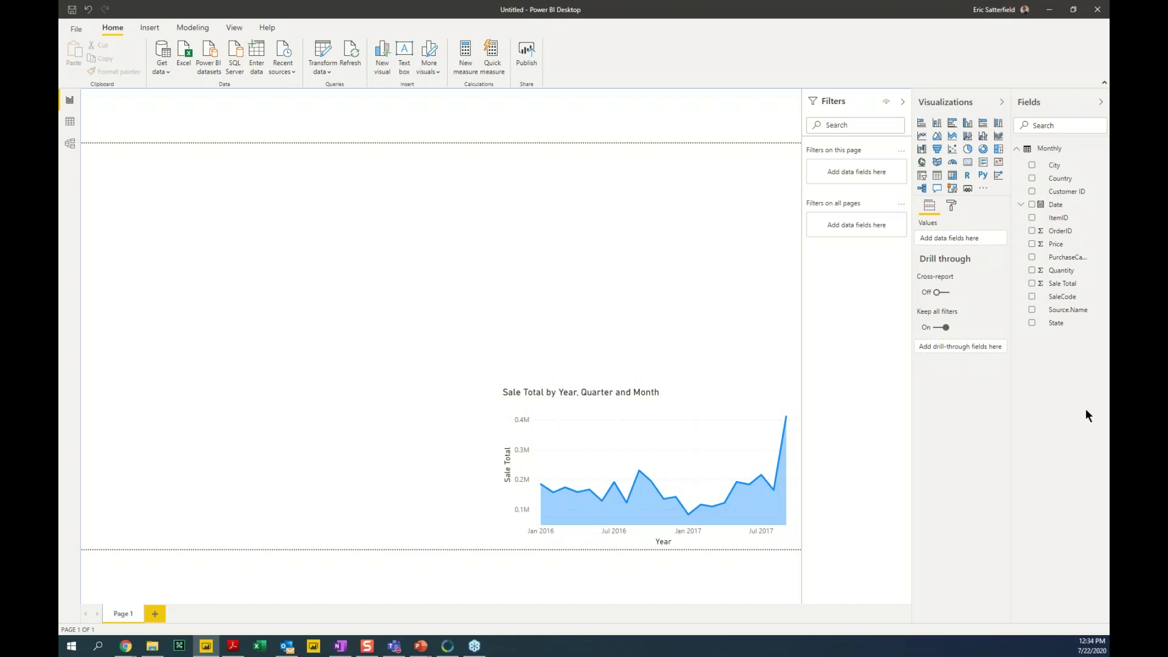
pyautogui.hotkey('alt', 'Tab')
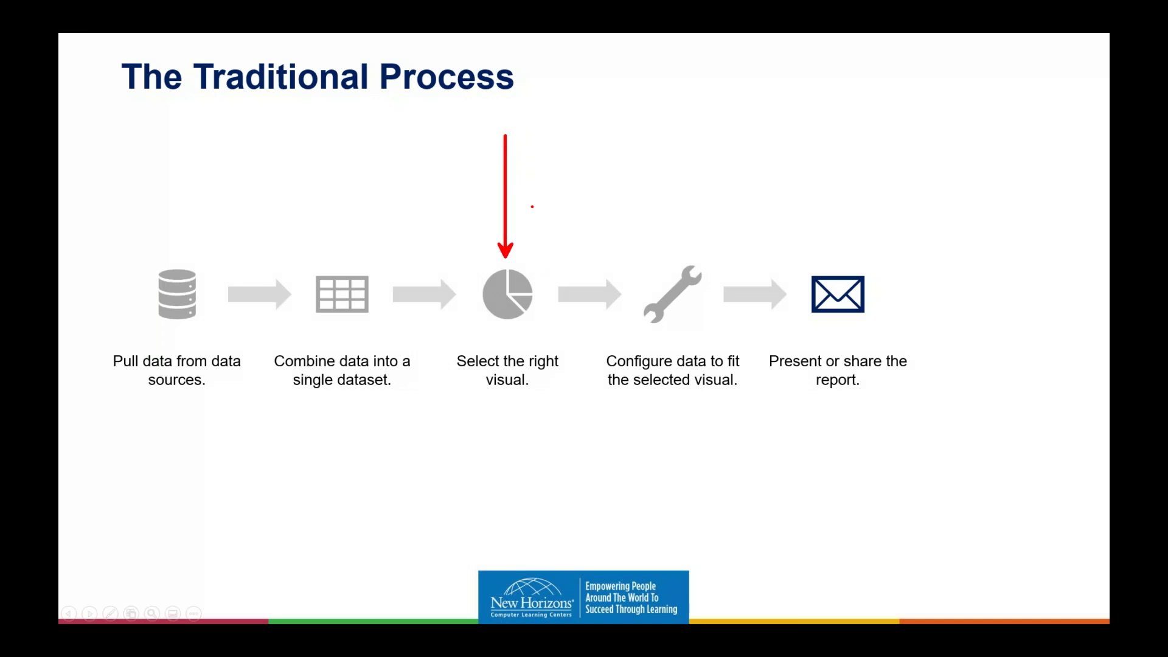
pyautogui.press('Escape')
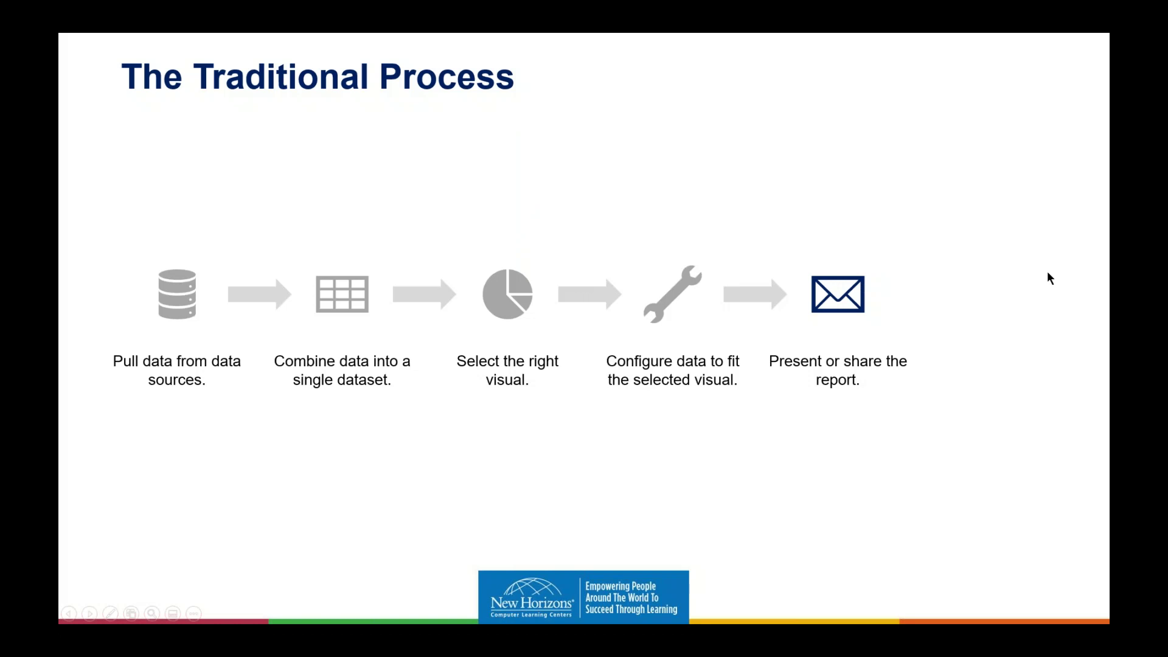
pyautogui.hotkey('alt', 'Tab')
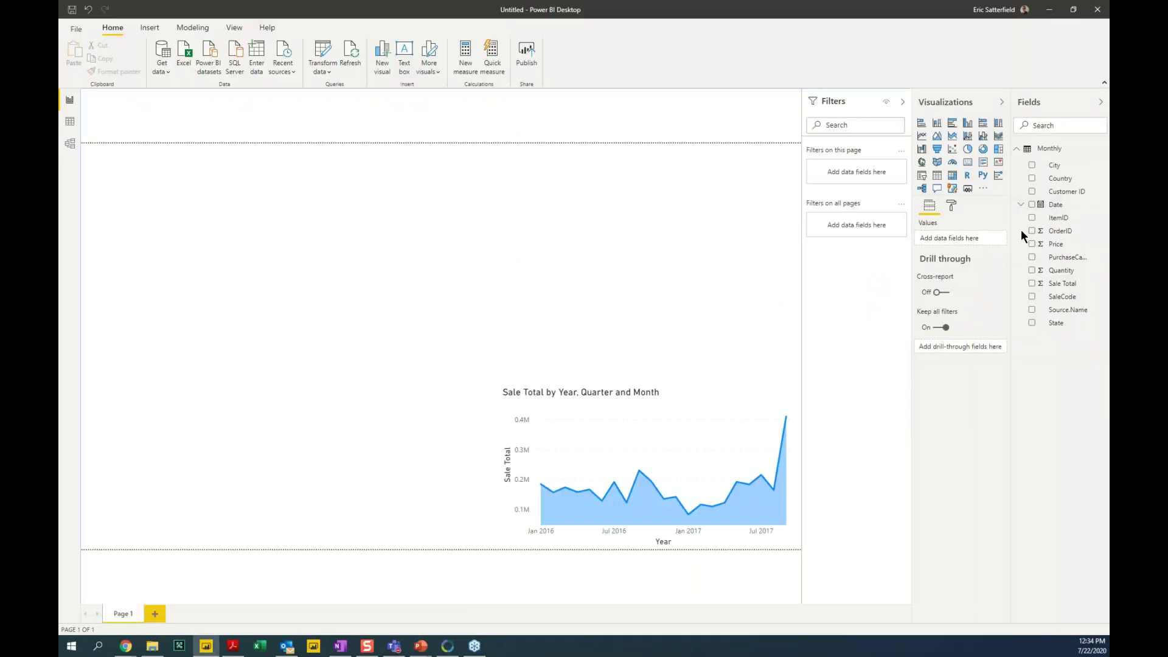
pyautogui.moveTo(674, 393)
pyautogui.mouseDown()
pyautogui.moveTo(639, 344)
pyautogui.moveTo(620, 356)
pyautogui.moveTo(677, 397)
pyautogui.mouseUp()
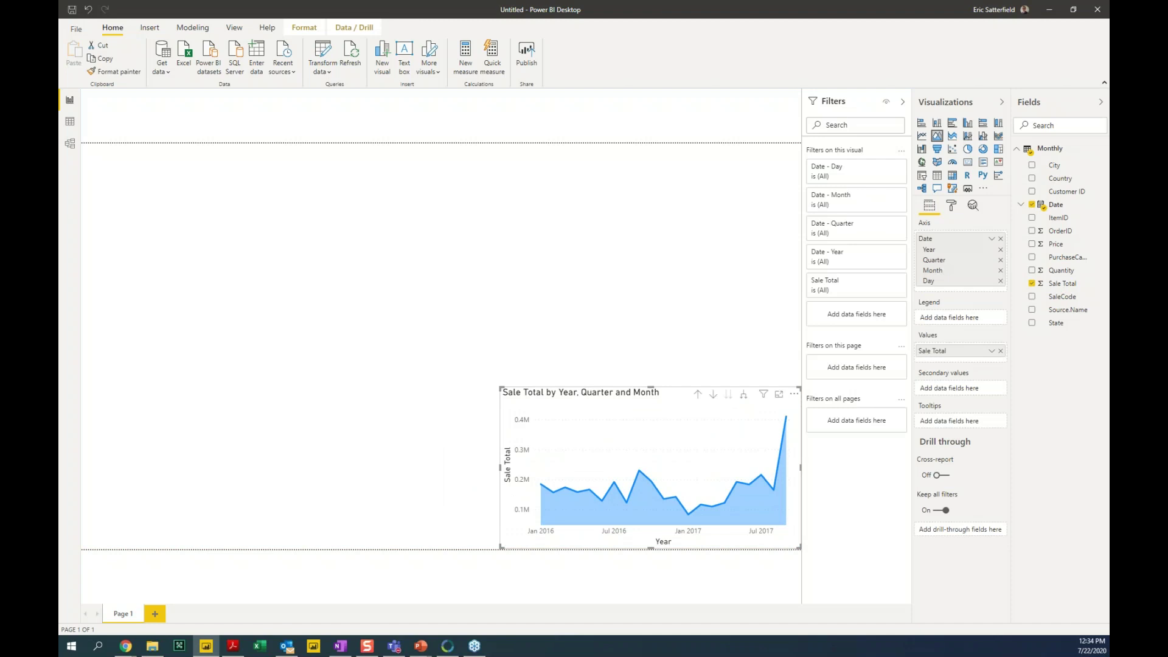
pyautogui.click(186, 206)
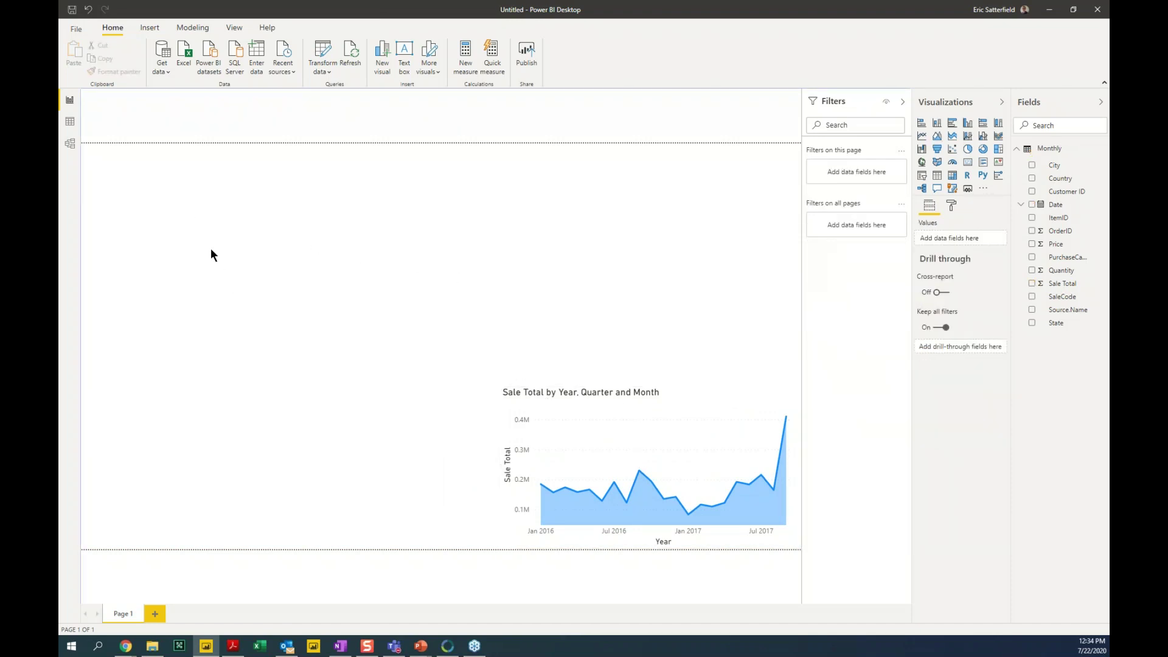
# Step: Add a Q&A visual to the empty upper-left area of the page and ask "show me sale total"
pyautogui.doubleClick(194, 207)
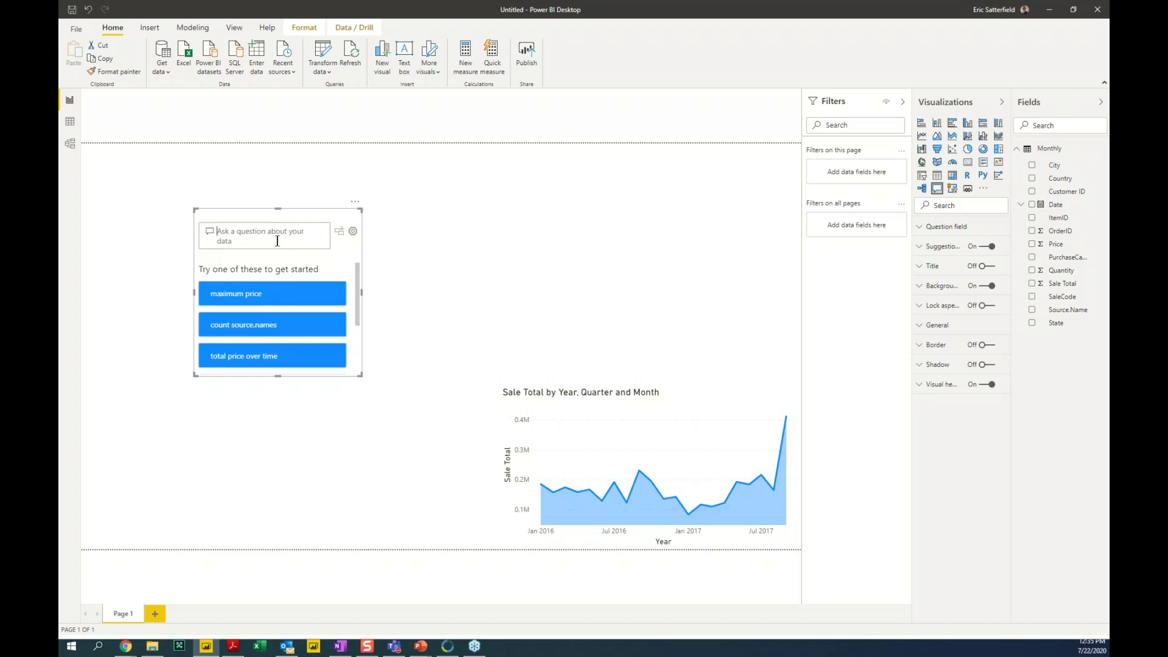
pyautogui.write('show me')
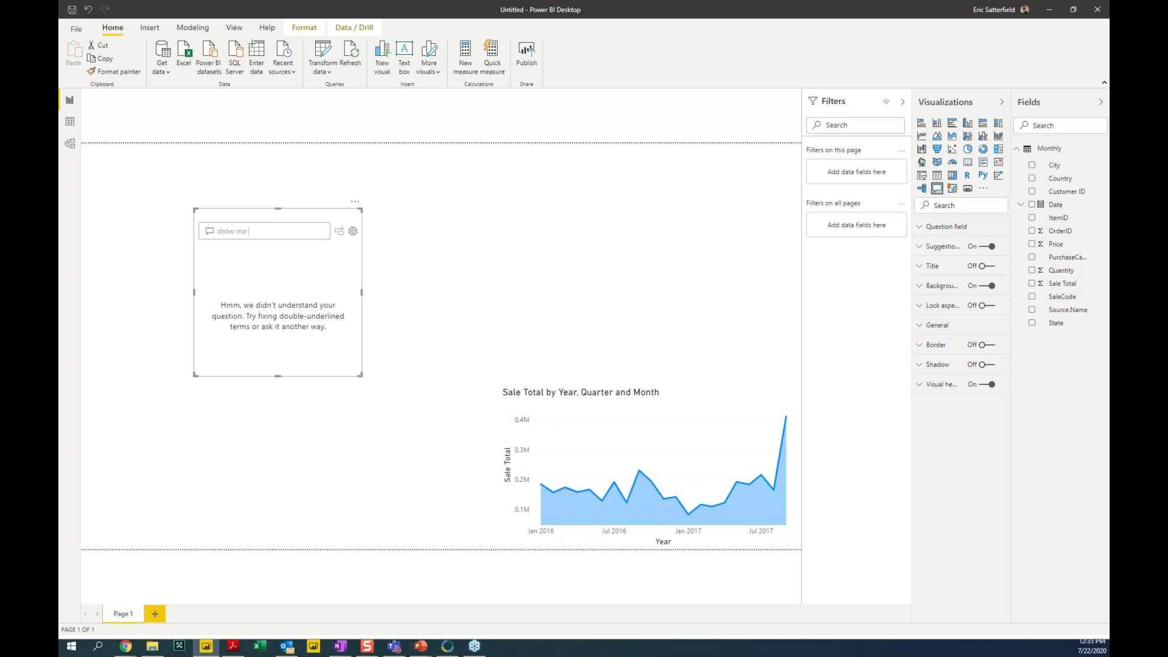
pyautogui.write('ale tota')
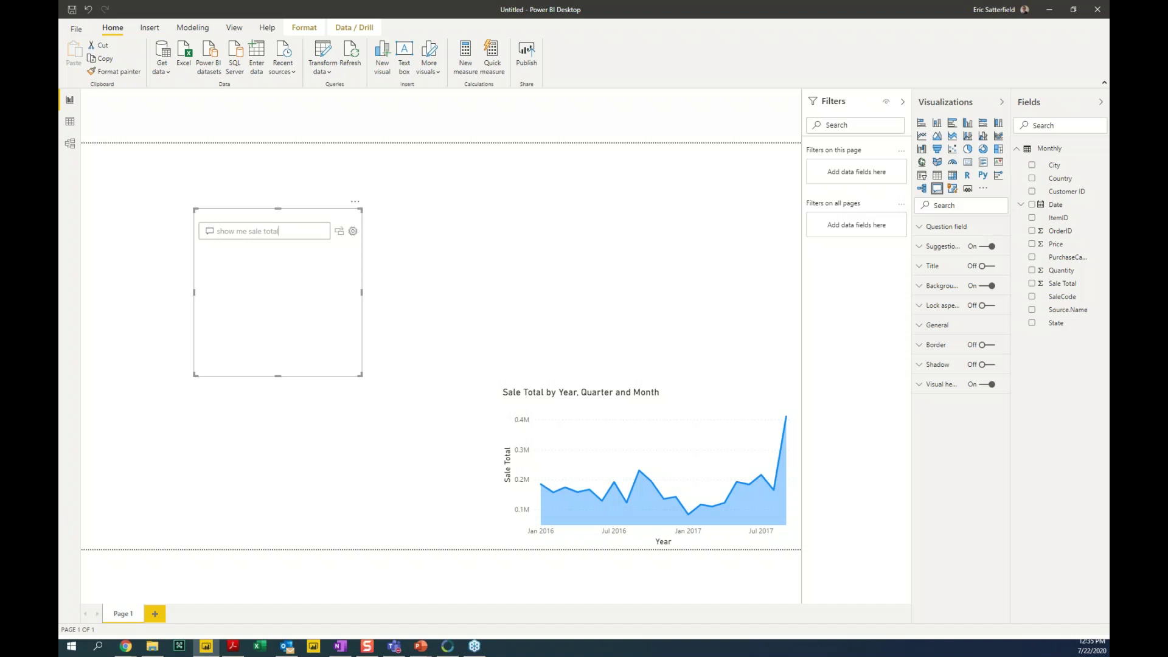
pyautogui.write('l')
pyautogui.press('Down')
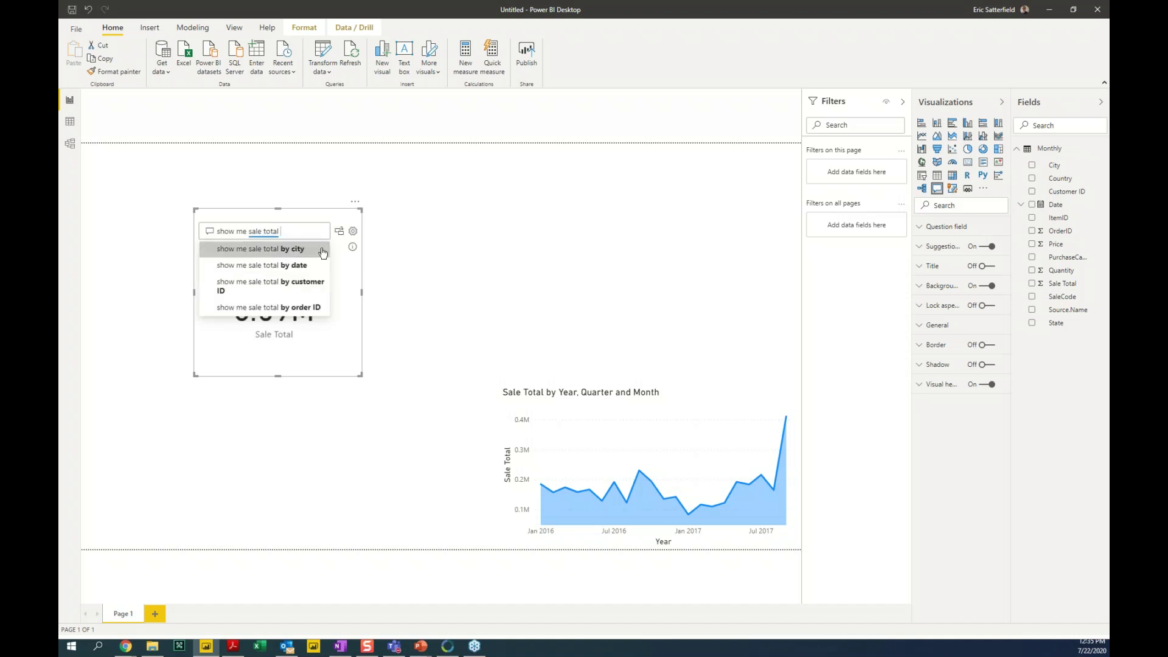
pyautogui.press('Escape')
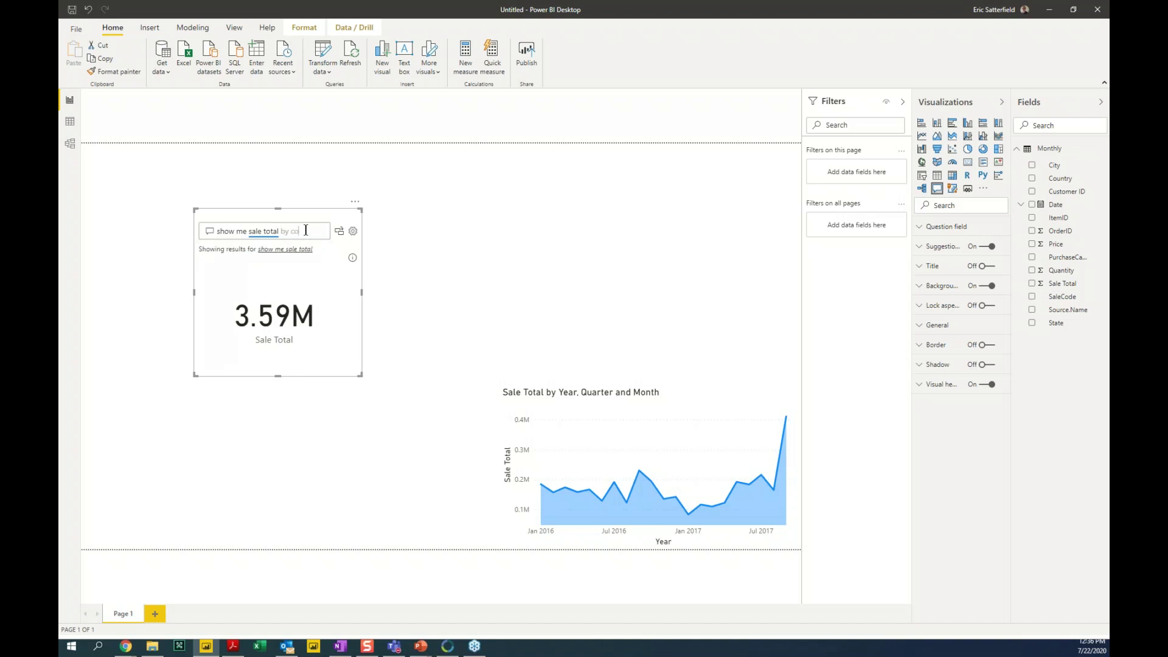
# Step: Extend the Q&A question to "show me sale total by country as map"
pyautogui.press('Tab')
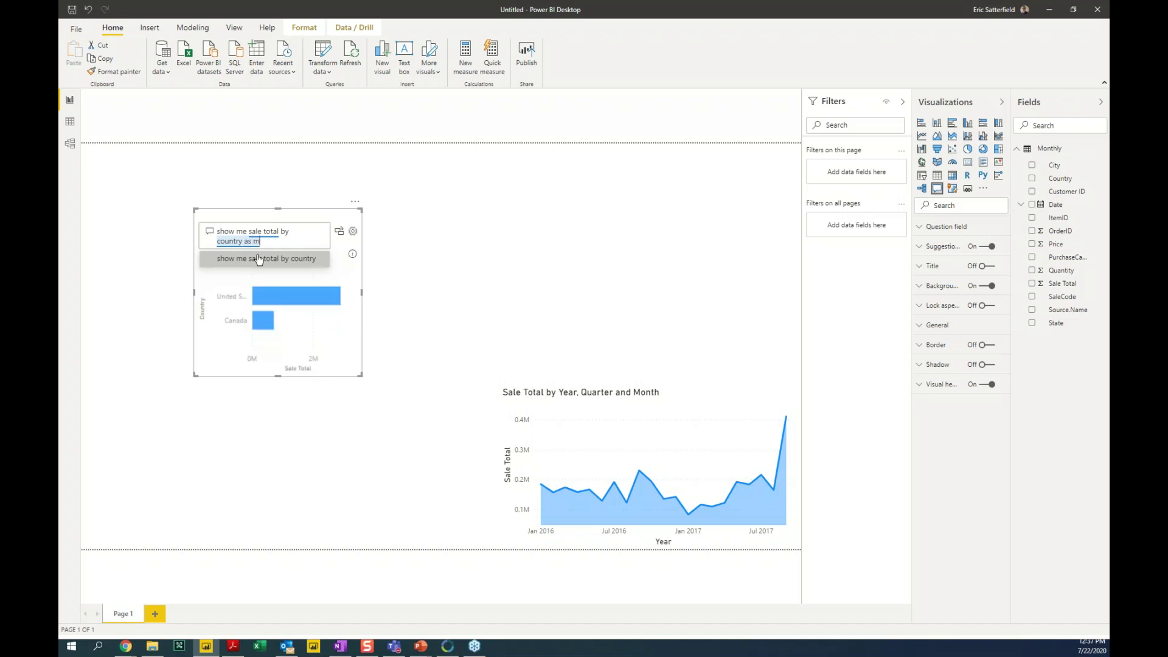
pyautogui.write('as map')
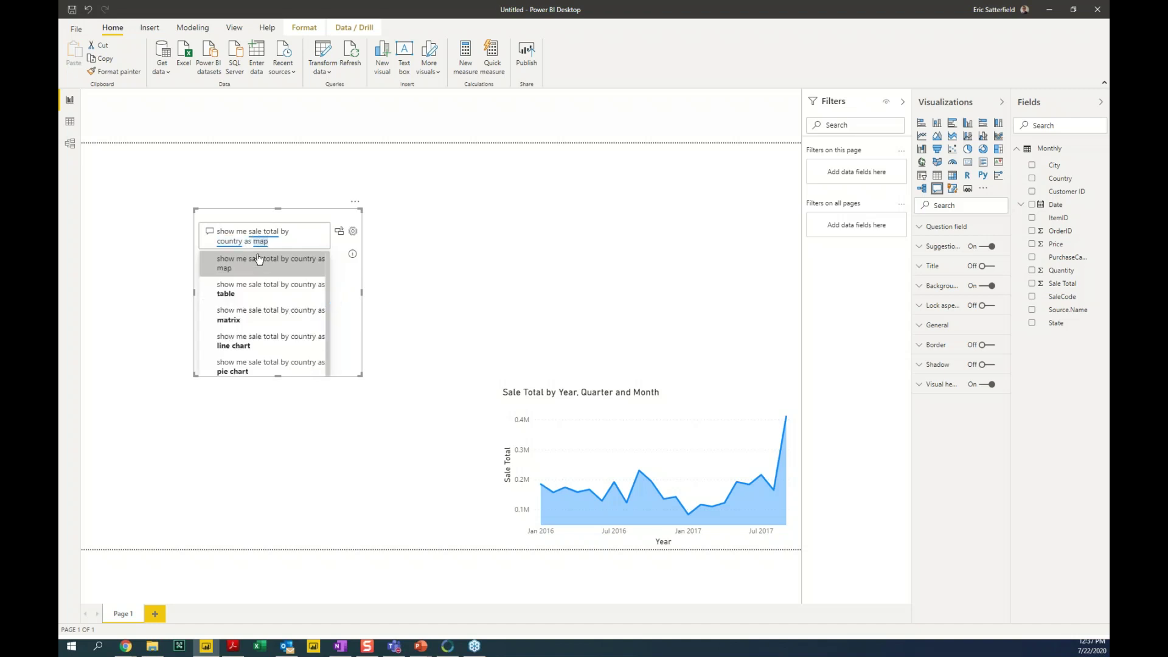
pyautogui.click(258, 259)
# Step: Move the Q&A map visual to the upper-left corner of the report page and enlarge it
pyautogui.moveTo(243, 213); pyautogui.dragTo(134, 147)
pyautogui.moveTo(245, 308); pyautogui.dragTo(442, 447)
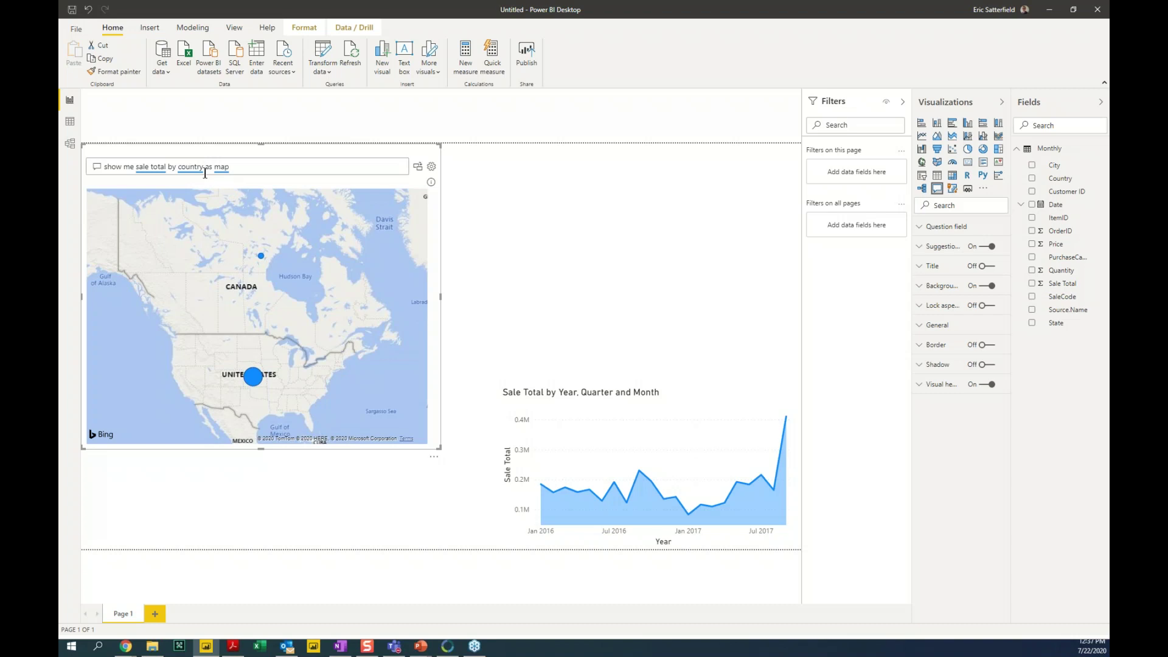
# Step: Extend the Q&A map's question to "show me sale total by country and state as map"
pyautogui.write('ad state')
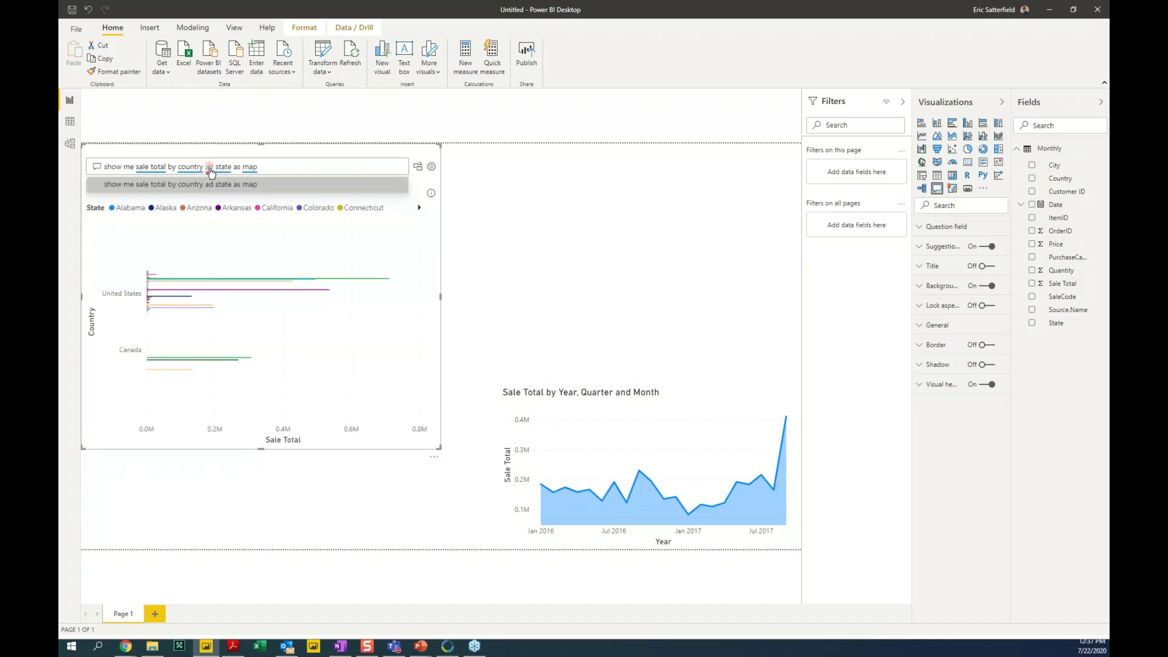
pyautogui.click(209, 168)
pyautogui.write('n')
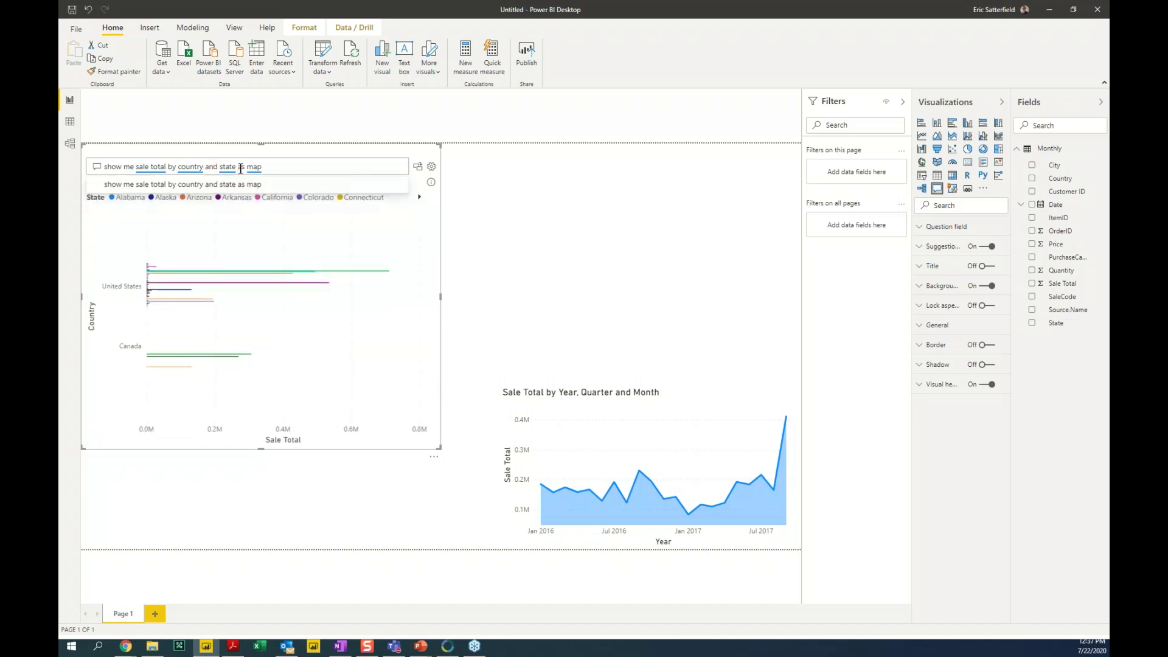
pyautogui.click(268, 169)
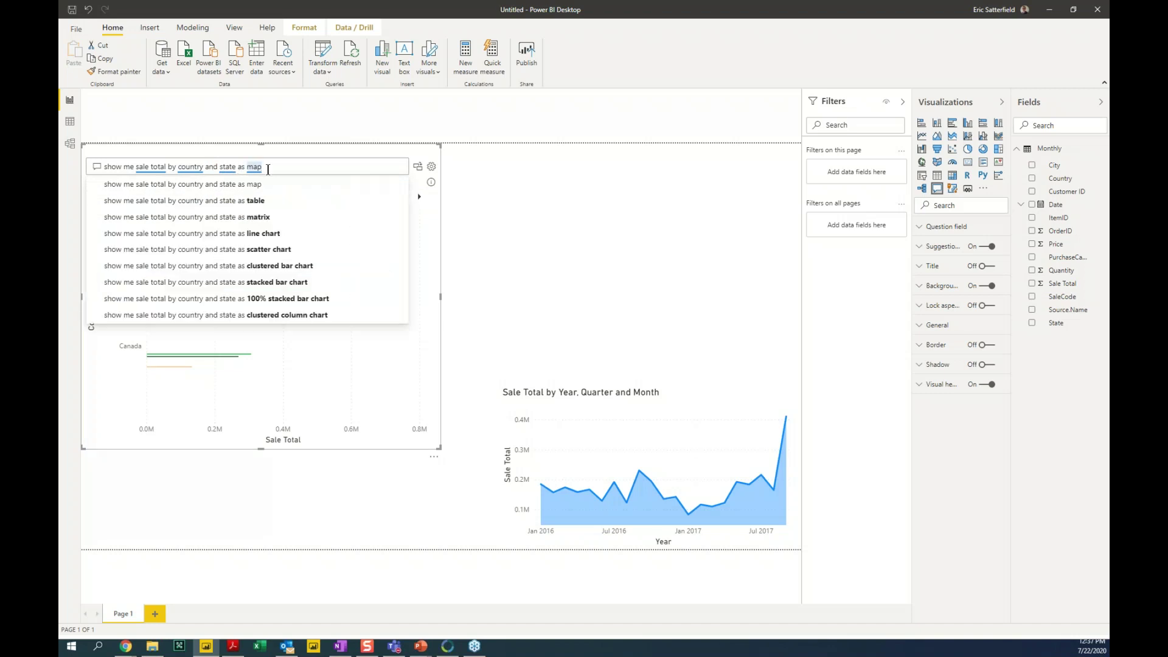
pyautogui.click(352, 156)
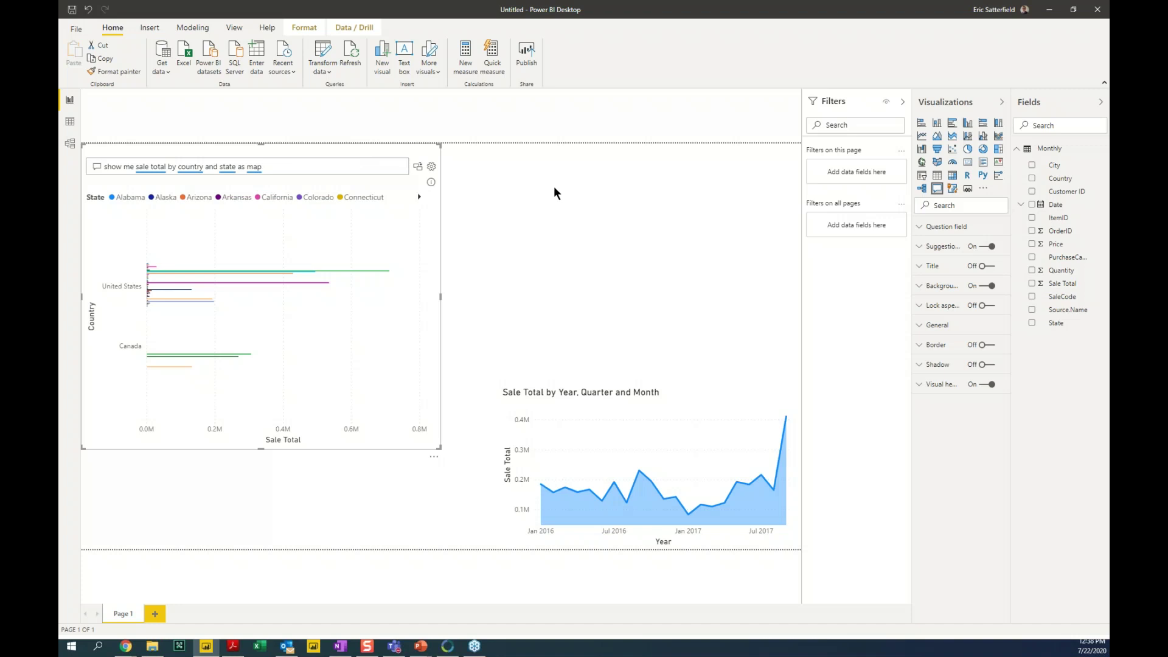
# Step: Set the data category of the Country field to Country and of the City field to City
pyautogui.click(1094, 178)
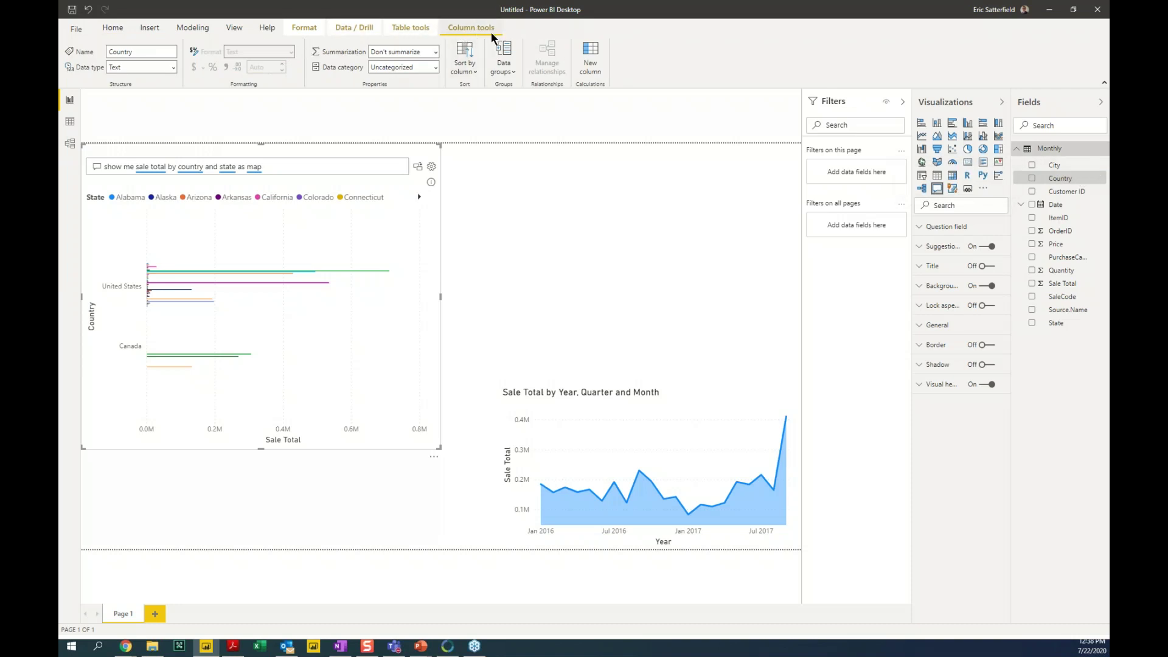
pyautogui.click(434, 68)
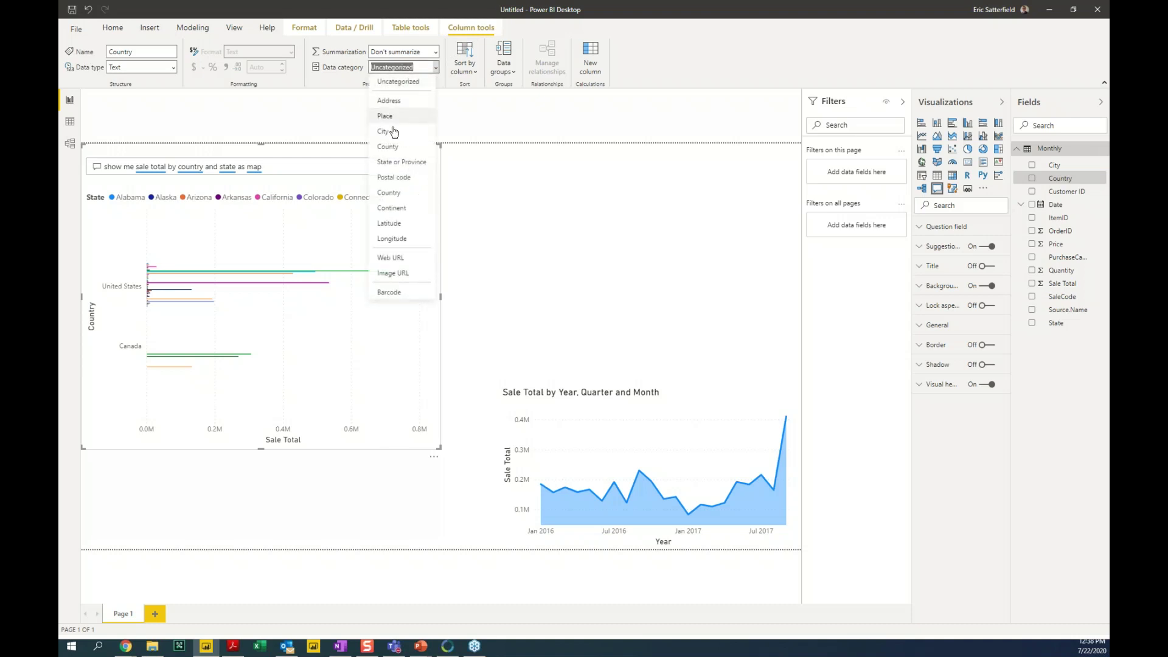
pyautogui.click(399, 192)
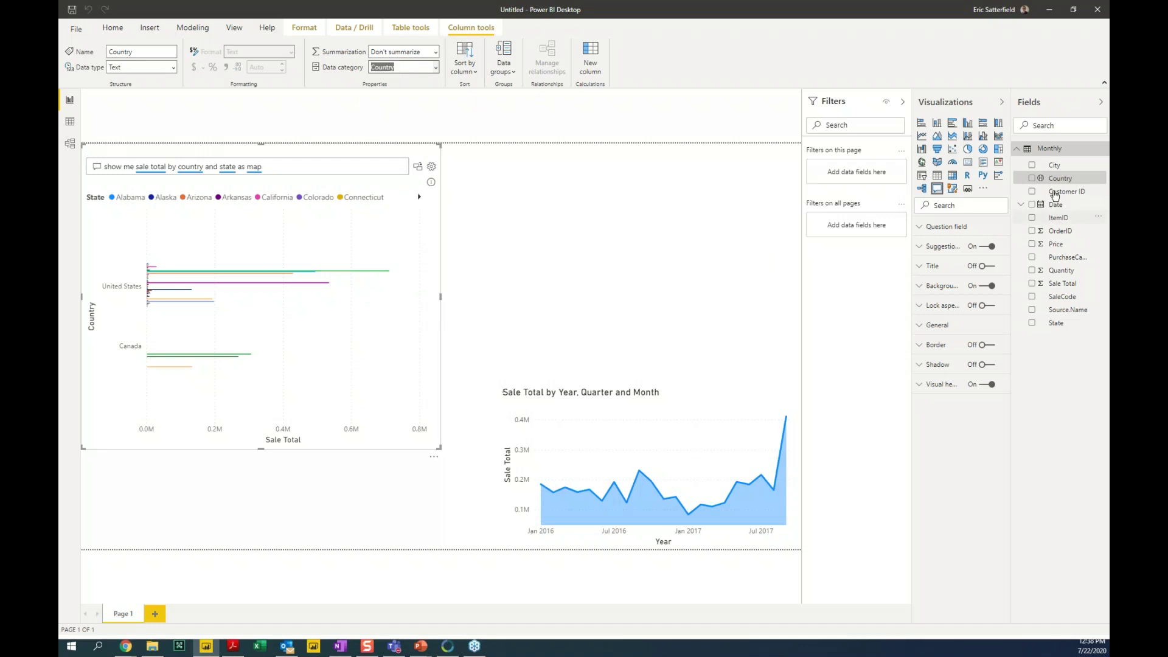
pyautogui.click(1061, 165)
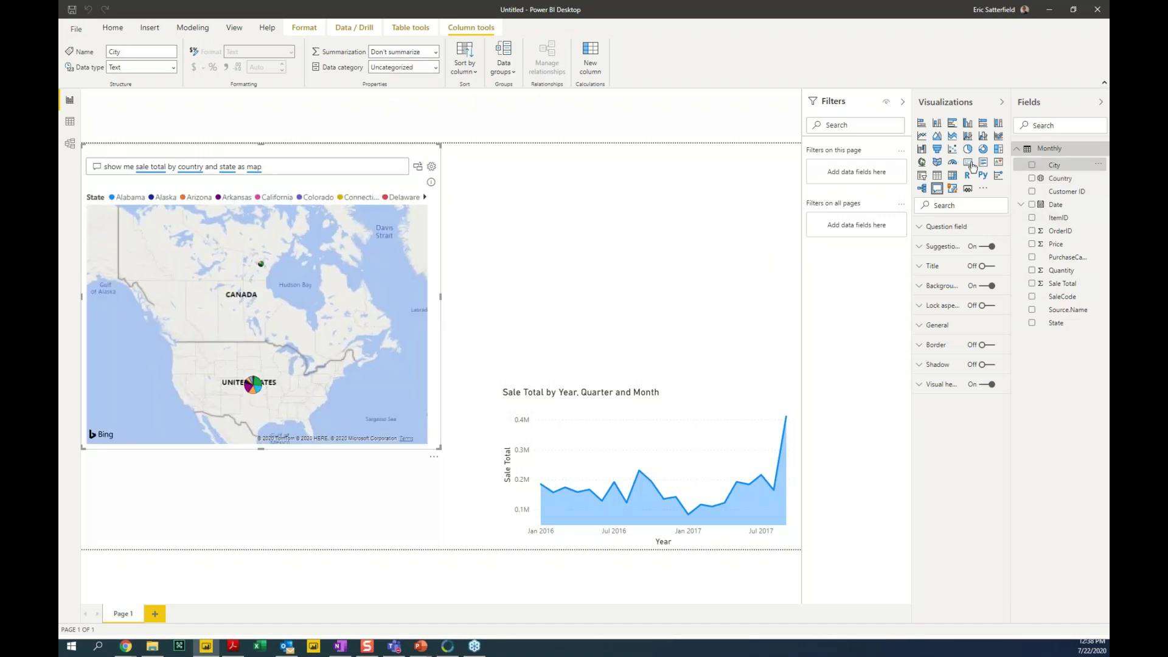
pyautogui.click(419, 67)
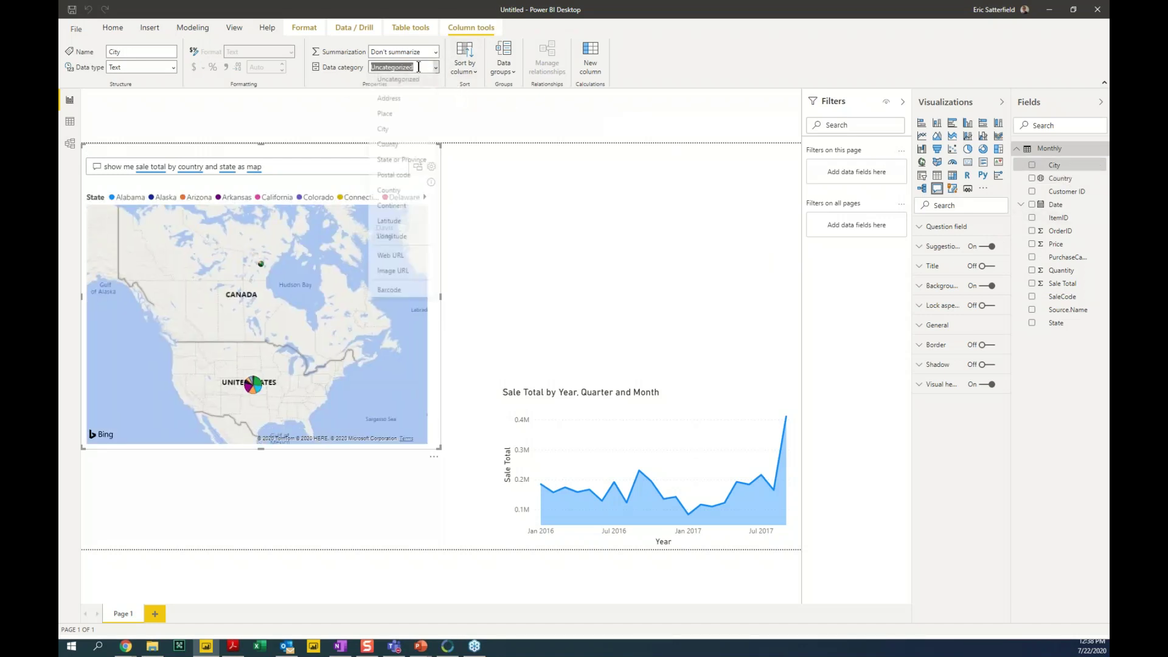
pyautogui.click(389, 133)
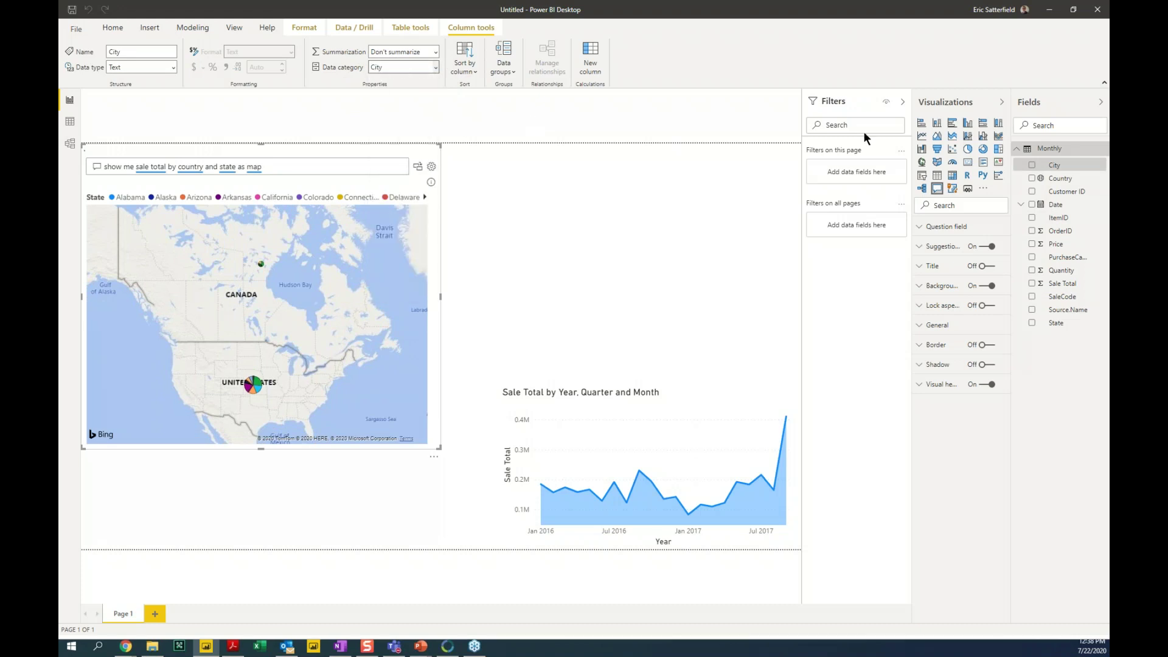
# Step: Set the data category of the State field to State or Province
pyautogui.click(1076, 325)
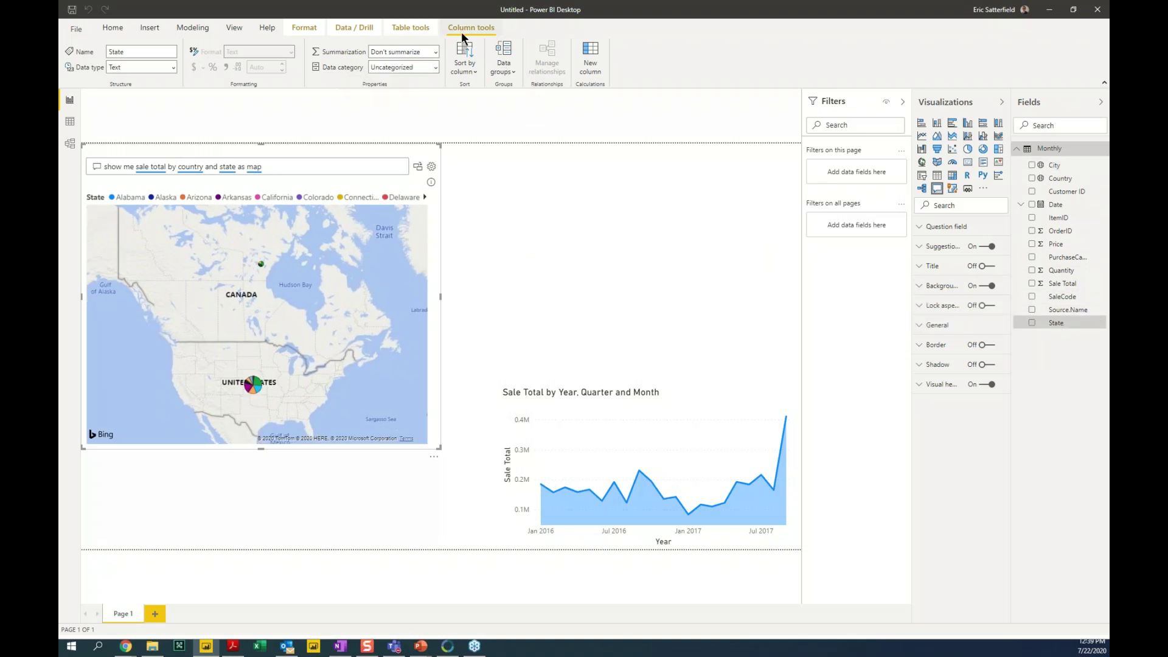
pyautogui.click(434, 67)
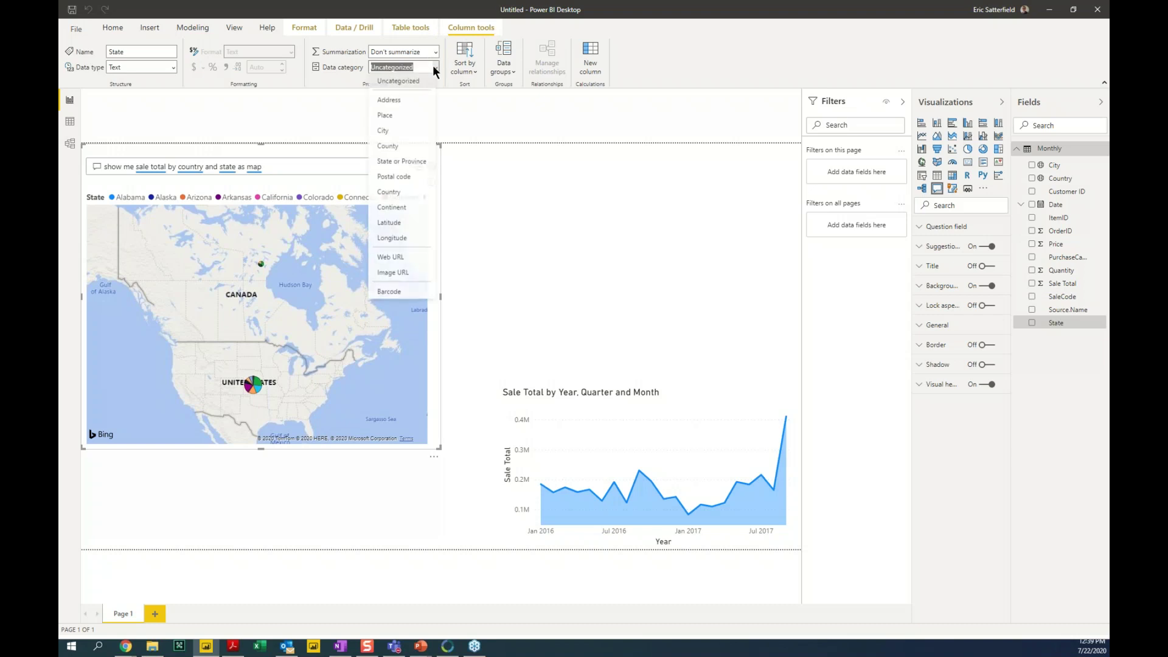
pyautogui.click(412, 163)
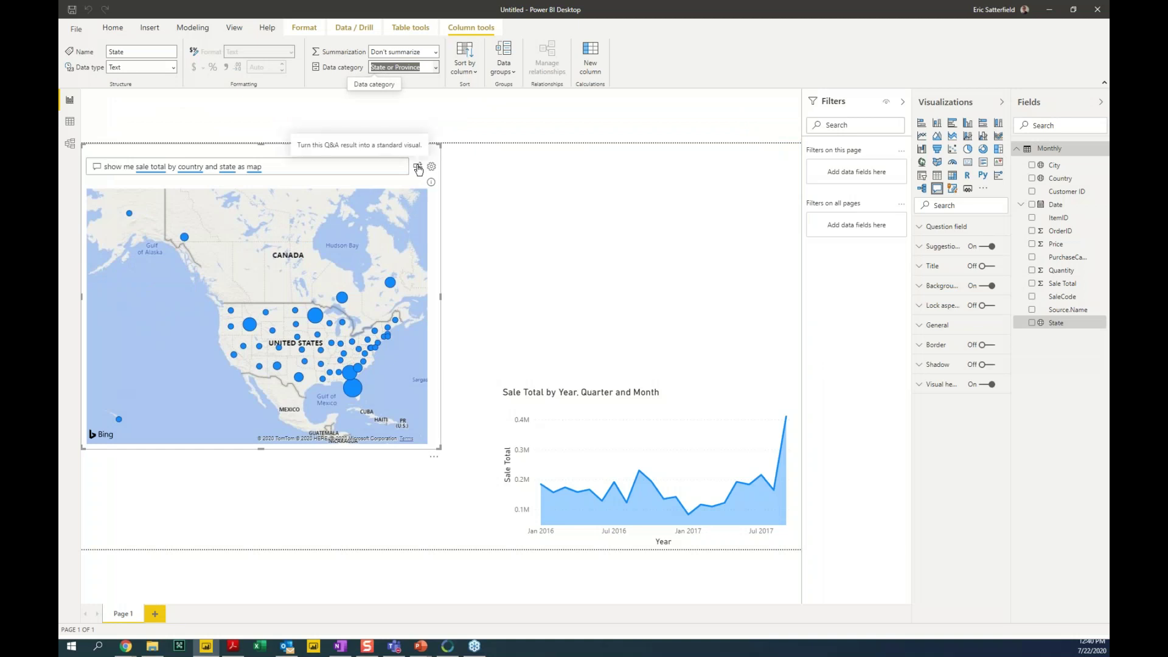
# Step: Turn the Q&A map into a standard visual and enlarge it to nearly the full height of the report page
pyautogui.click(418, 167)
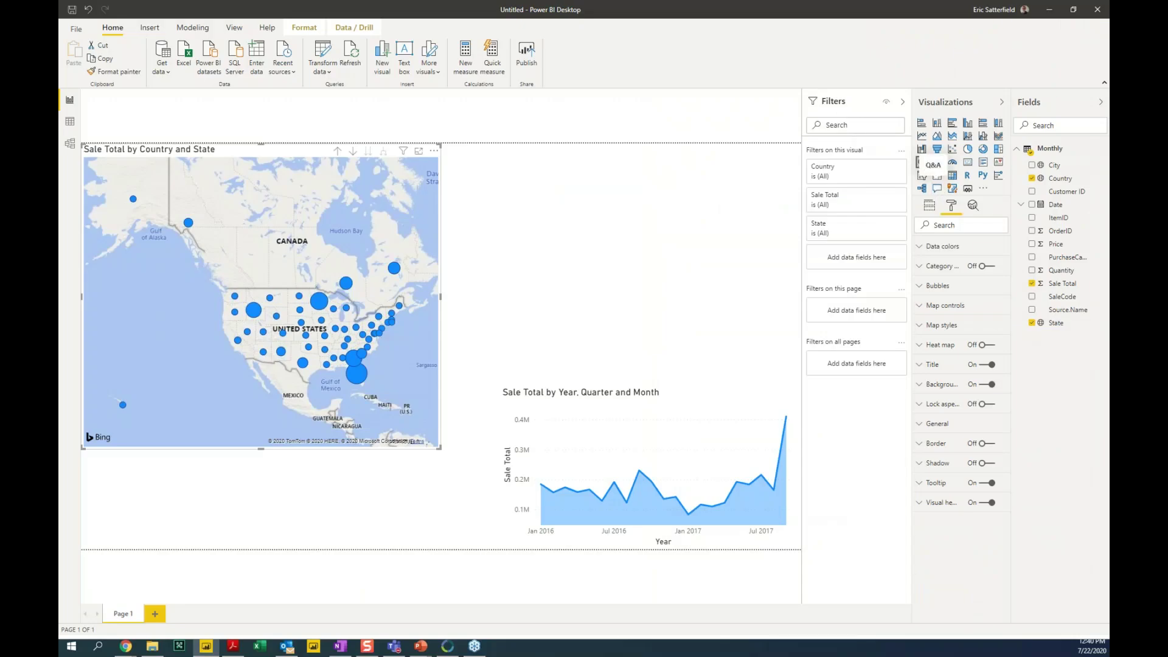
pyautogui.click(938, 186)
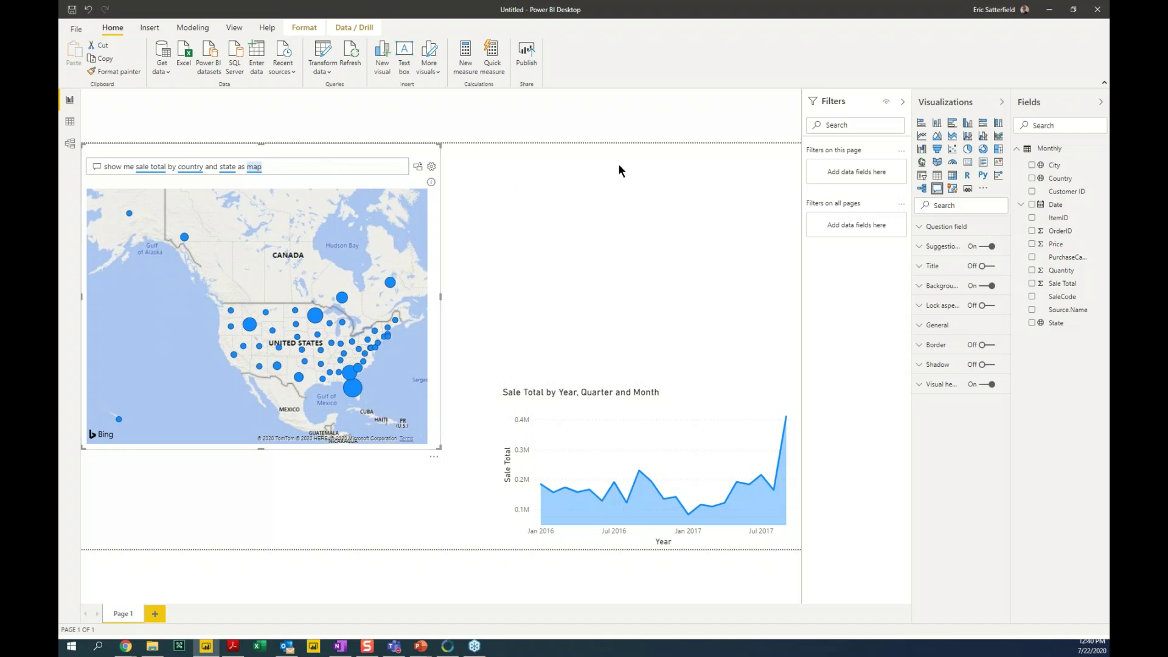
pyautogui.click(418, 170)
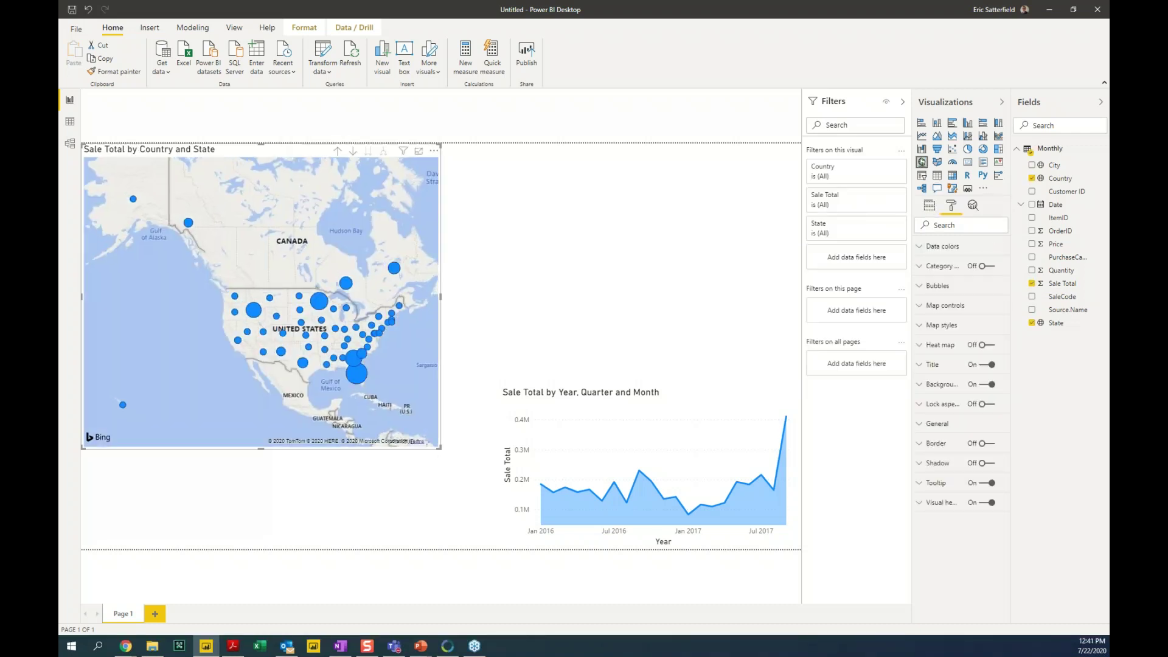
pyautogui.moveTo(439, 448); pyautogui.dragTo(485, 541)
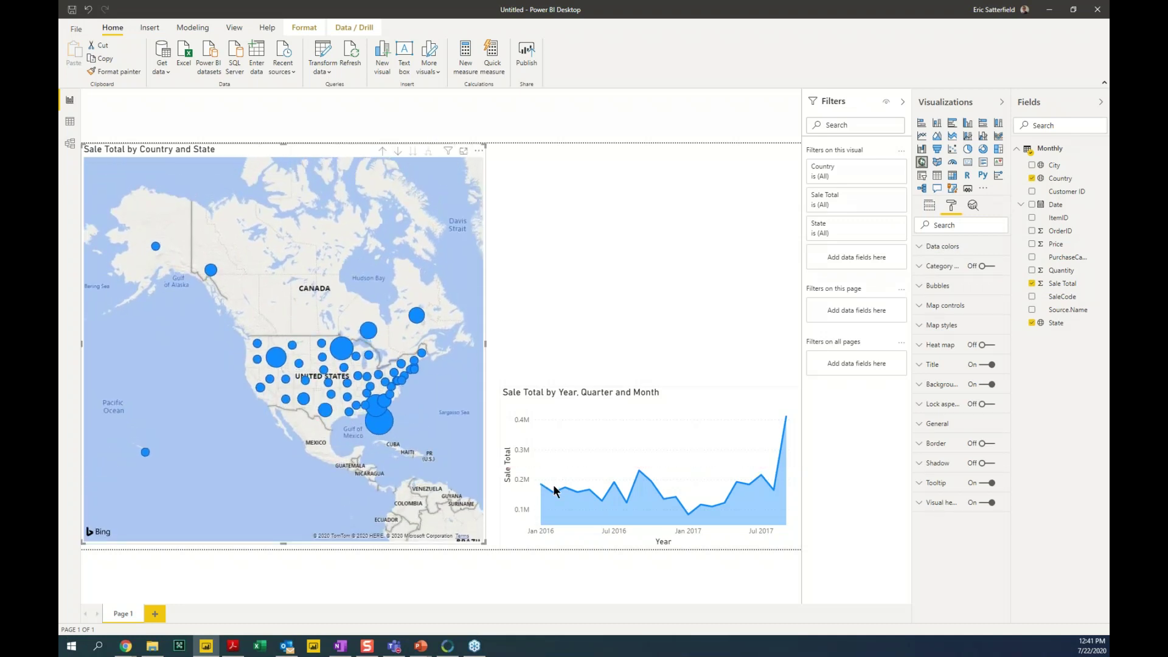
pyautogui.click(675, 335)
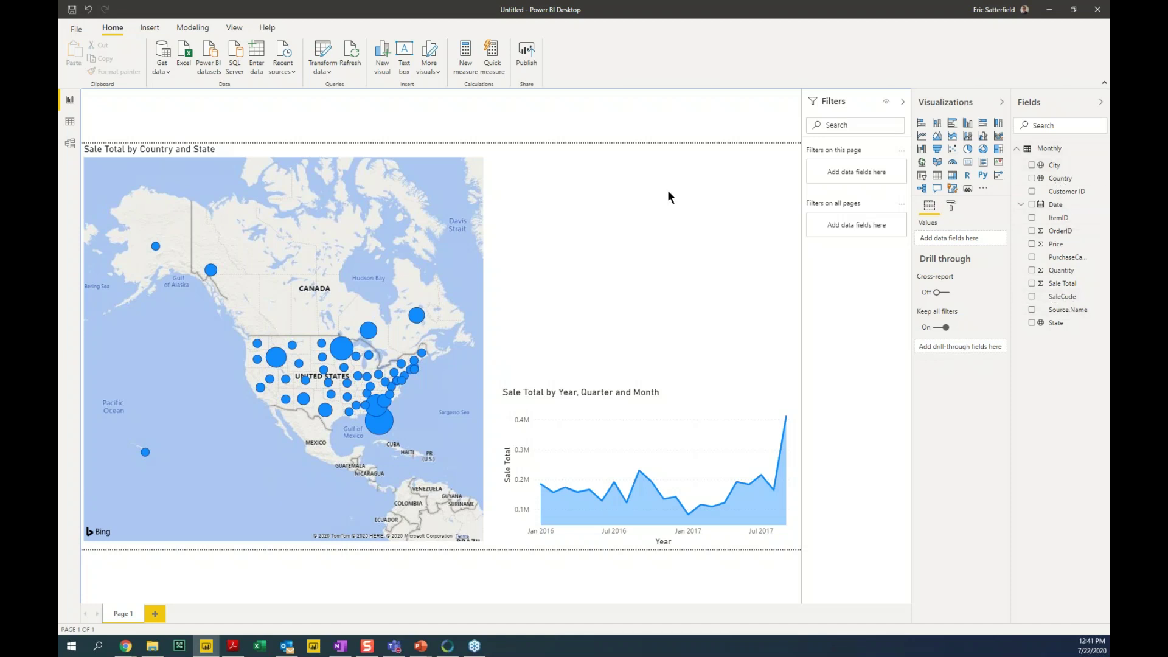
# Step: Examine the ItemID column in the Monthly table's data and return to the report page
pyautogui.click(73, 127)
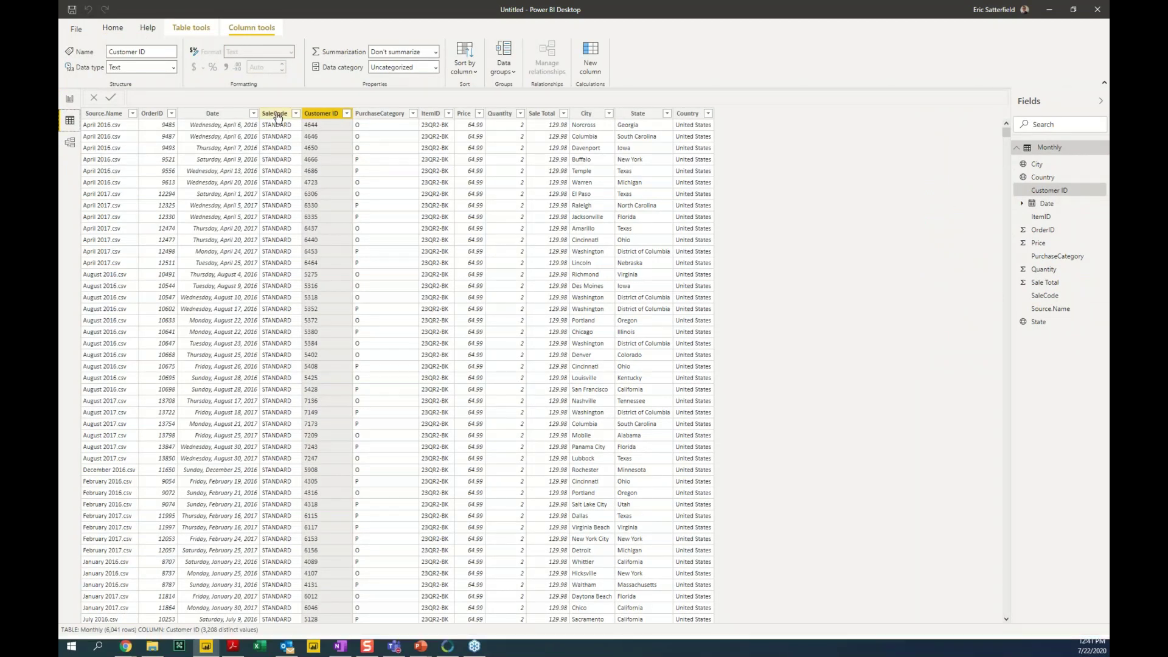
pyautogui.click(441, 118)
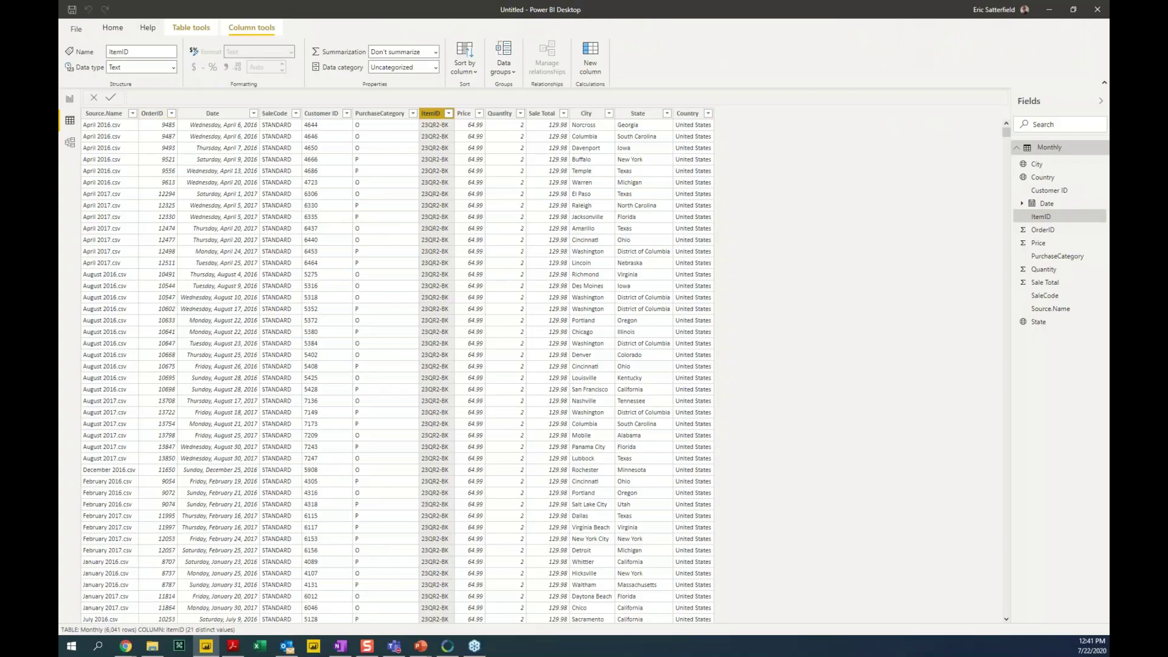
pyautogui.click(71, 101)
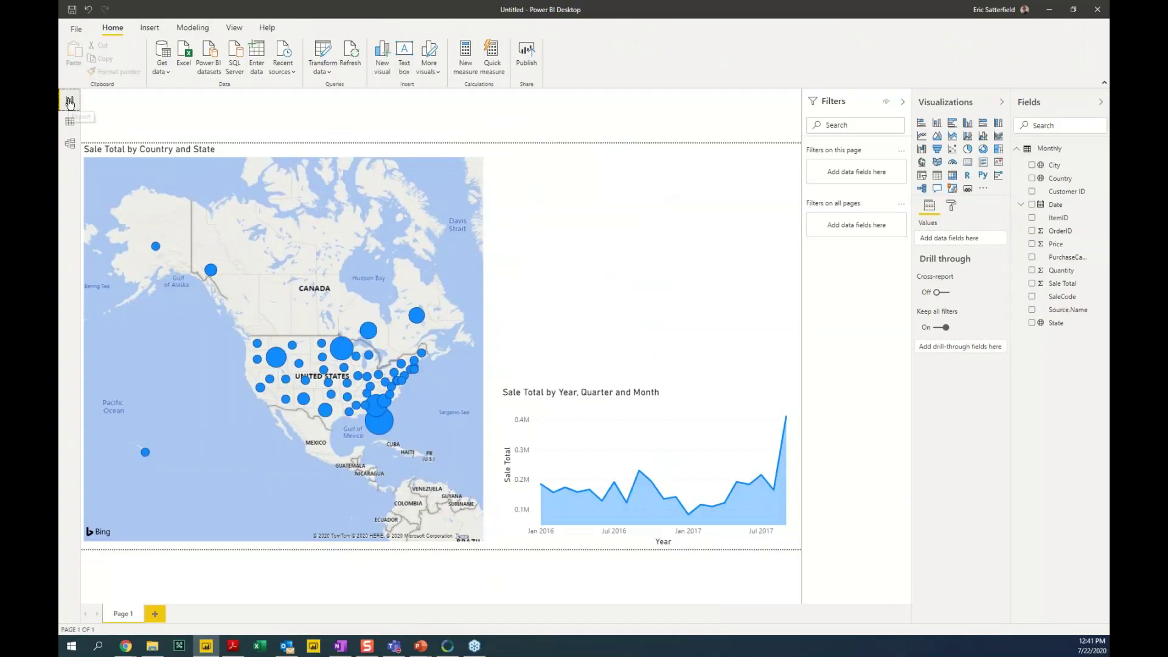
# Step: Connect to the Excel workbook Lux Footwear Sales.xlsx in the Temp folder on the Desktop
pyautogui.click(160, 51)
pyautogui.doubleClick(564, 199)
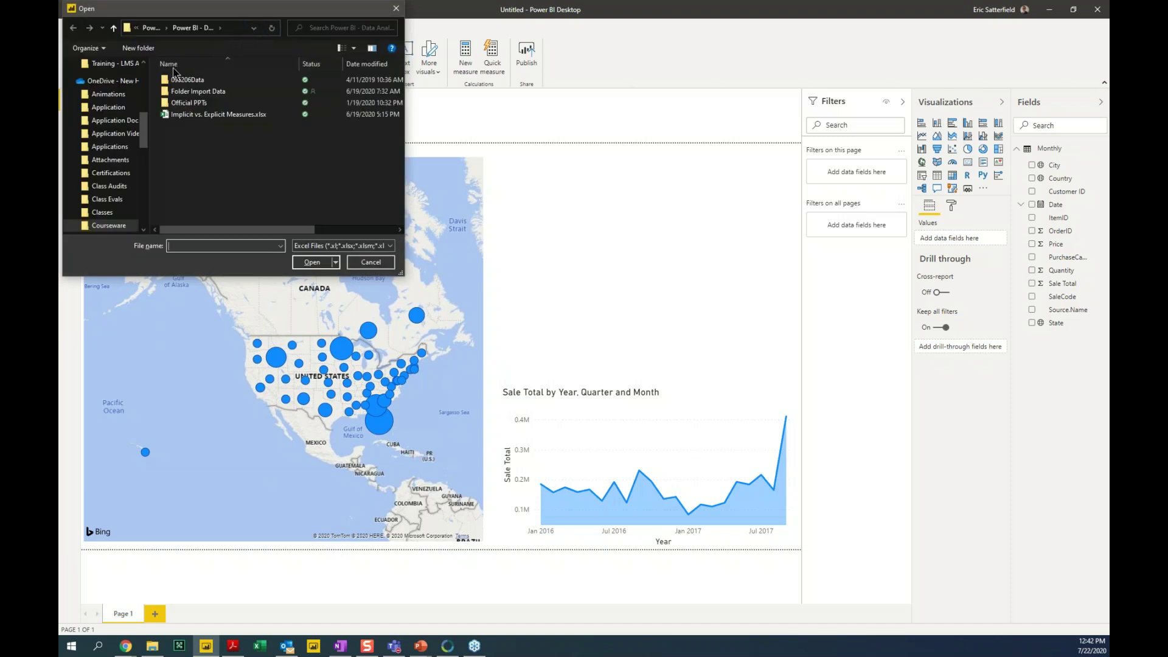
pyautogui.moveTo(144, 146); pyautogui.dragTo(150, 229)
pyautogui.scroll(10, 122, 152)
pyautogui.click(104, 85)
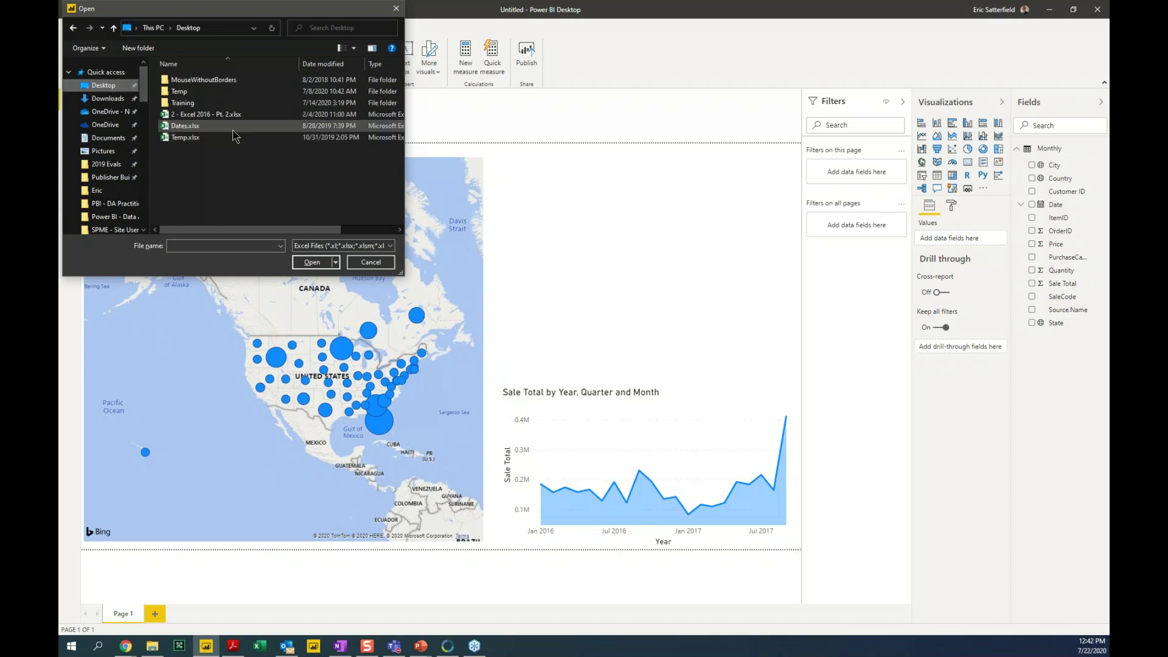
pyautogui.doubleClick(207, 91)
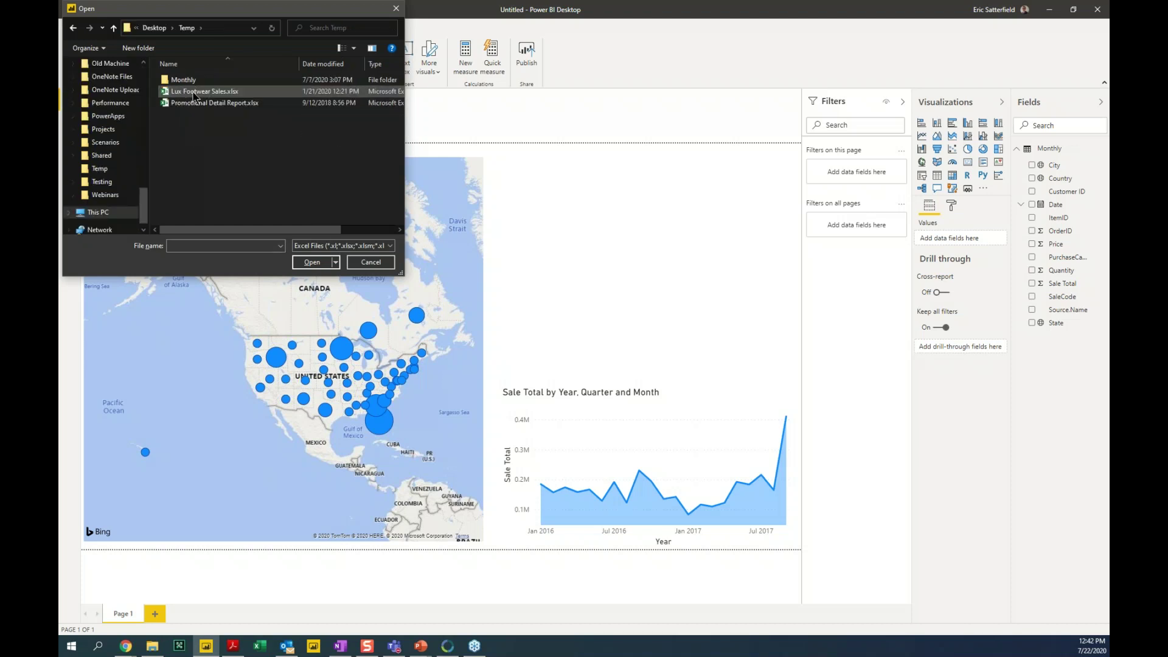
pyautogui.click(193, 96)
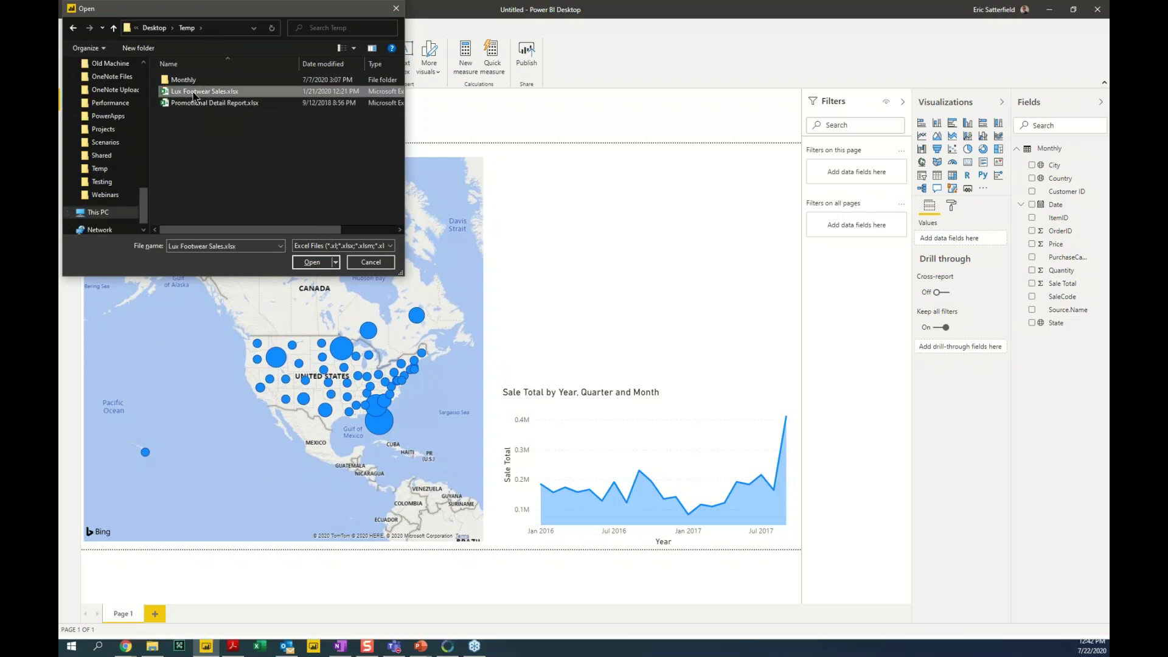
pyautogui.click(312, 263)
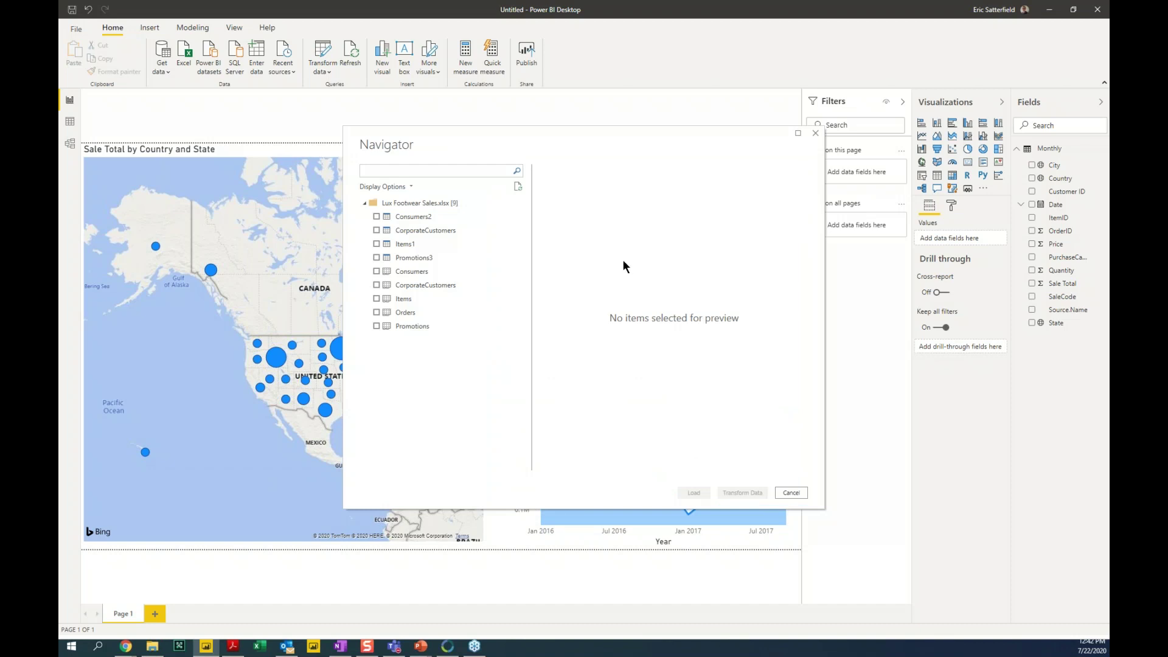
# Step: Load the Items1 table from the workbook into the model and expand its list of fields
pyautogui.click(380, 246)
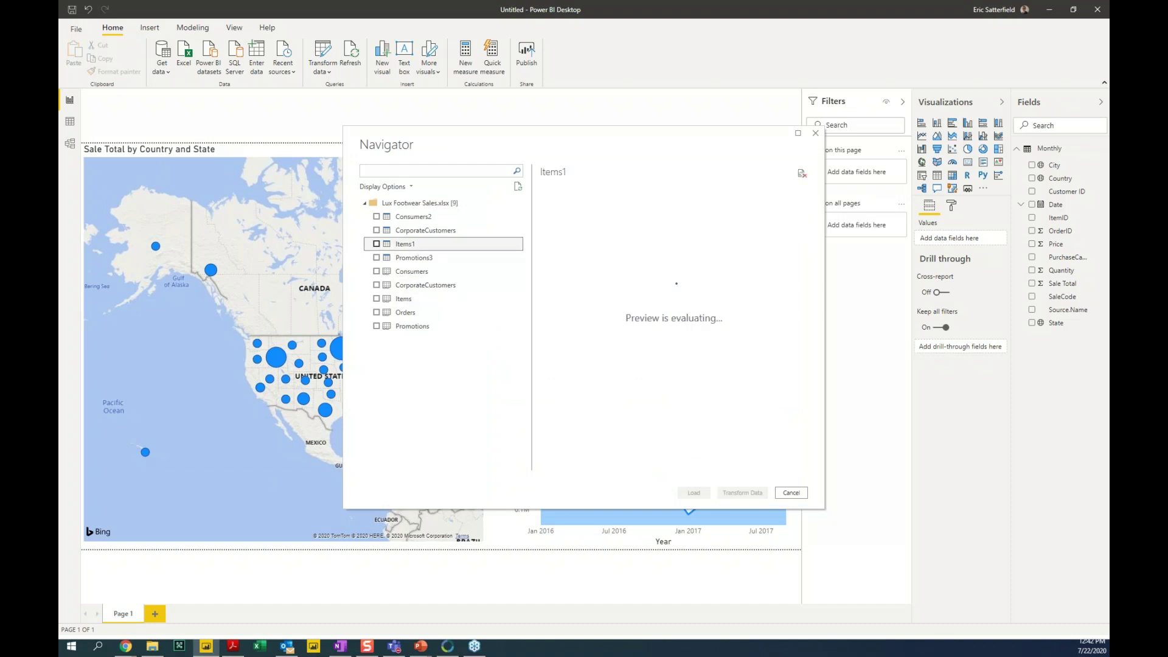
pyautogui.click(376, 243)
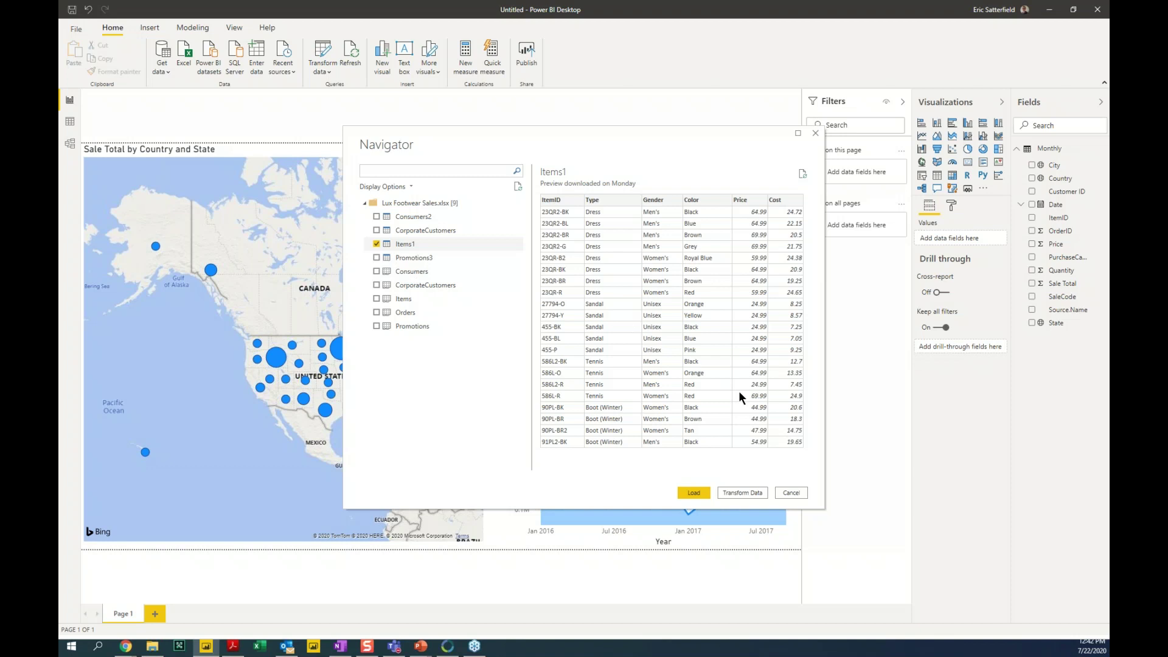
pyautogui.click(702, 495)
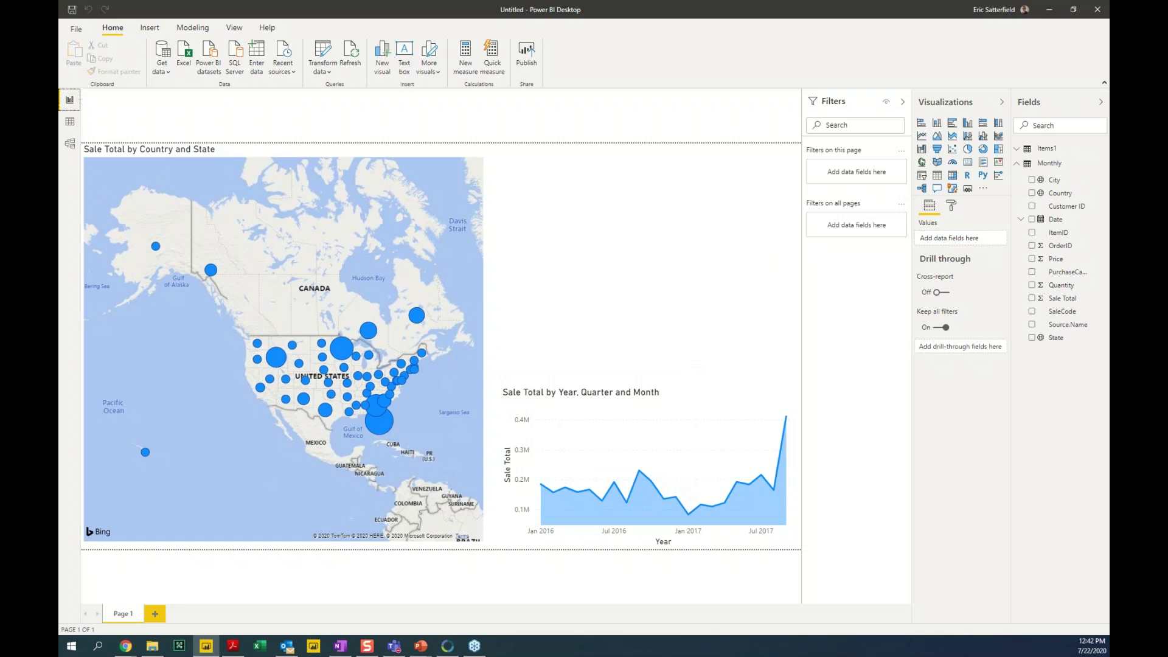
pyautogui.click(1018, 152)
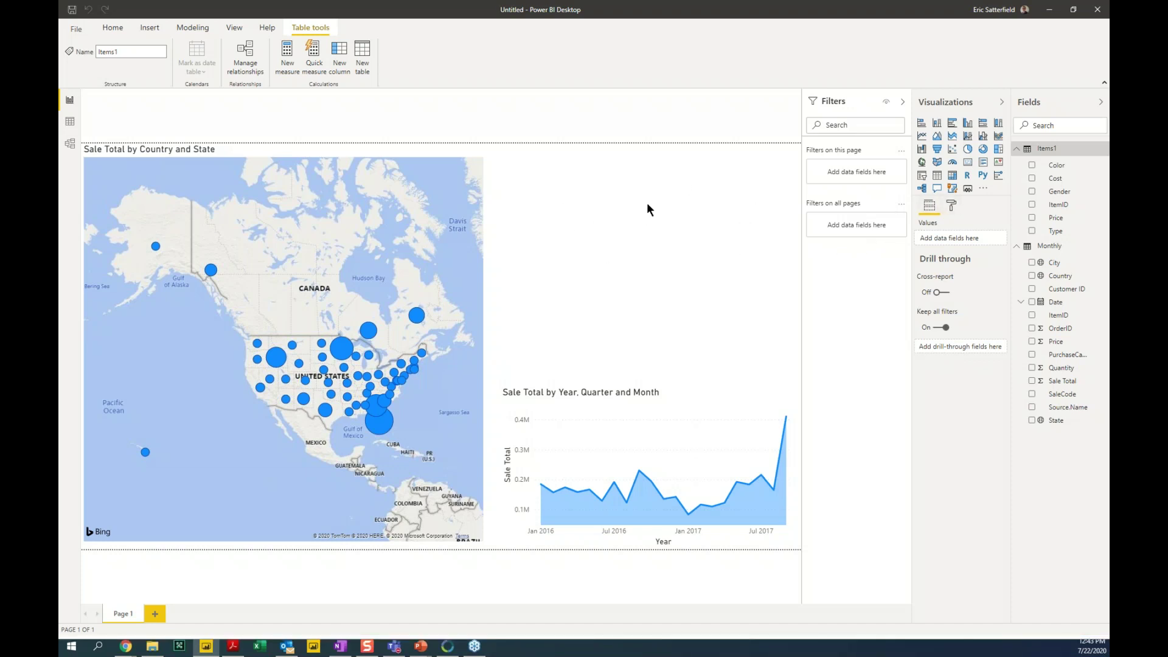
# Step: Add a Q&A visual in the empty area above the area chart and ask "show me sale total by type"
pyautogui.doubleClick(644, 240)
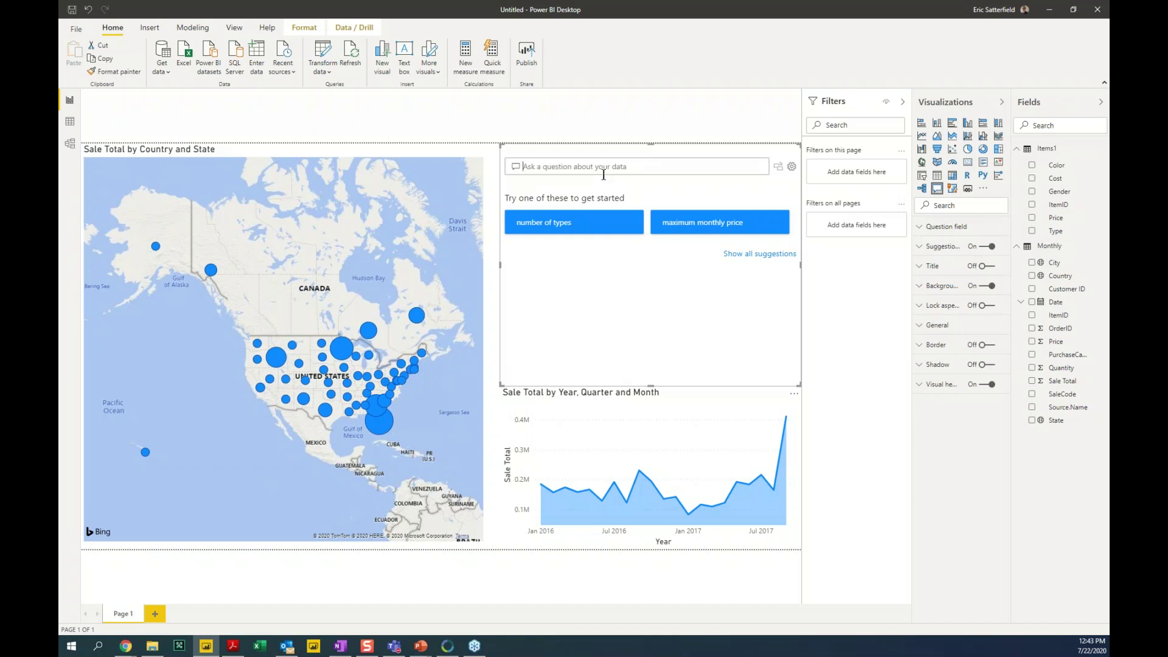
pyautogui.write('show me ')
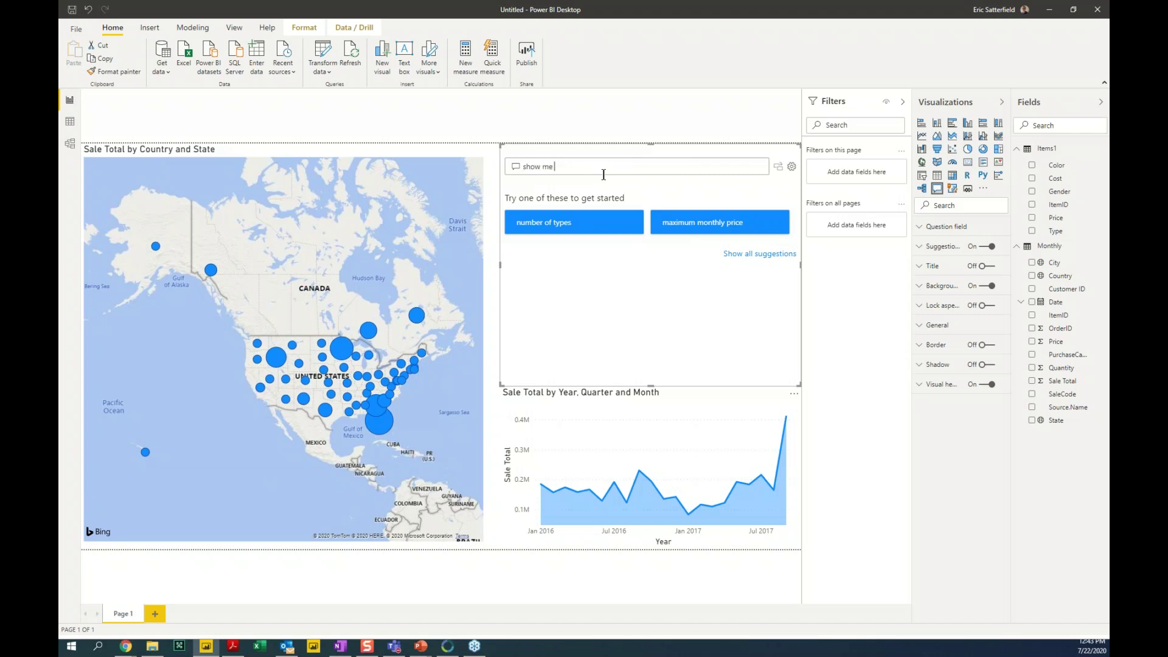
pyautogui.write('sale tot')
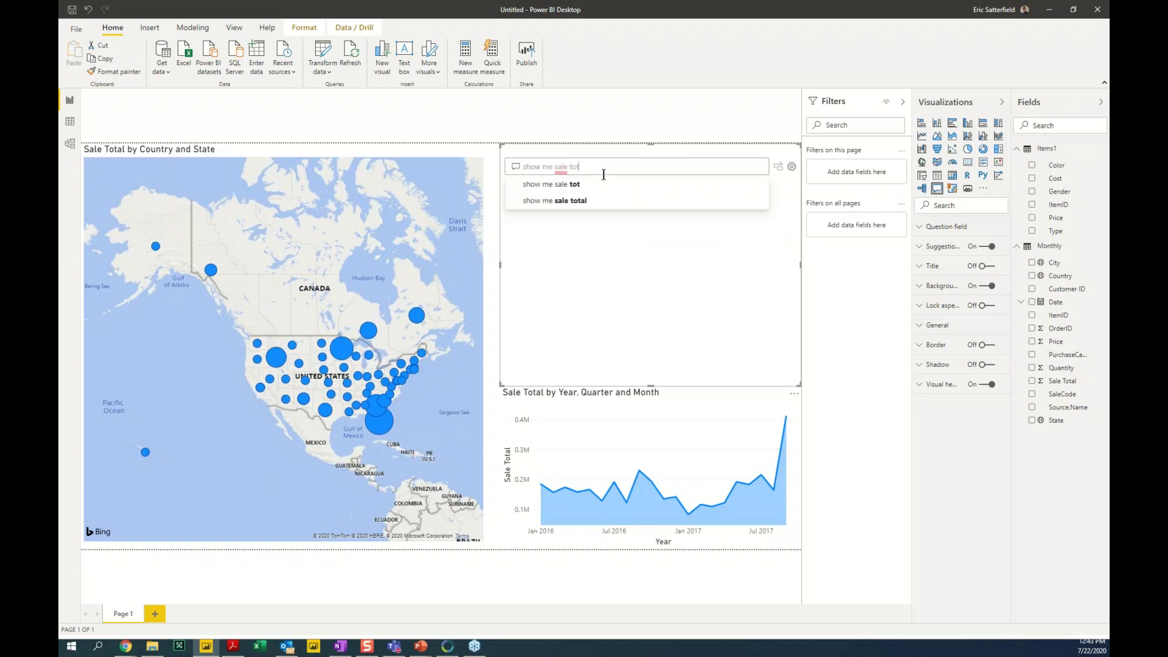
pyautogui.write('al by tye')
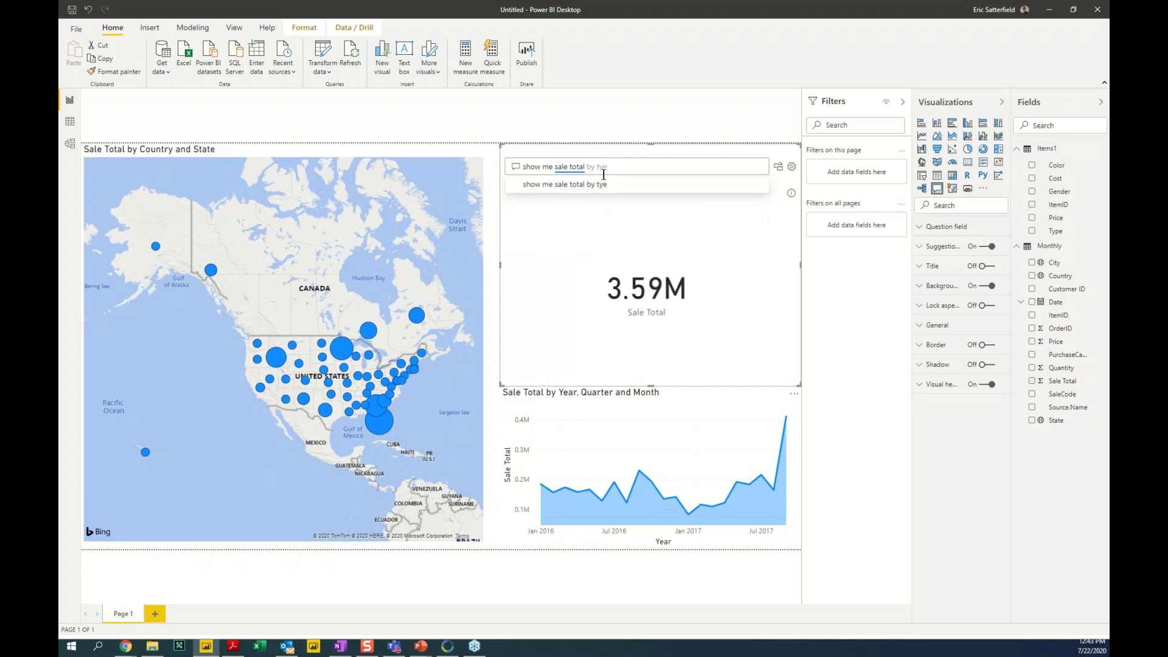
pyautogui.press('BackSpace')
pyautogui.write('pe')
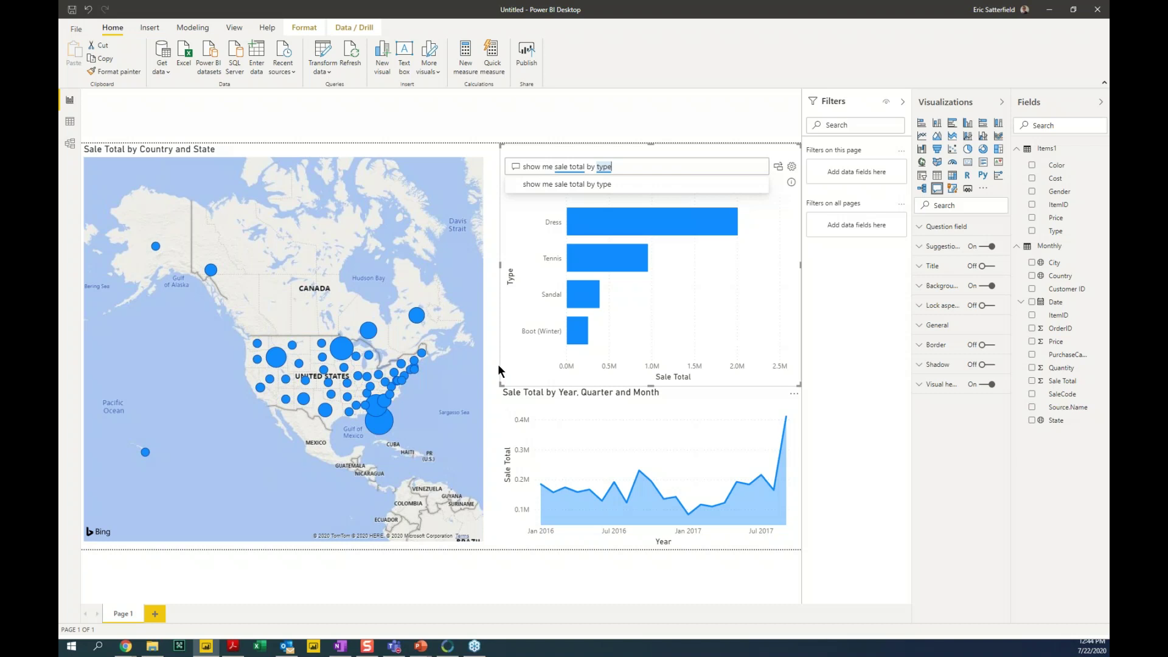
# Step: Extend the Q&A question with "as donut" and turn the answer into a standard donut chart visual
pyautogui.write('as donut')
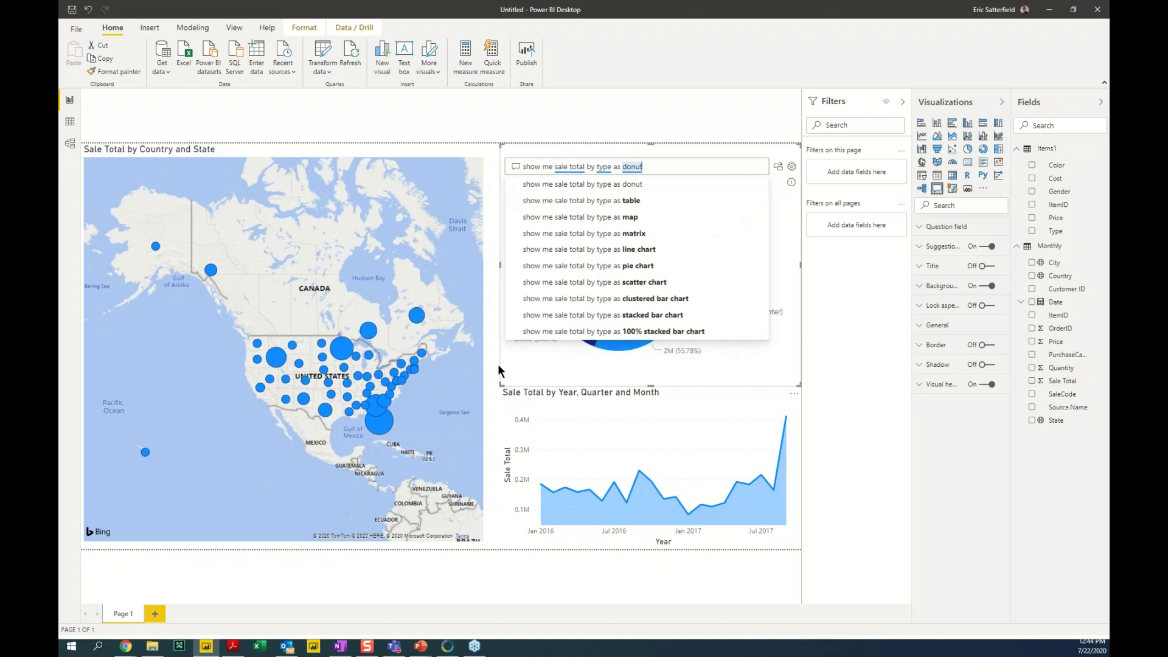
pyautogui.click(714, 157)
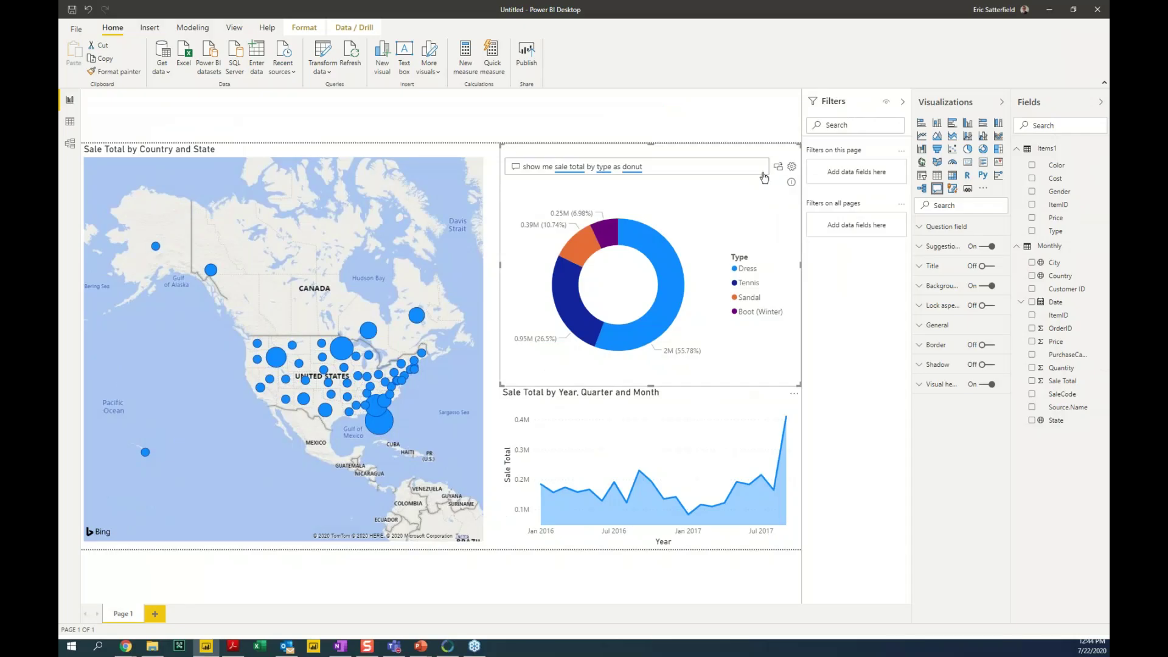
pyautogui.click(788, 153)
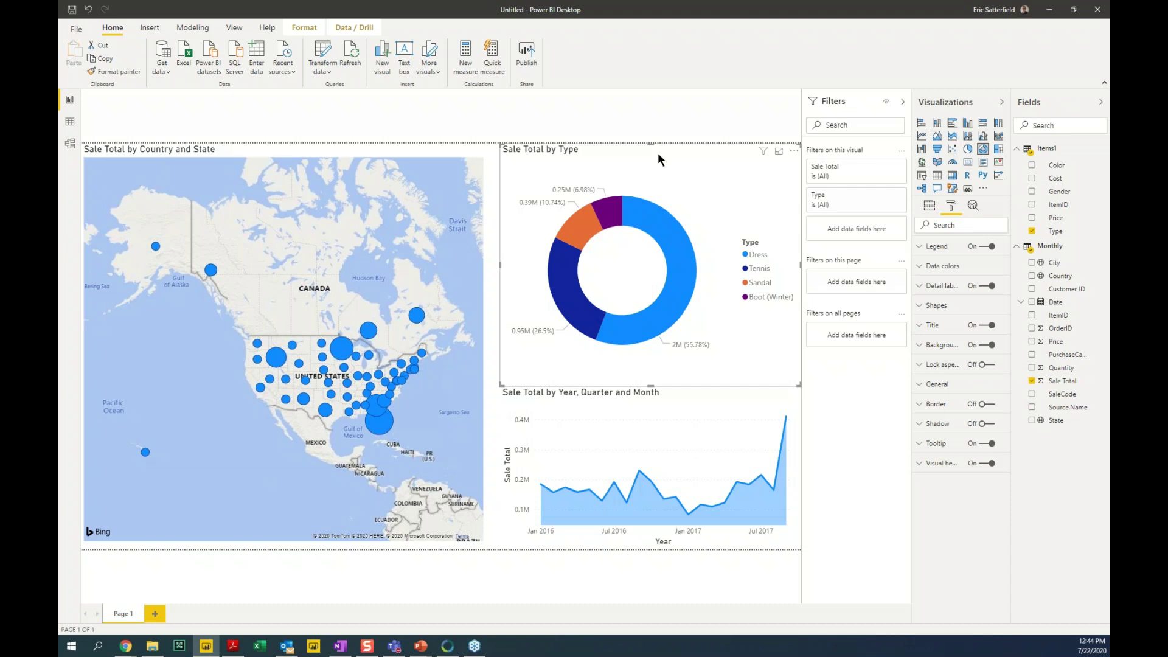
pyautogui.click(651, 128)
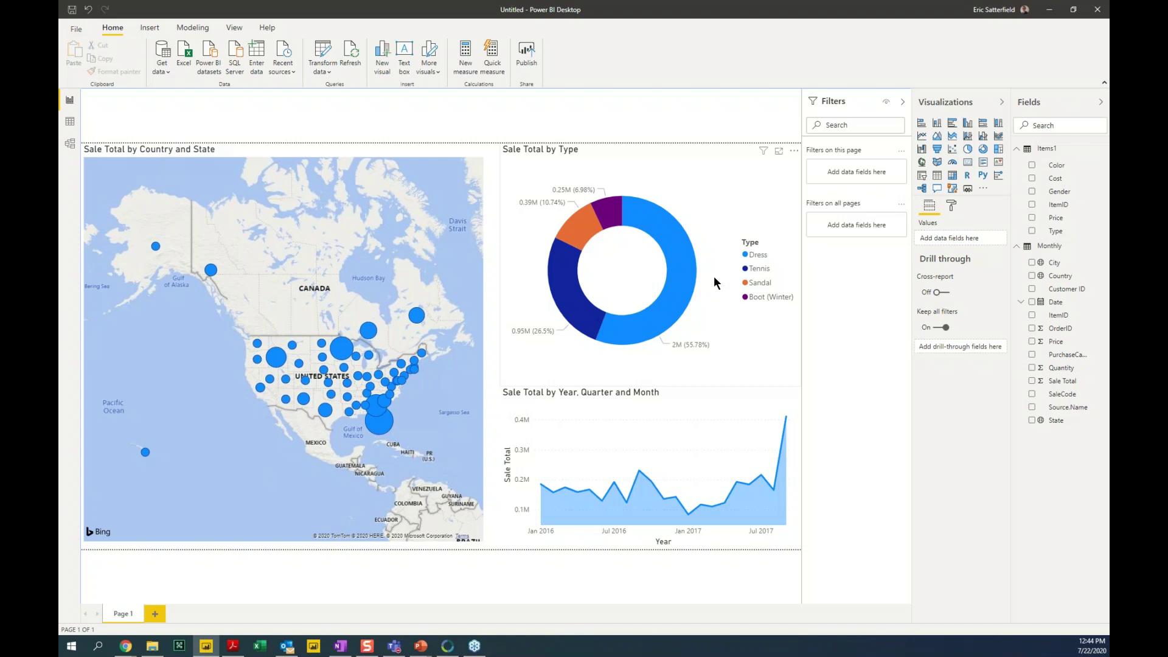
# Step: Cross-filter the report by the Tennis, Boot (Winter) and Dress slices of the donut chart, and clear the selection
pyautogui.click(683, 243)
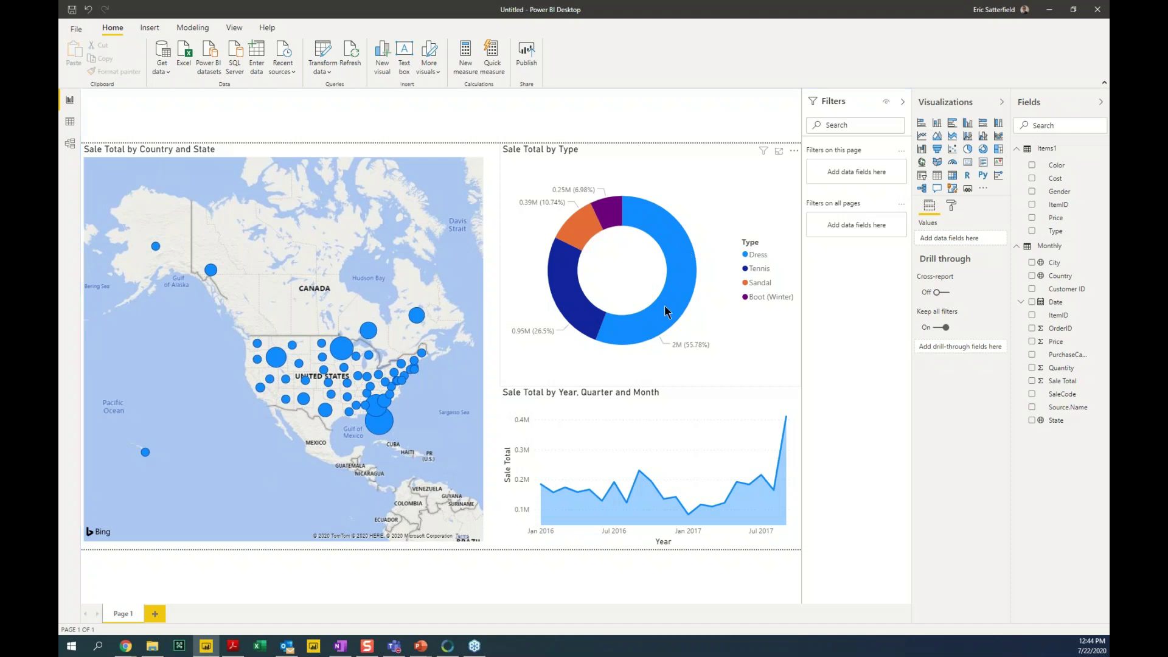
pyautogui.click(582, 305)
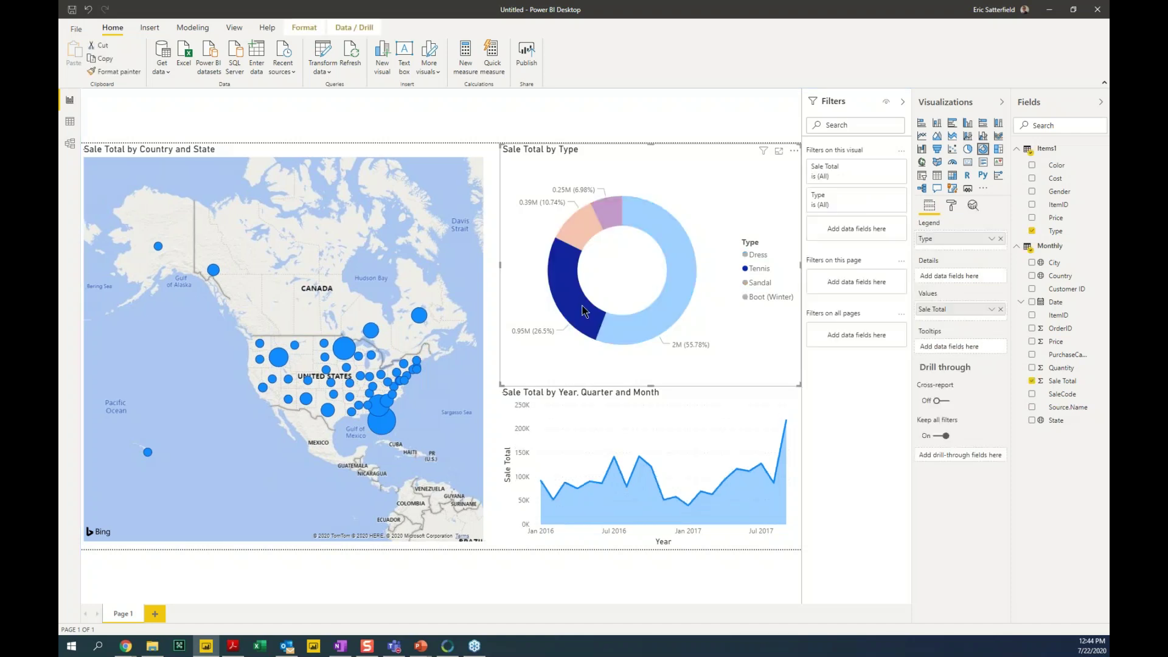
pyautogui.click(604, 219)
pyautogui.click(607, 217)
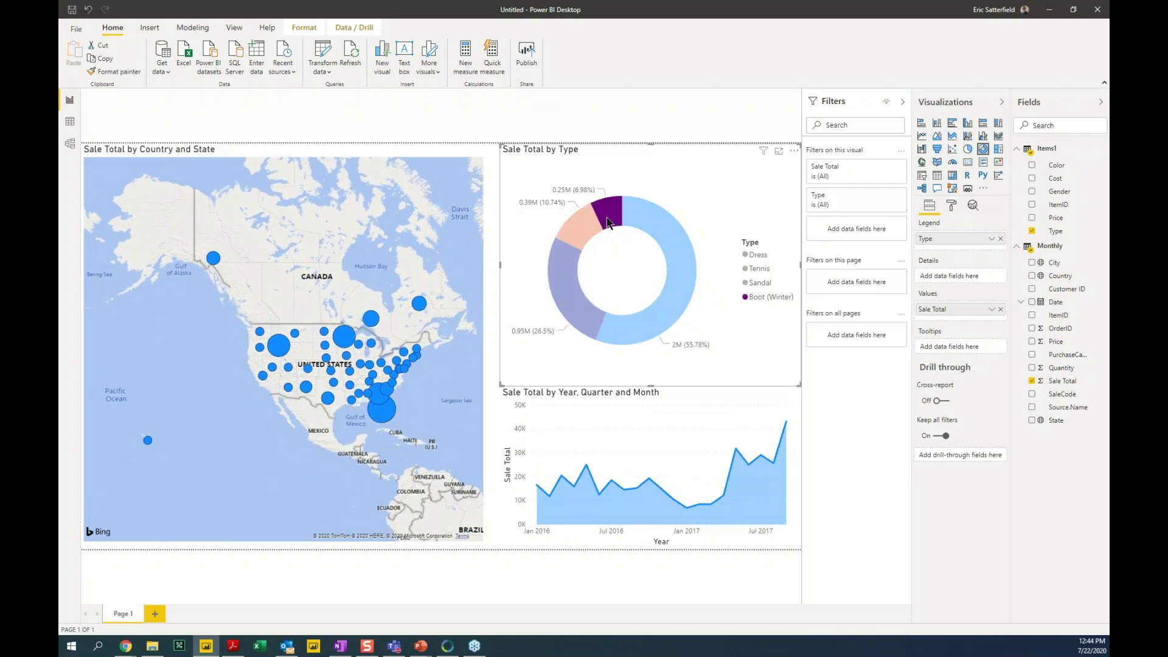
pyautogui.click(652, 228)
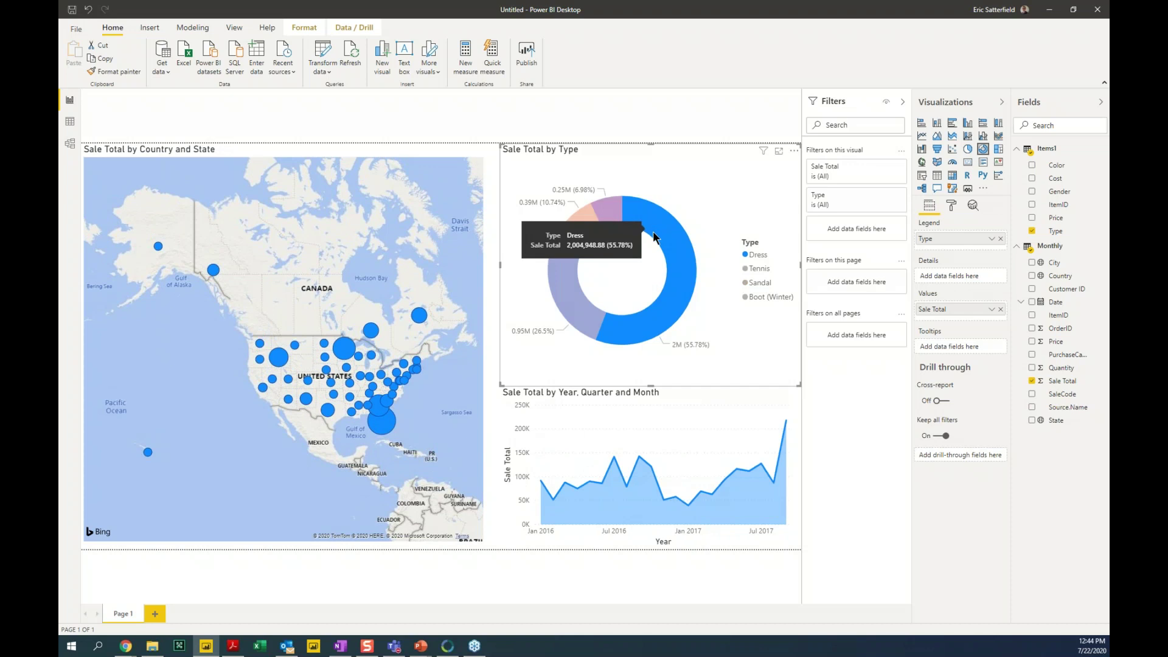
pyautogui.click(652, 227)
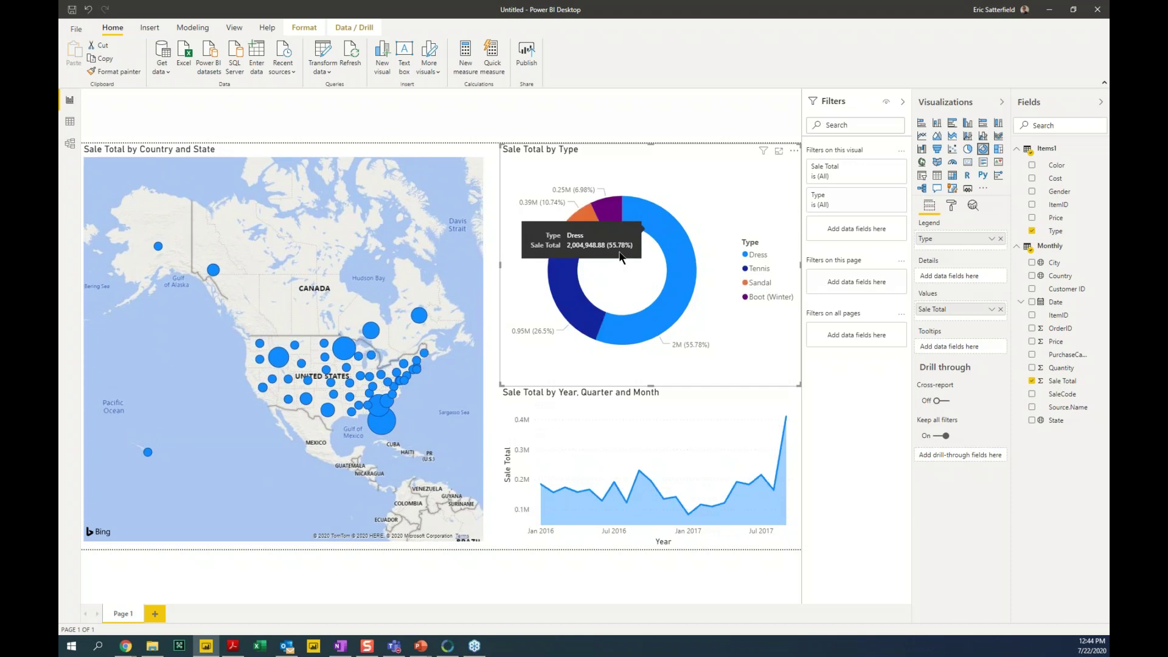
# Step: Cross-filter the donut and area charts by several state and province bubbles on the map, and clear the selection
pyautogui.click(387, 421)
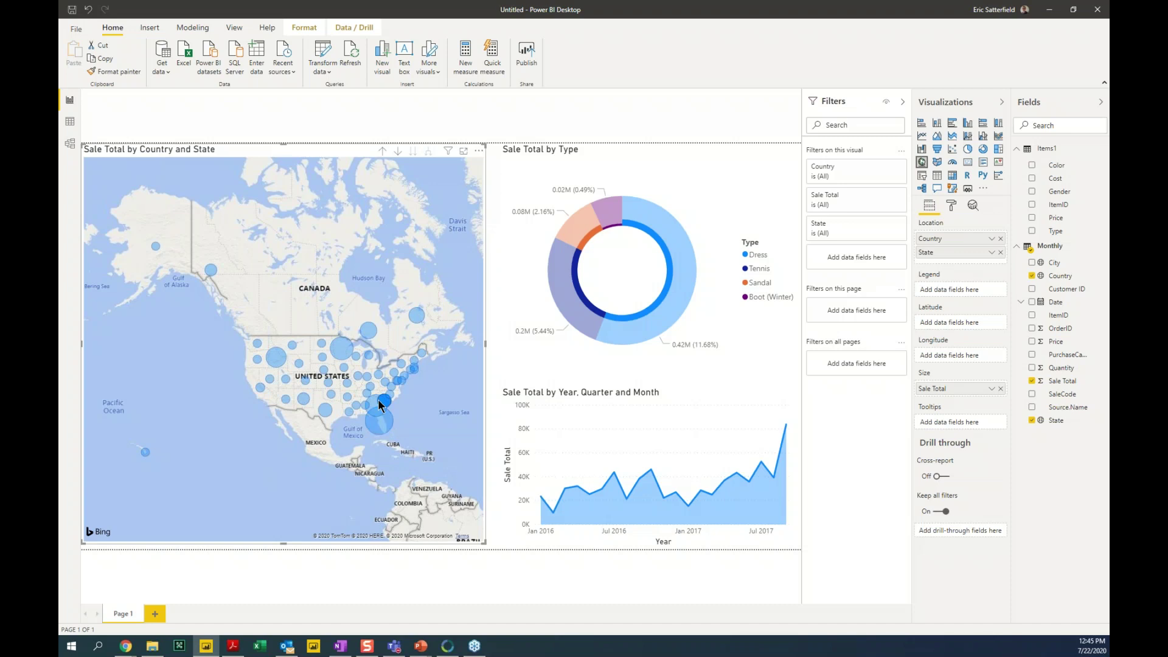
pyautogui.click(375, 405)
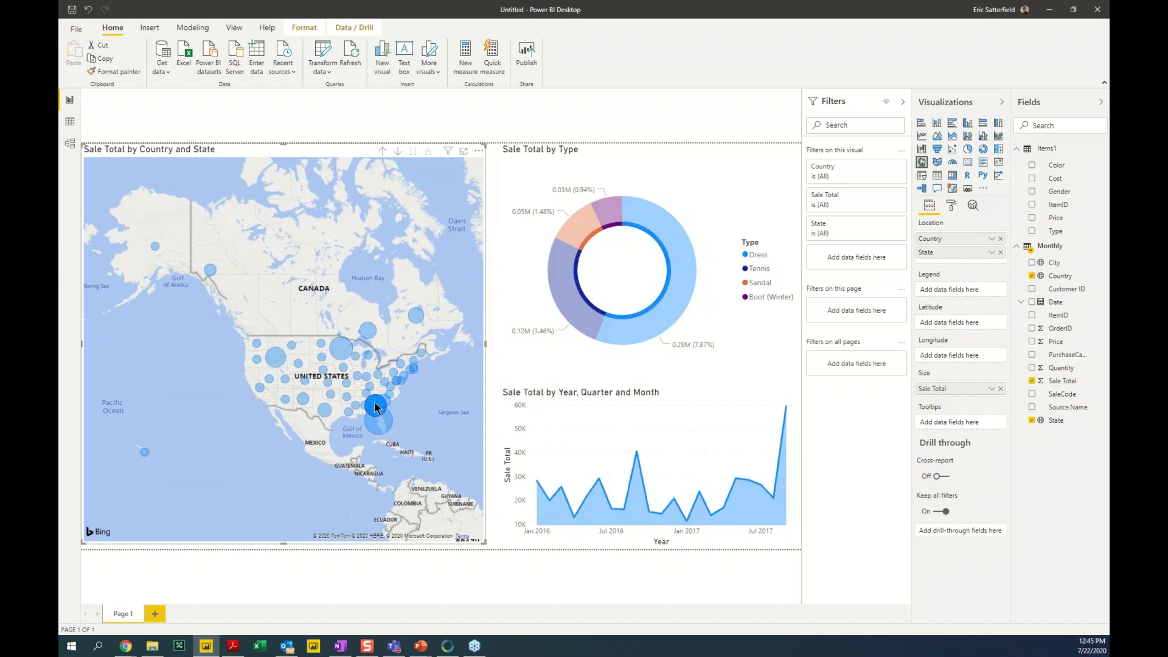
pyautogui.click(343, 351)
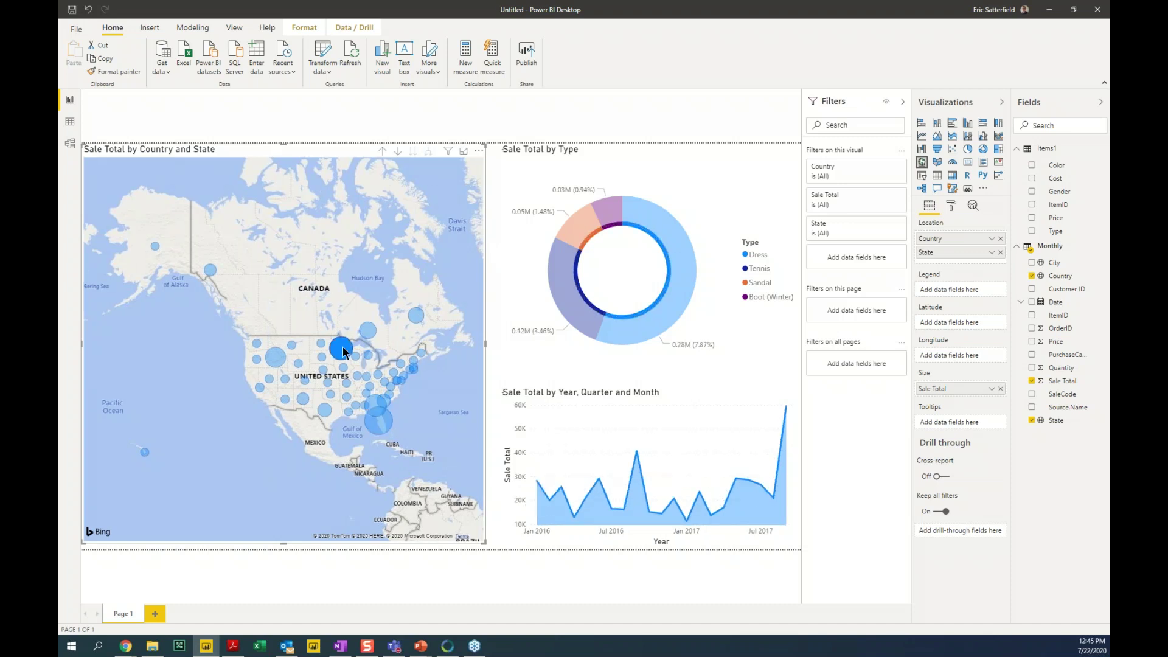
pyautogui.click(416, 315)
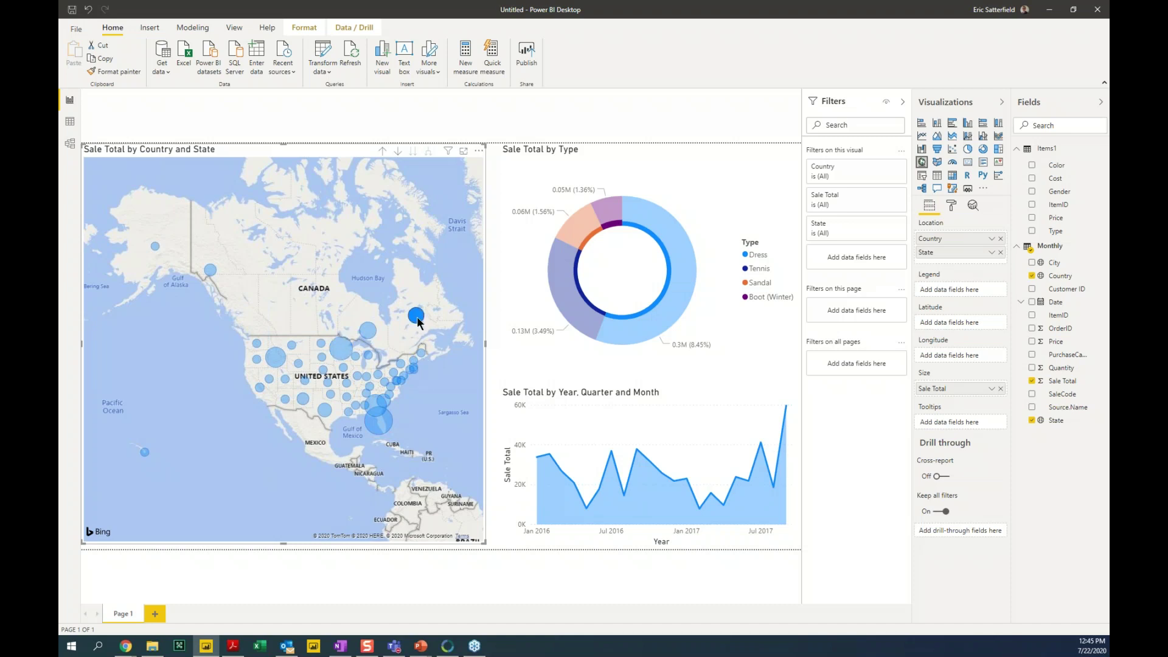
pyautogui.click(416, 315)
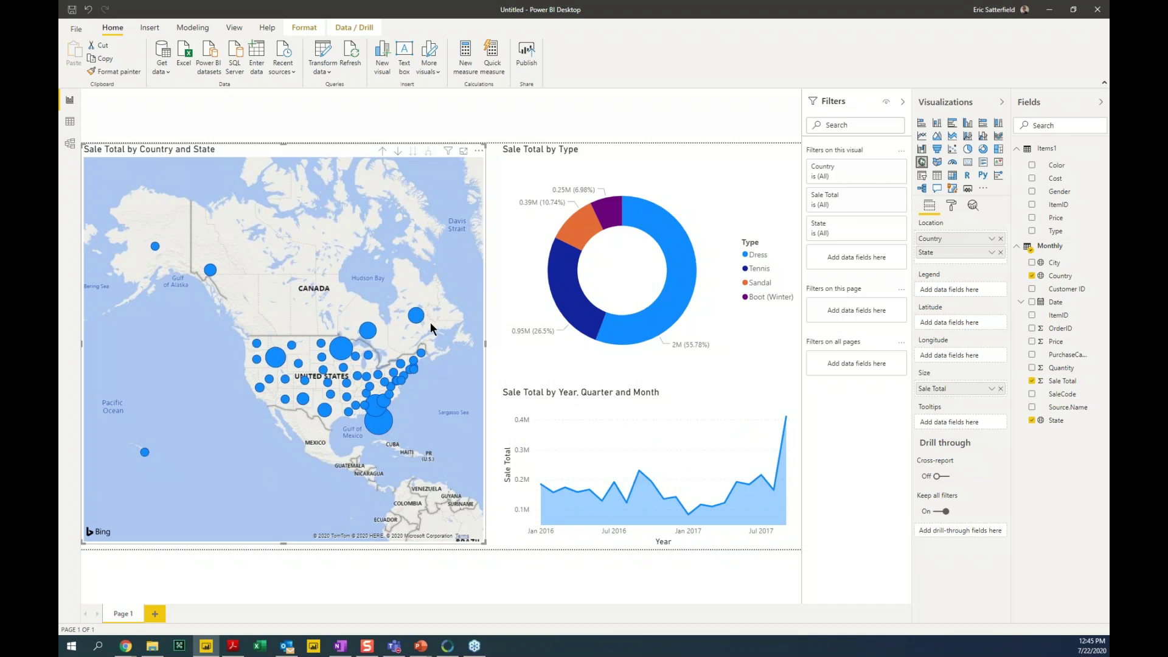
pyautogui.moveTo(424, 316)
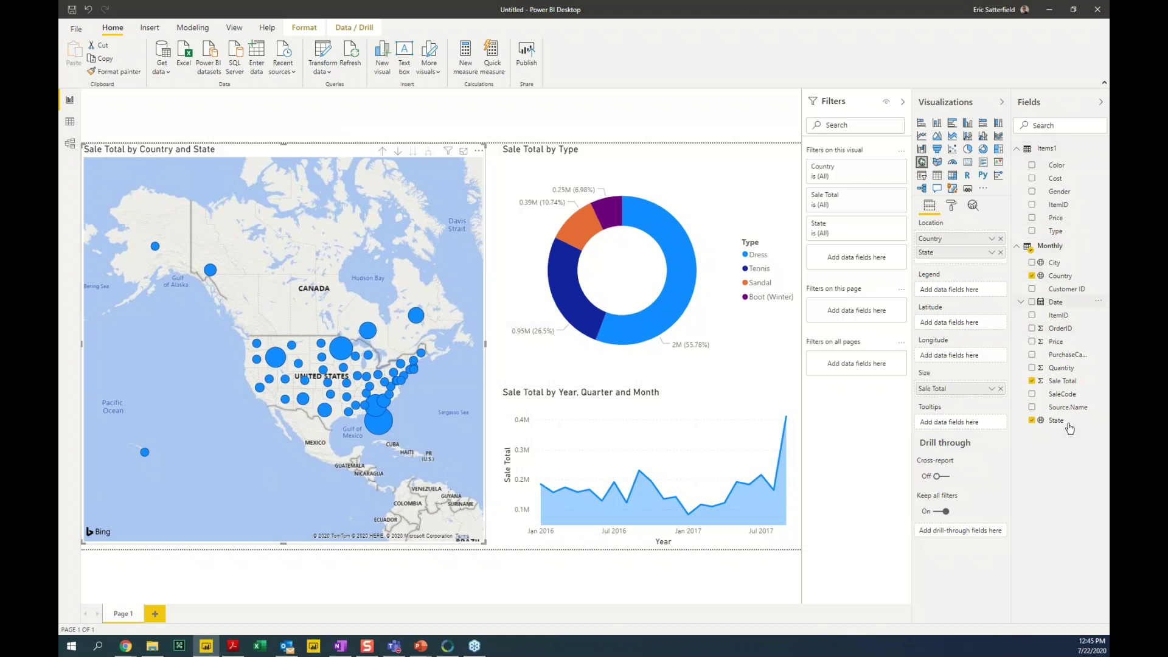
# Step: In the data model diagram, move the Items1 table farther from the Monthly table, and return to the report page
pyautogui.click(75, 147)
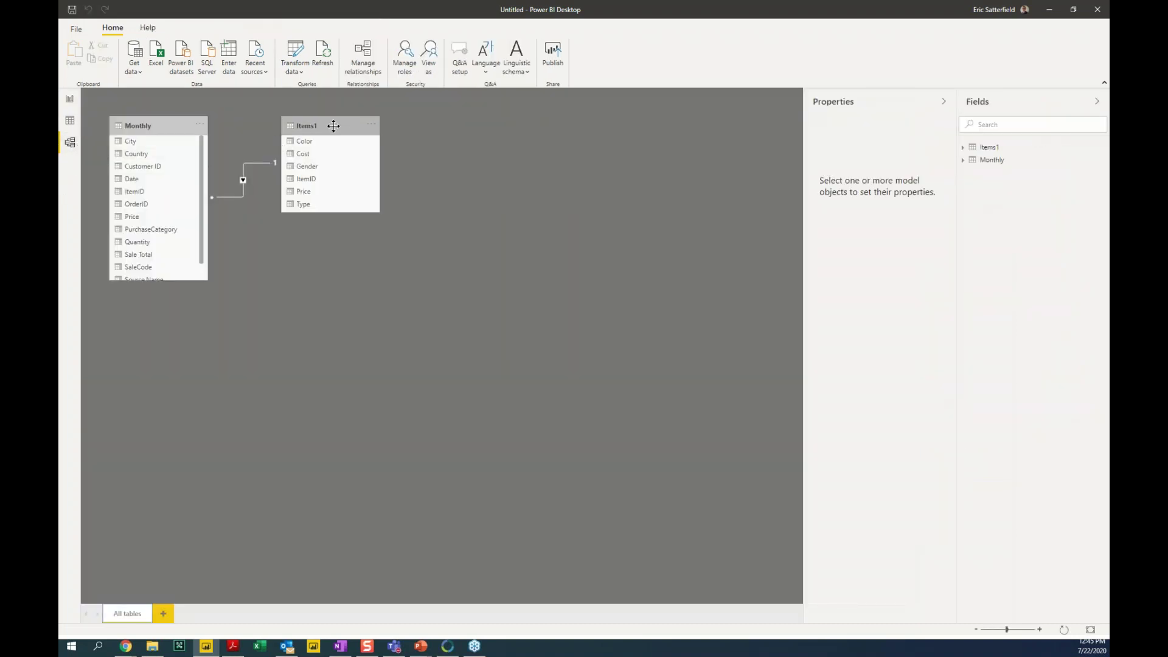
pyautogui.moveTo(333, 126); pyautogui.dragTo(402, 136)
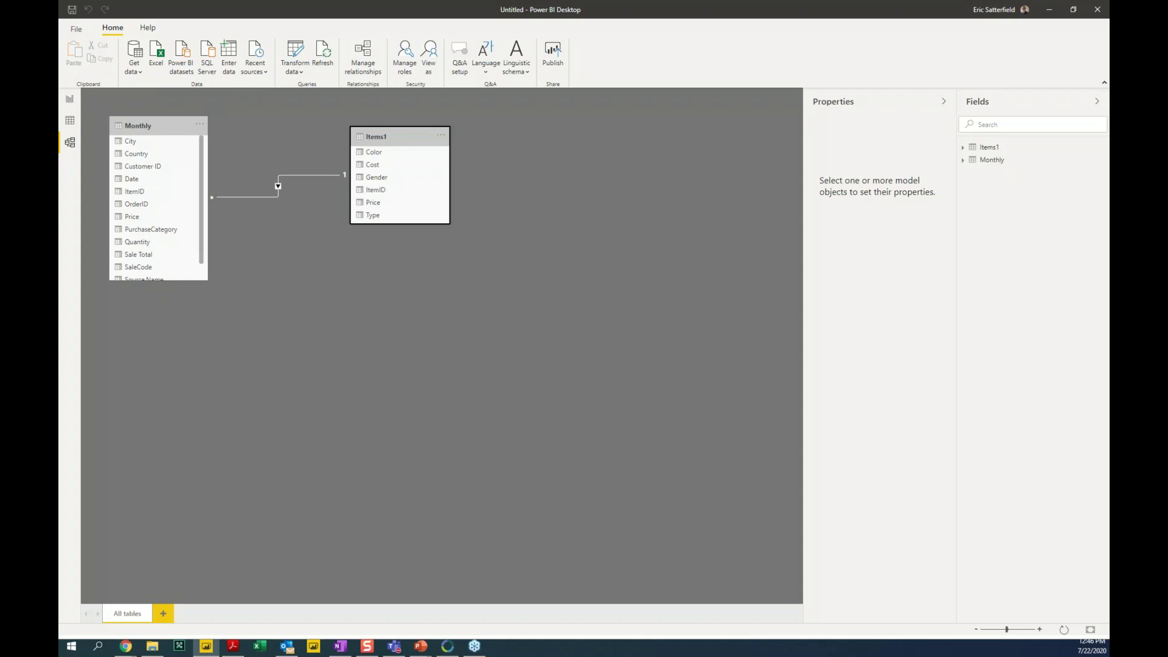
pyautogui.click(74, 99)
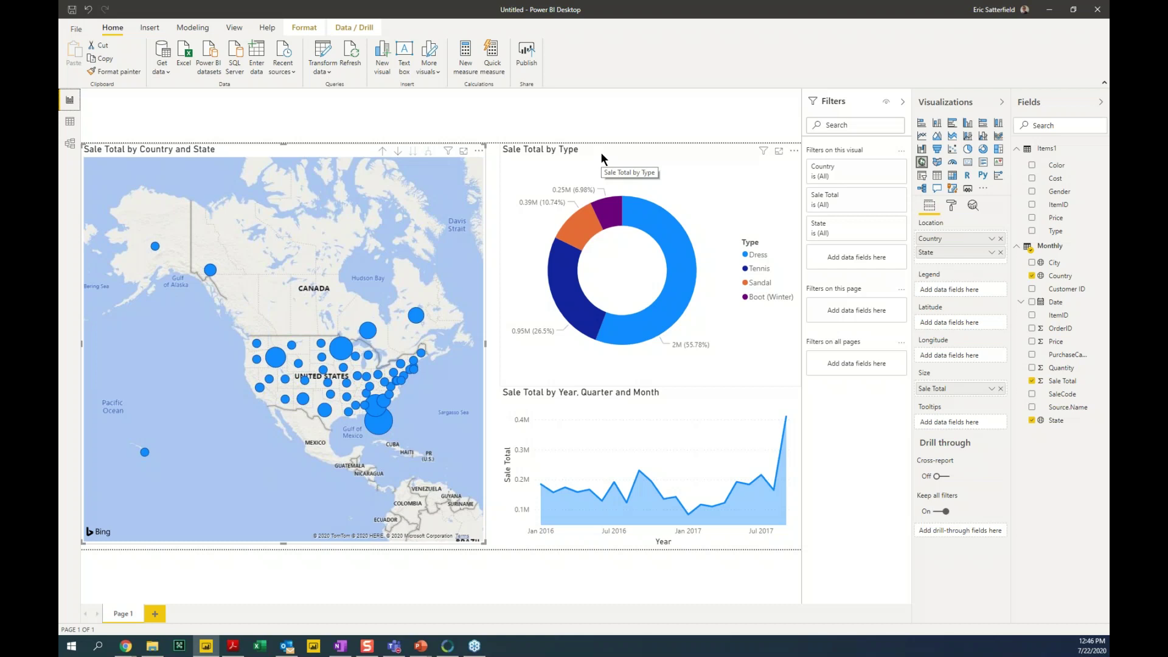
pyautogui.click(566, 126)
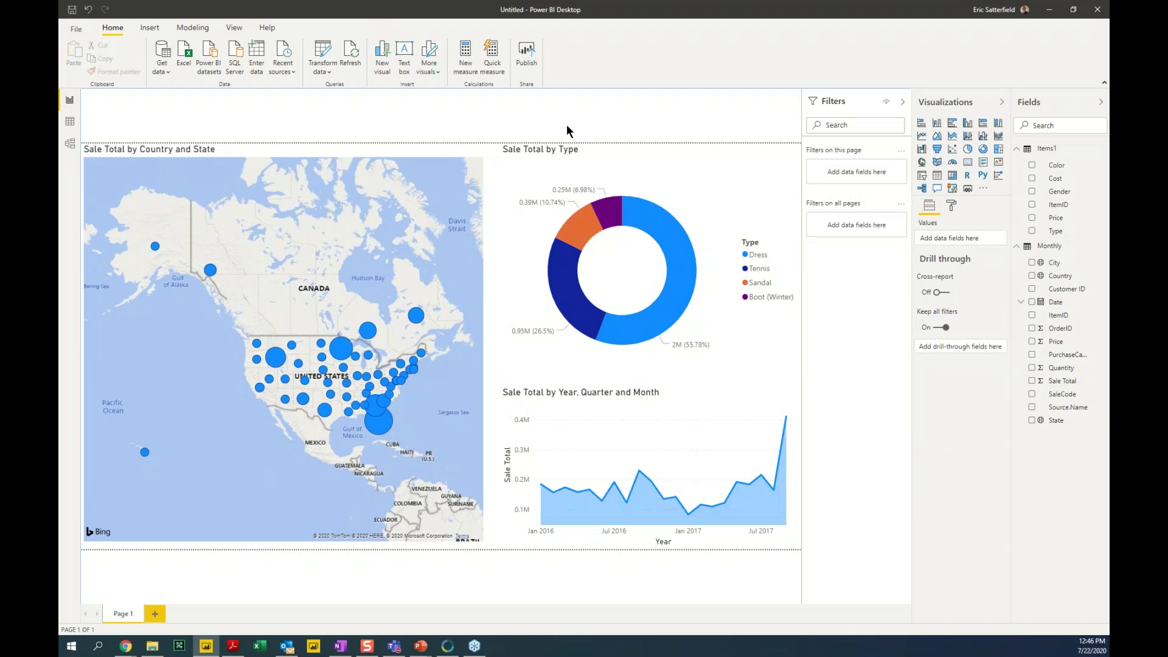
# Step: Run the Explain the decrease analysis on the January 2017 point of the area chart
pyautogui.click(720, 403)
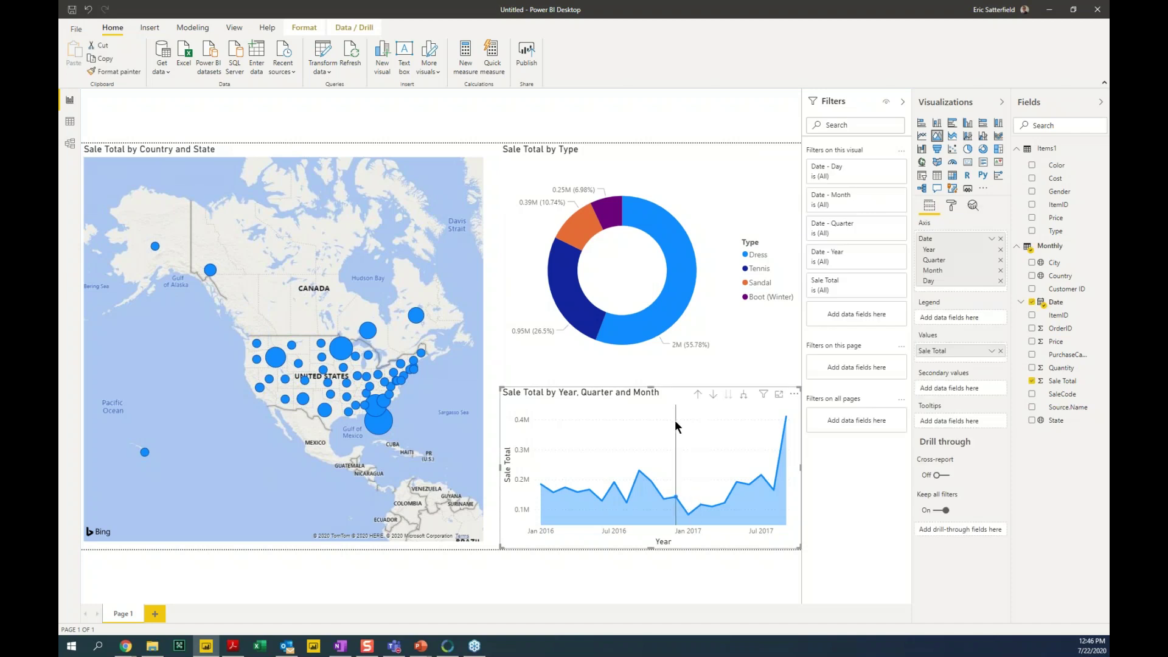
pyautogui.moveTo(675, 423)
pyautogui.moveTo(691, 504)
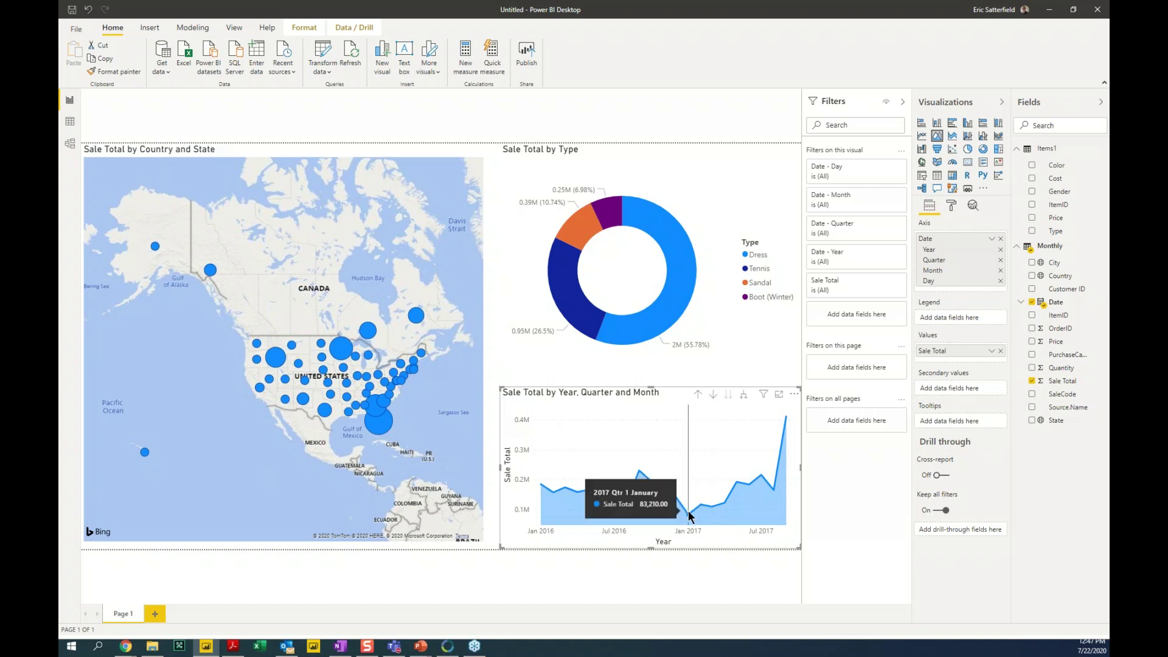
pyautogui.rightClick(690, 516)
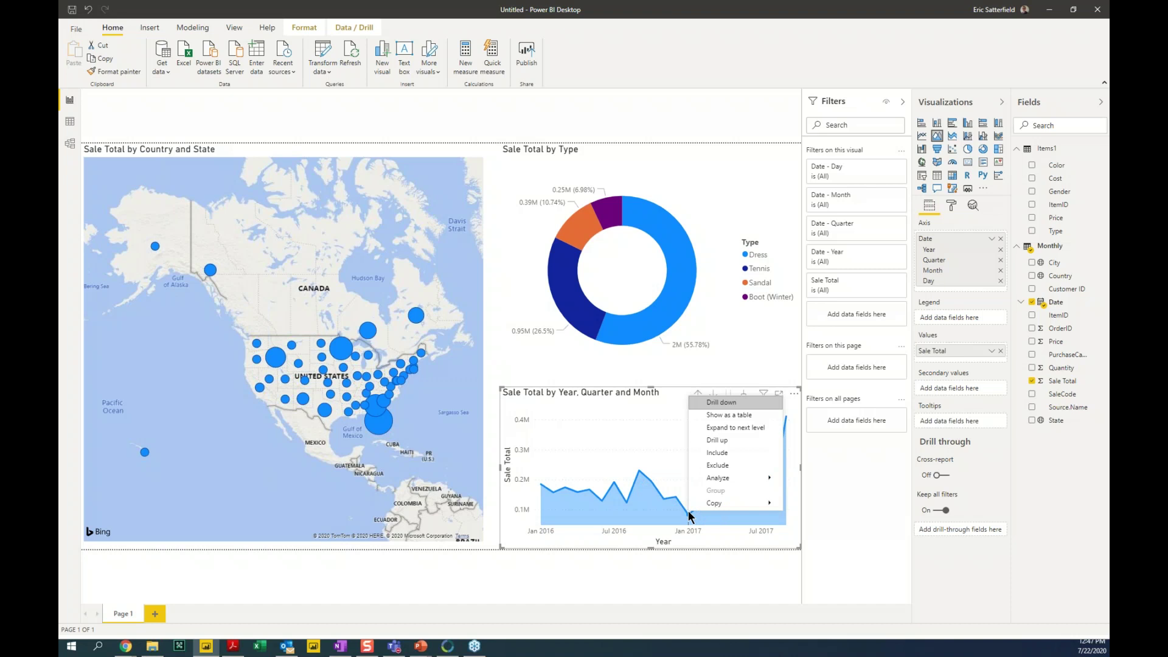
pyautogui.moveTo(723, 479)
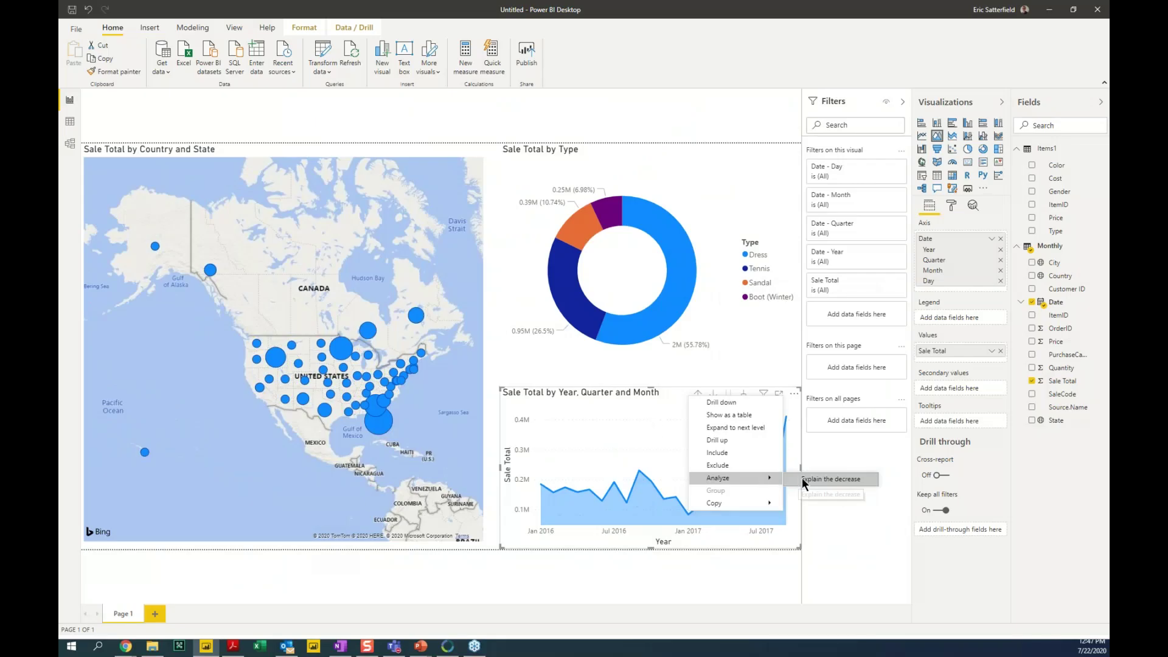
pyautogui.click(803, 479)
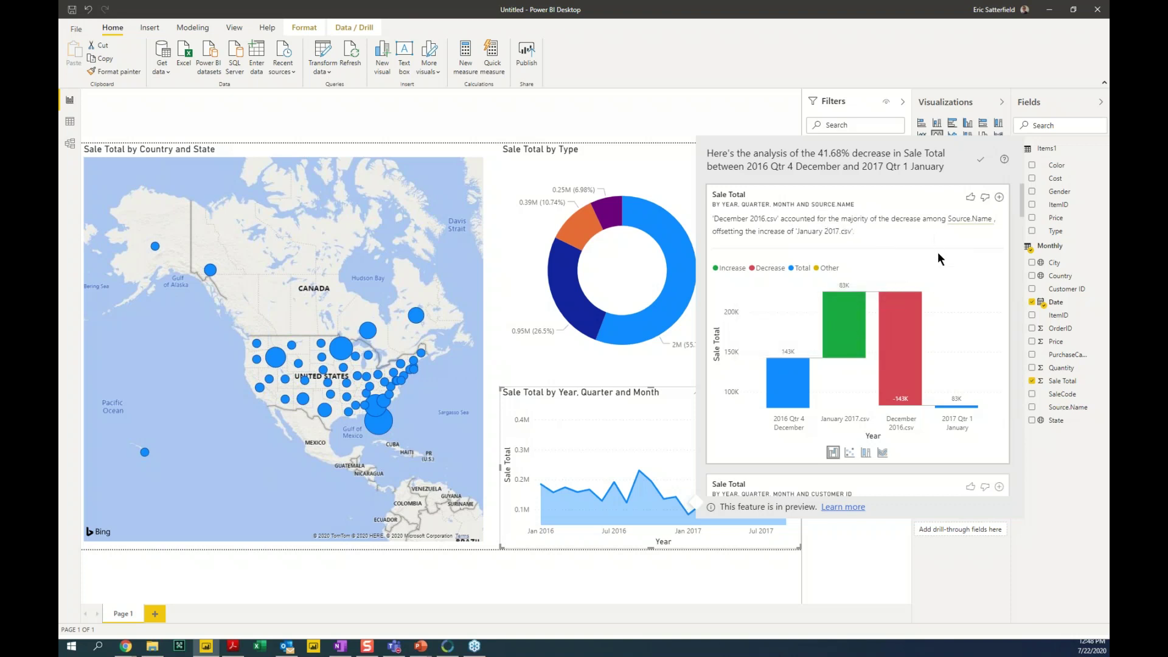
# Step: Review the decrease explanations and compare the City breakdown as scatter, 100% stacked column and waterfall charts
pyautogui.scroll(-3, 947, 328)
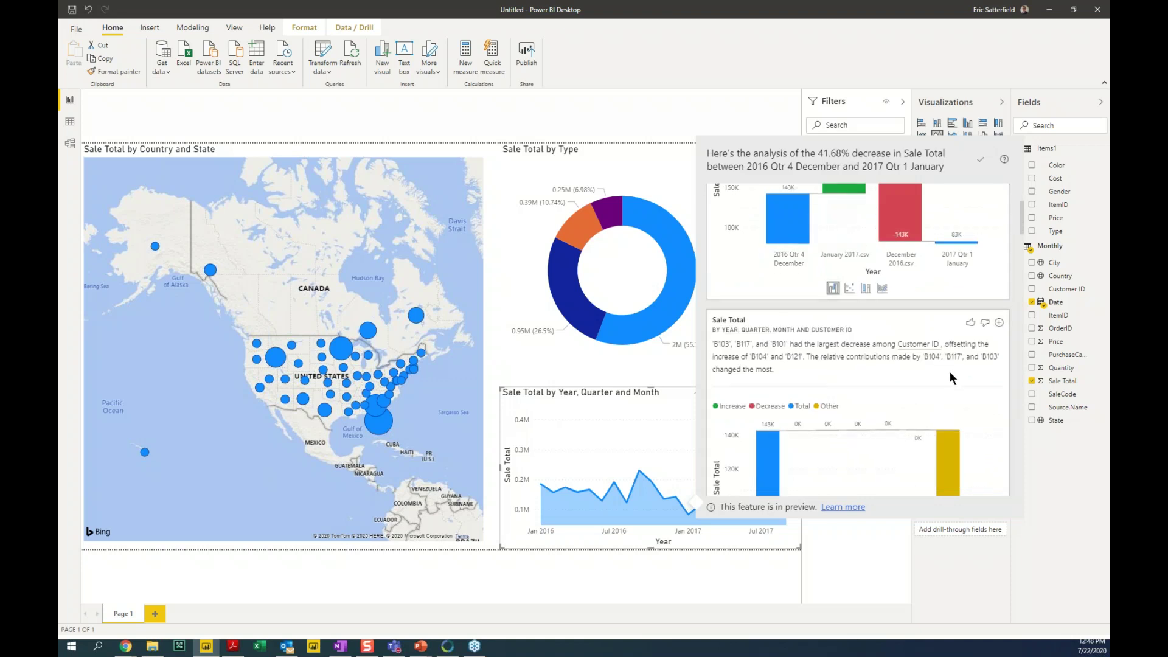
pyautogui.scroll(-4, 950, 377)
pyautogui.scroll(-3, 950, 371)
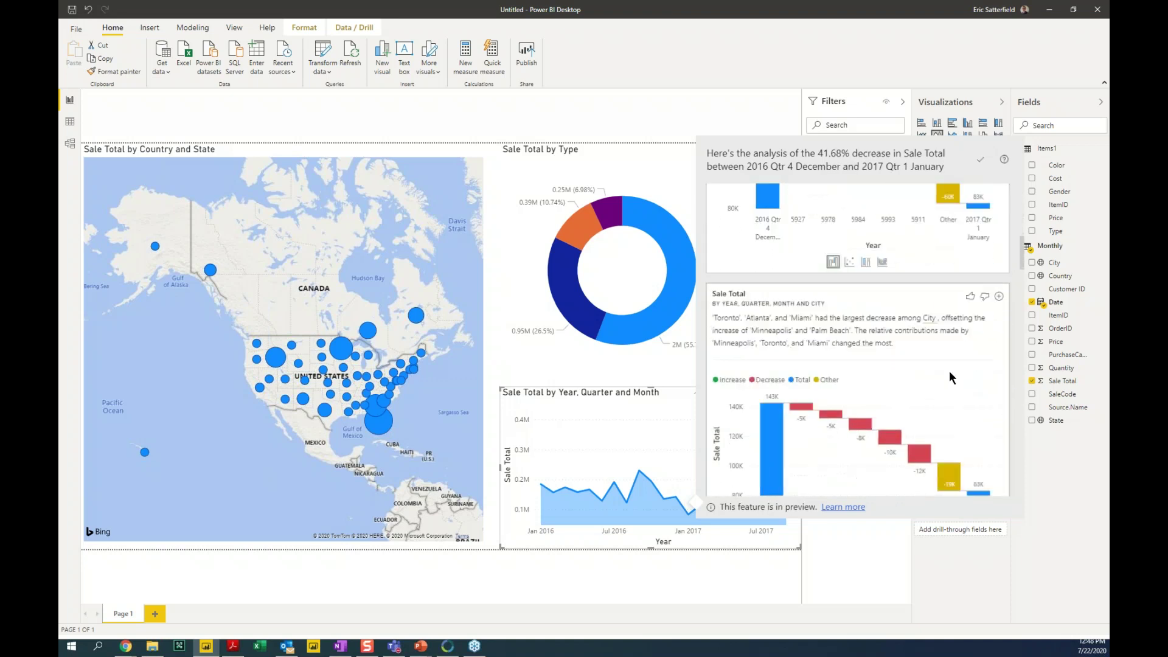
pyautogui.scroll(-1, 949, 371)
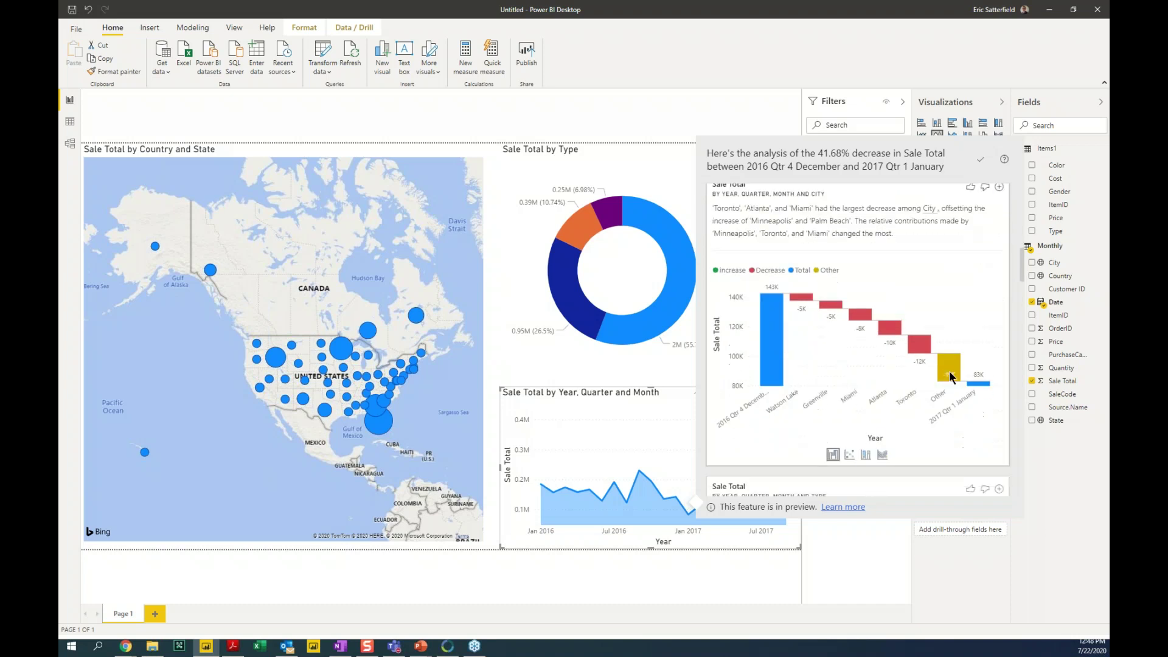
pyautogui.moveTo(948, 371)
pyautogui.click(849, 455)
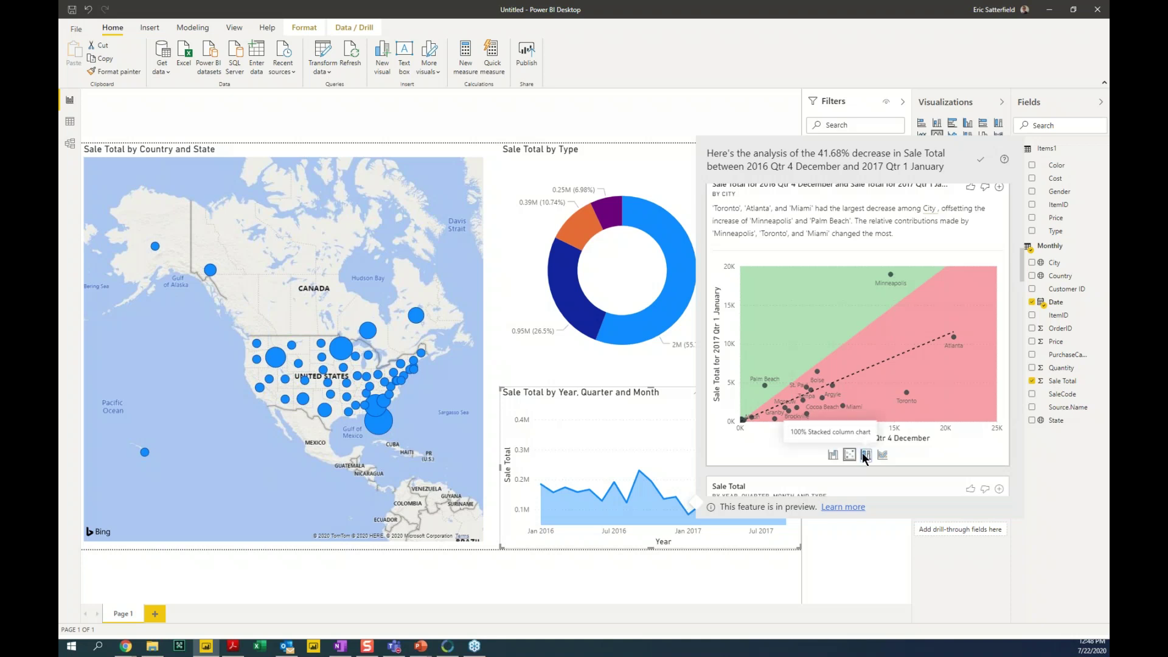
pyautogui.click(863, 453)
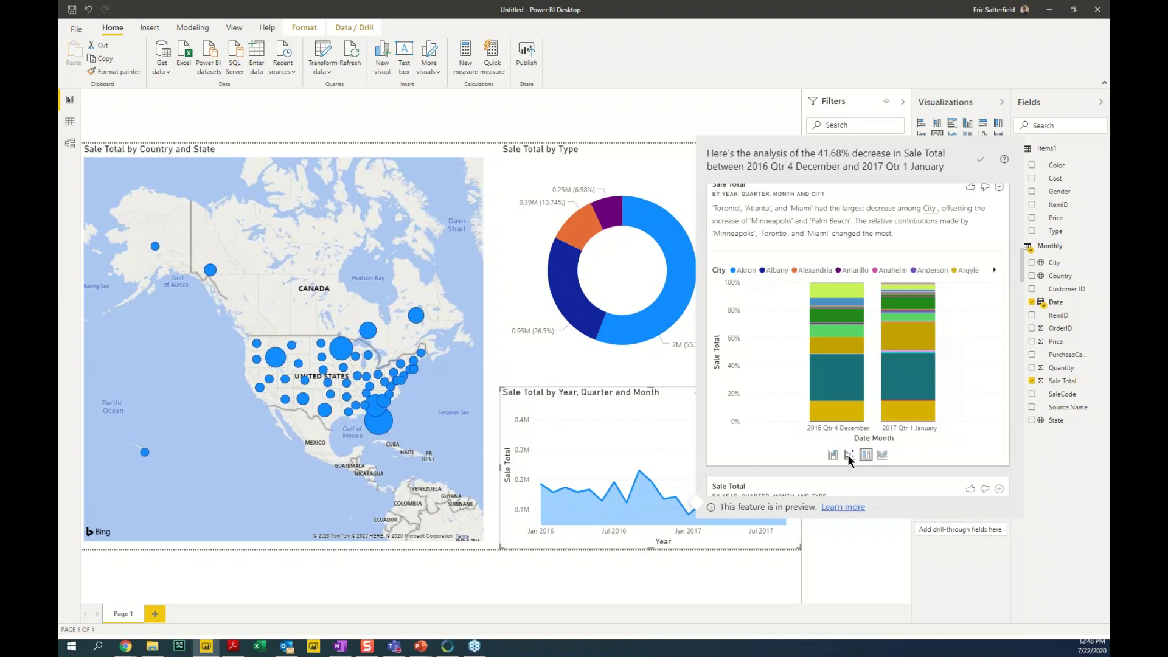
pyautogui.click(833, 455)
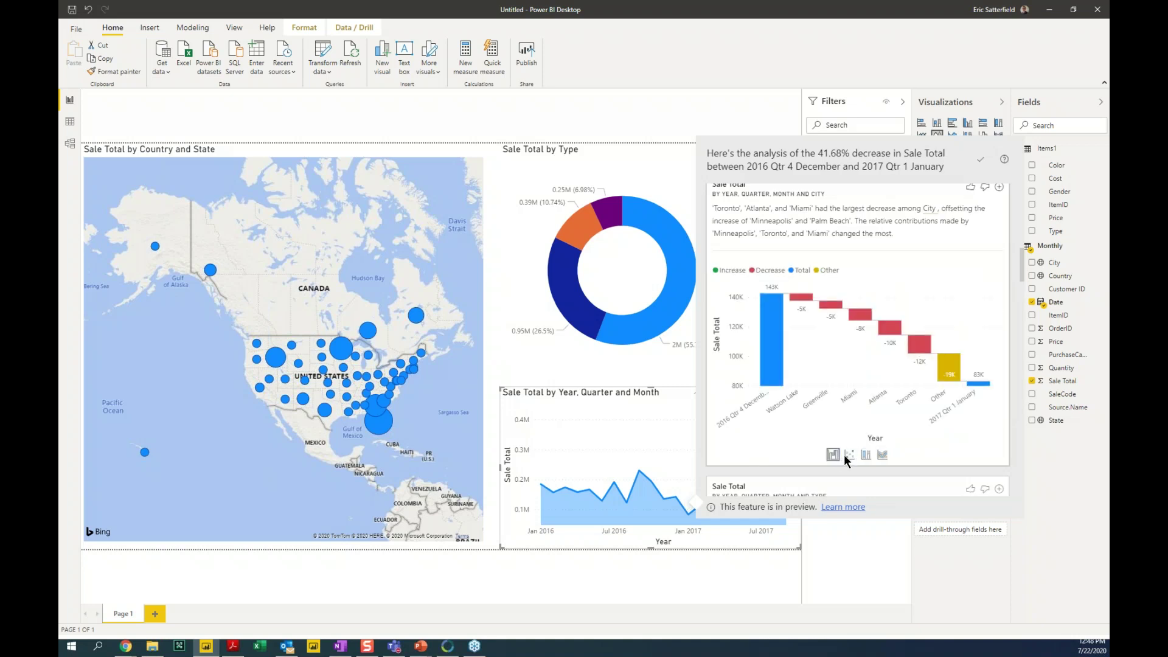
pyautogui.click(848, 455)
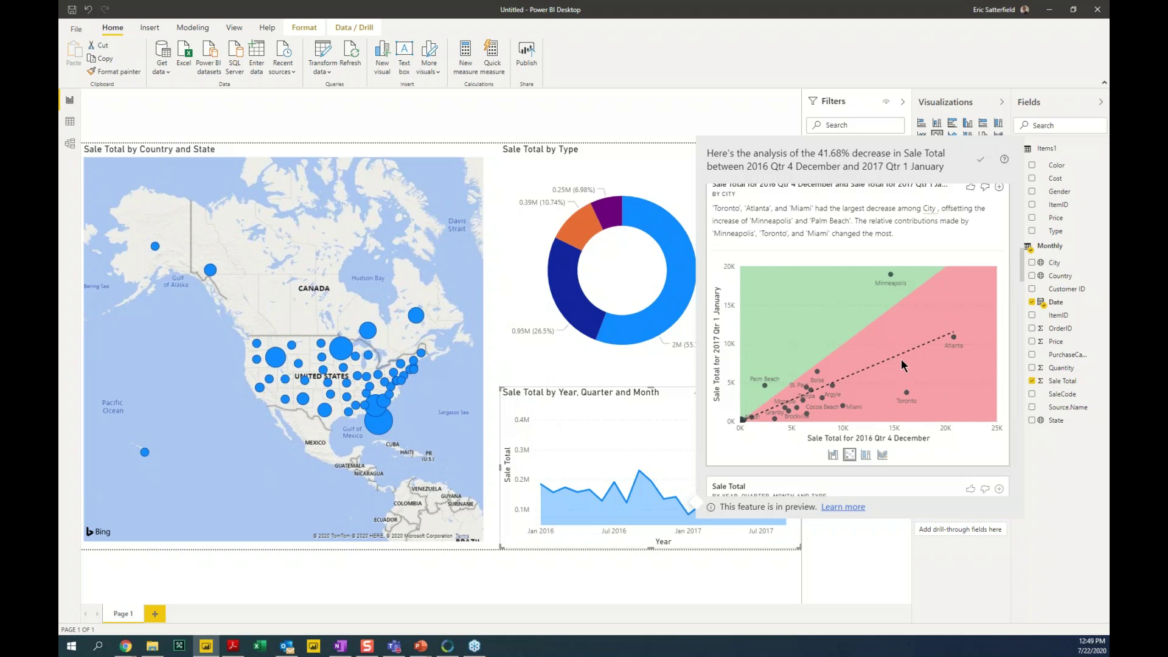
# Step: Show the Type breakdown of the decrease as a scatter chart and add it to the report page
pyautogui.scroll(-2, 900, 352)
pyautogui.scroll(-2, 904, 393)
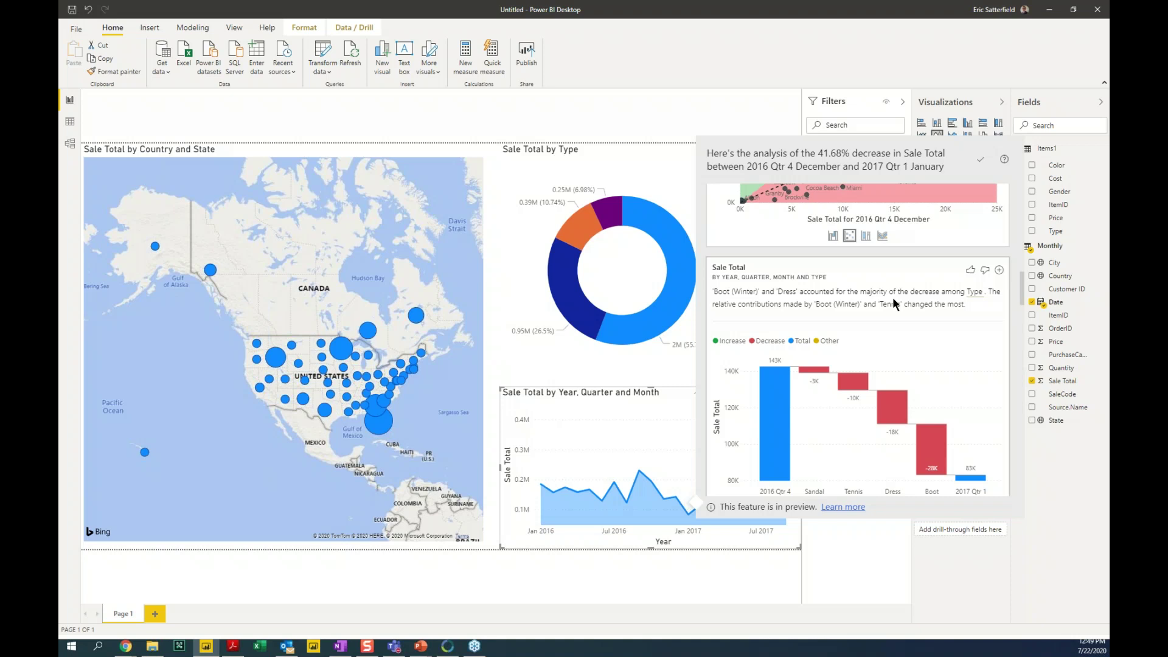
pyautogui.scroll(-1, 897, 316)
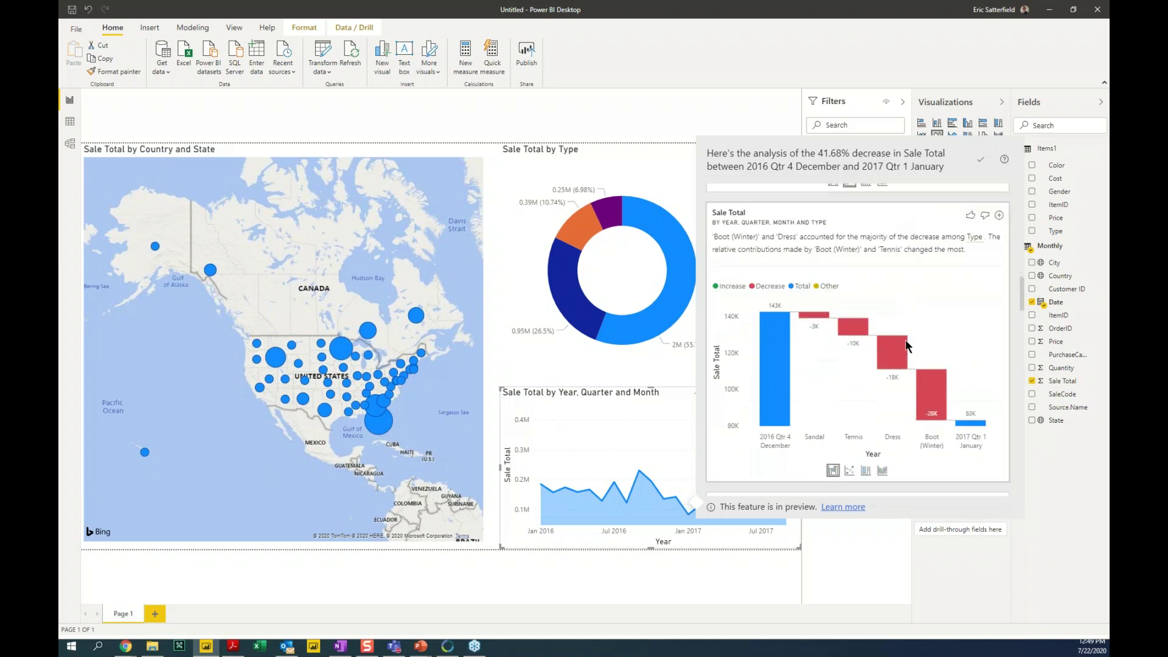
pyautogui.click(850, 472)
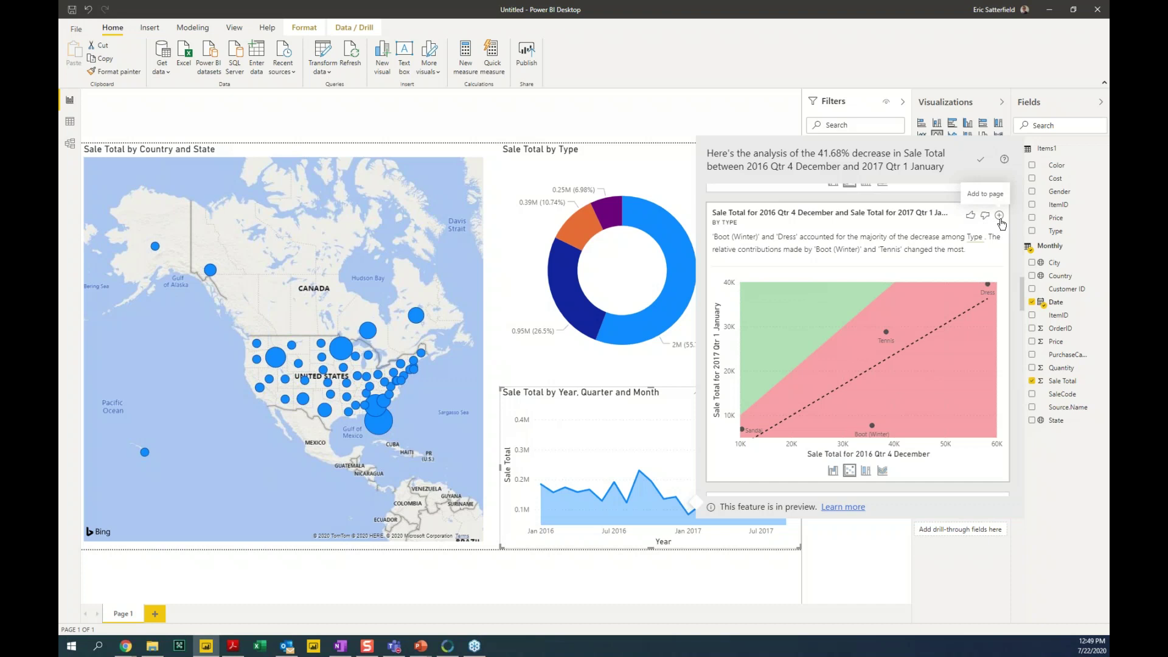
pyautogui.click(1000, 216)
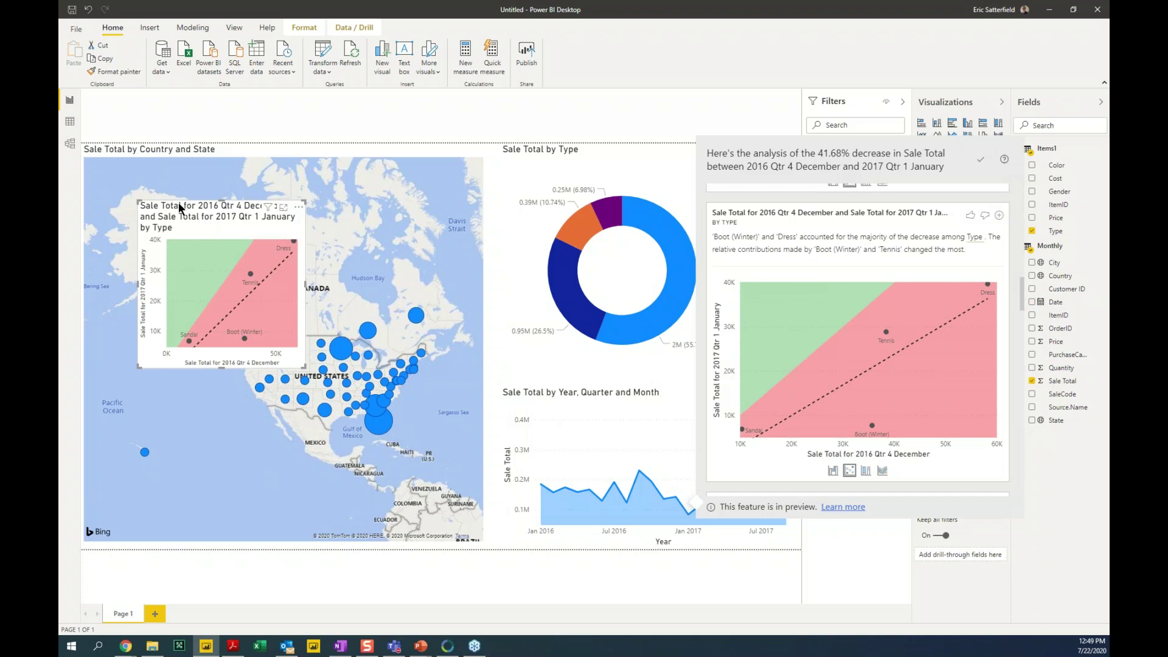
# Step: Shrink the Sale Total by Type donut chart toward the upper-right corner of the report page
pyautogui.click(227, 218)
pyautogui.click(560, 152)
pyautogui.moveTo(501, 385); pyautogui.dragTo(585, 287)
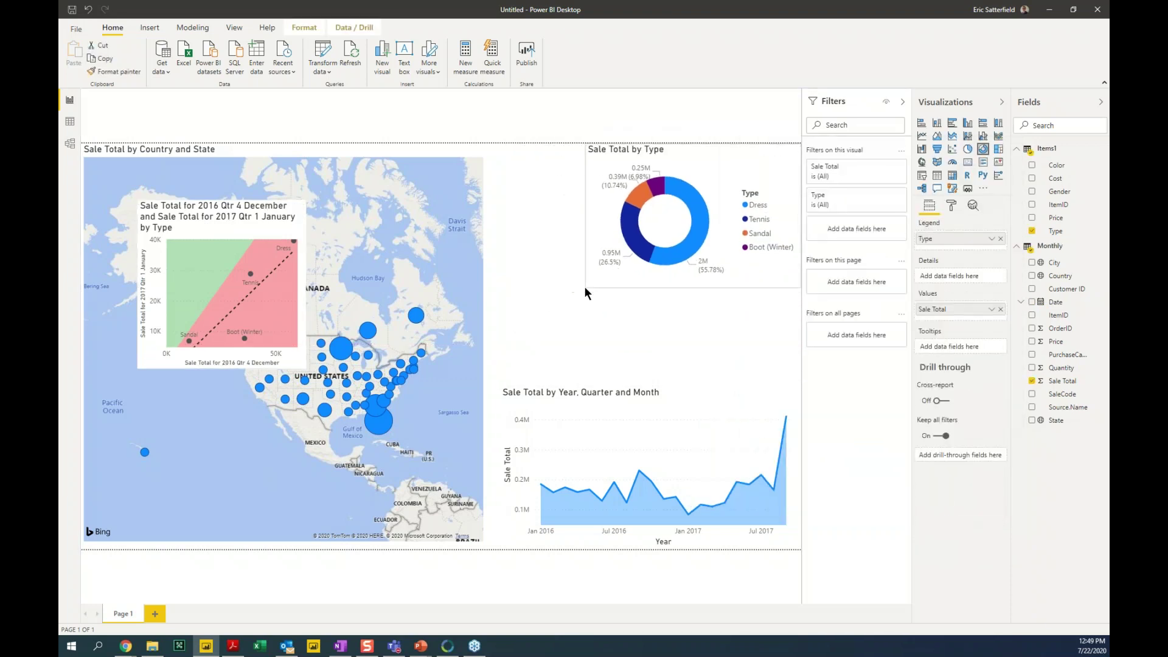
# Step: Narrow the Country and State map and place the Type scatter chart between the map and the donut chart
pyautogui.moveTo(452, 231); pyautogui.dragTo(552, 163)
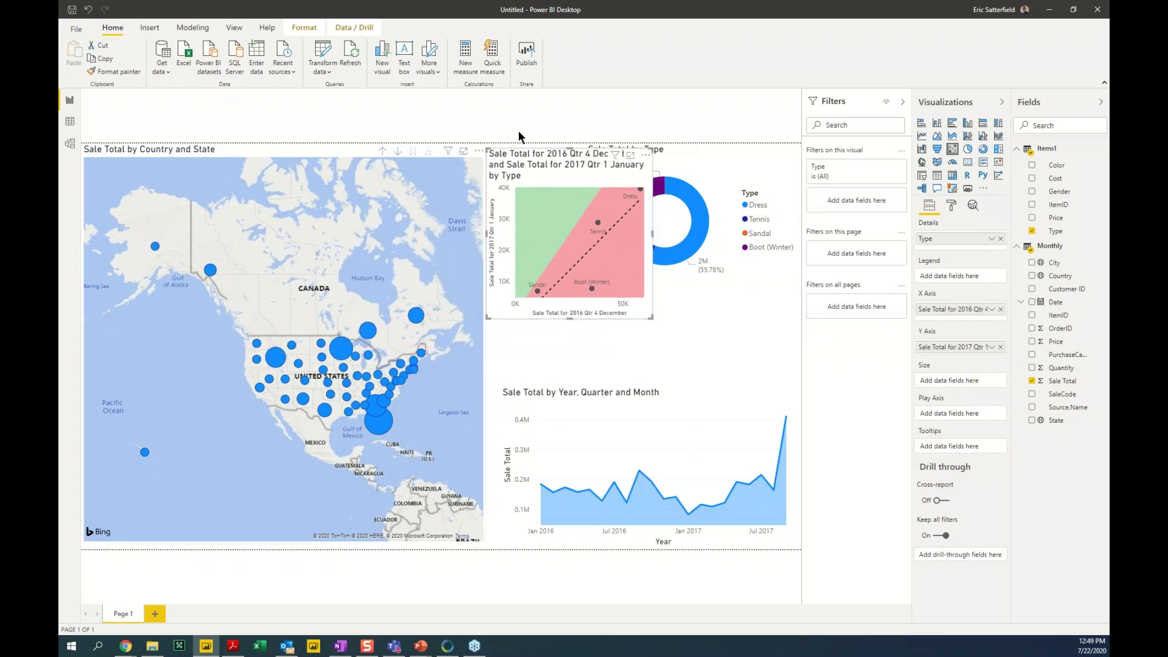
pyautogui.click(485, 145)
pyautogui.moveTo(485, 145); pyautogui.dragTo(403, 152)
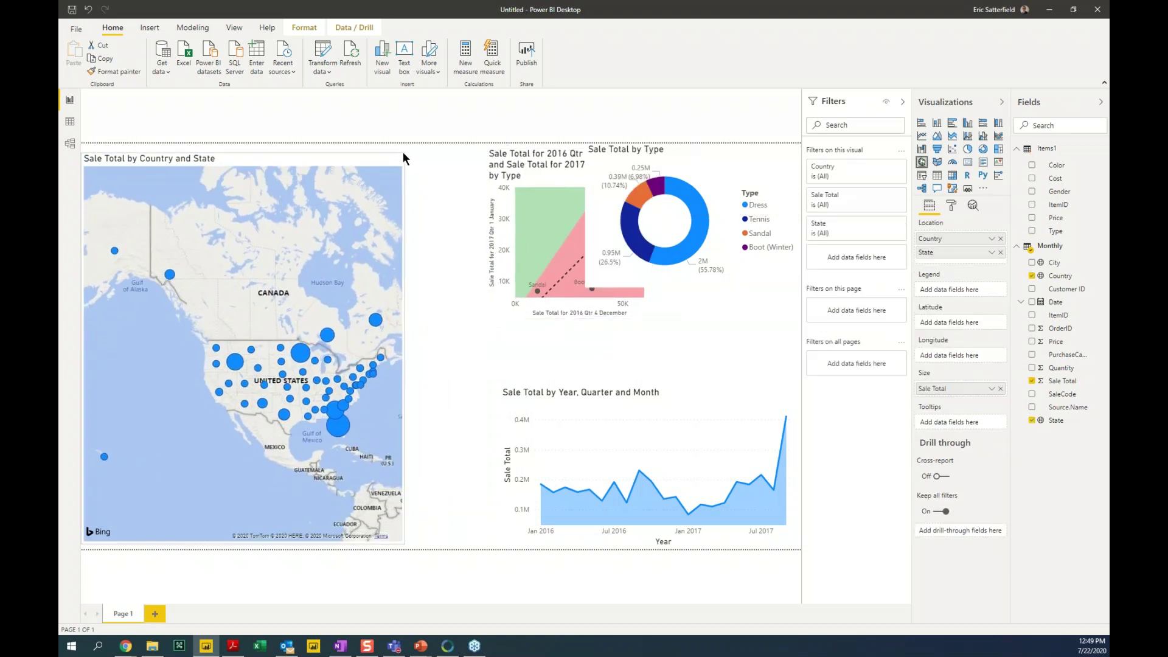
pyautogui.click(453, 158)
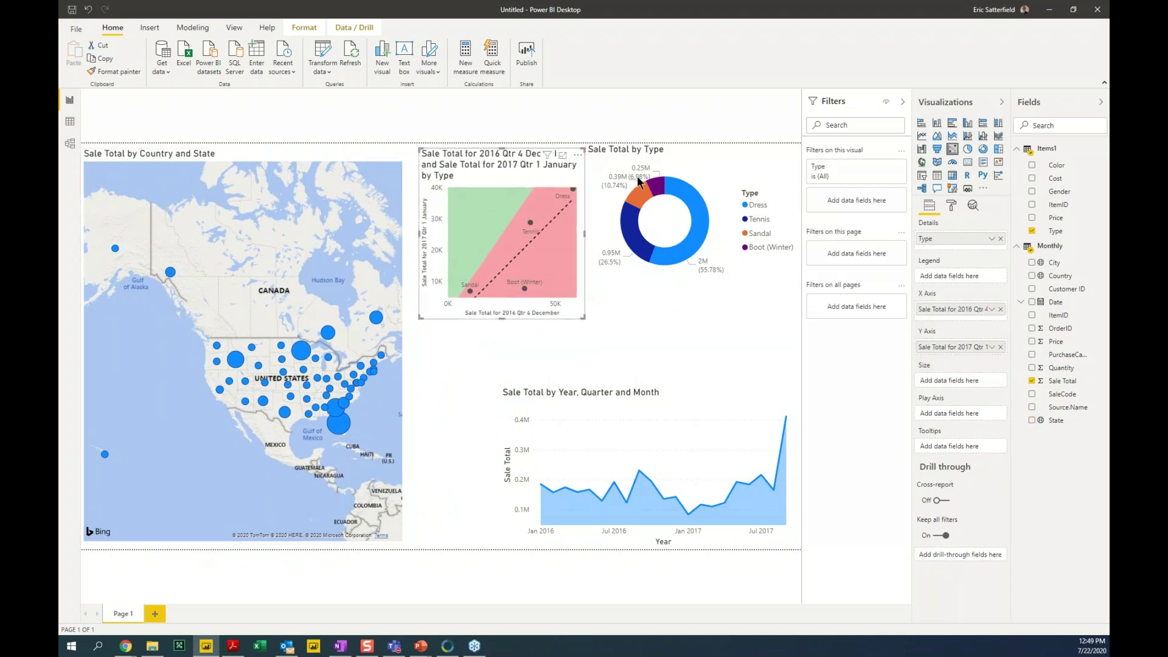
# Step: Extend the donut chart and the Type scatter chart downward to just above the area chart
pyautogui.click(696, 298)
pyautogui.moveTo(694, 296); pyautogui.dragTo(691, 384)
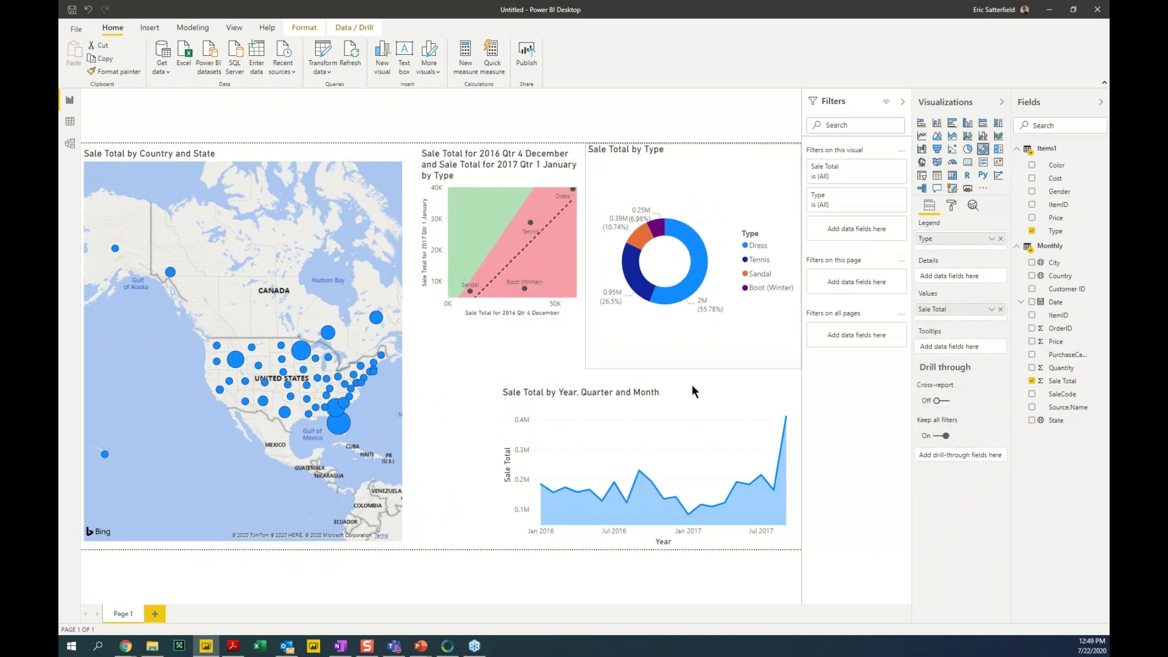
pyautogui.click(497, 318)
pyautogui.moveTo(497, 320); pyautogui.dragTo(509, 376)
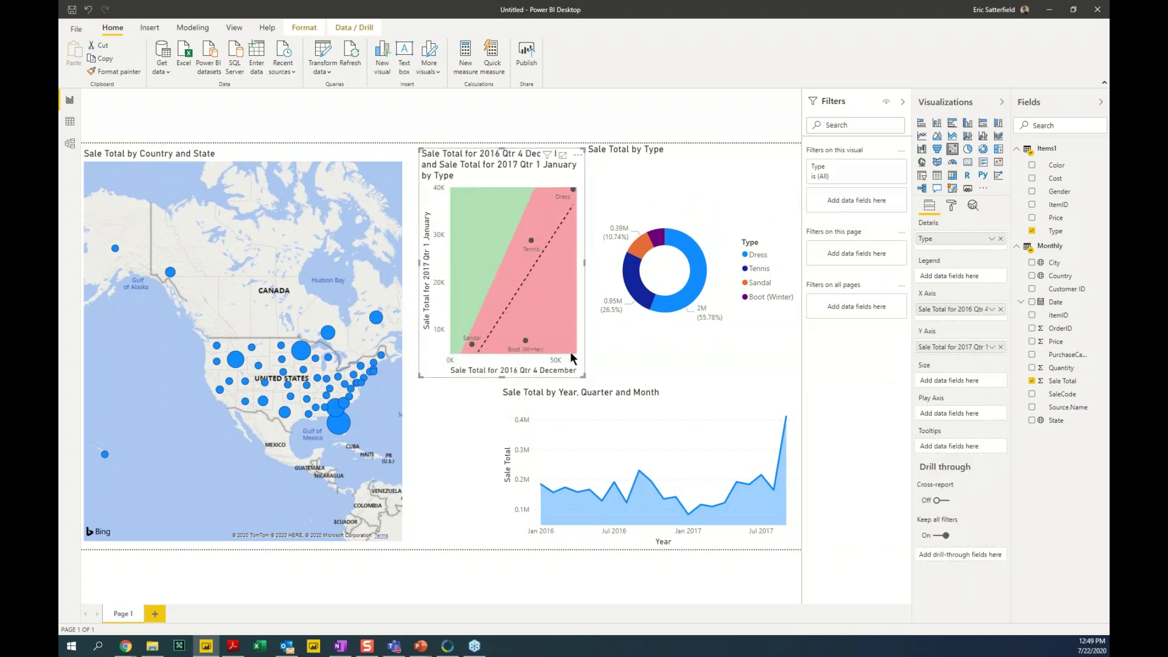
# Step: Cross-filter the page by the Tennis, Sandal and Boot (Winter) donut slices in turn, and clear the selection
pyautogui.click(637, 268)
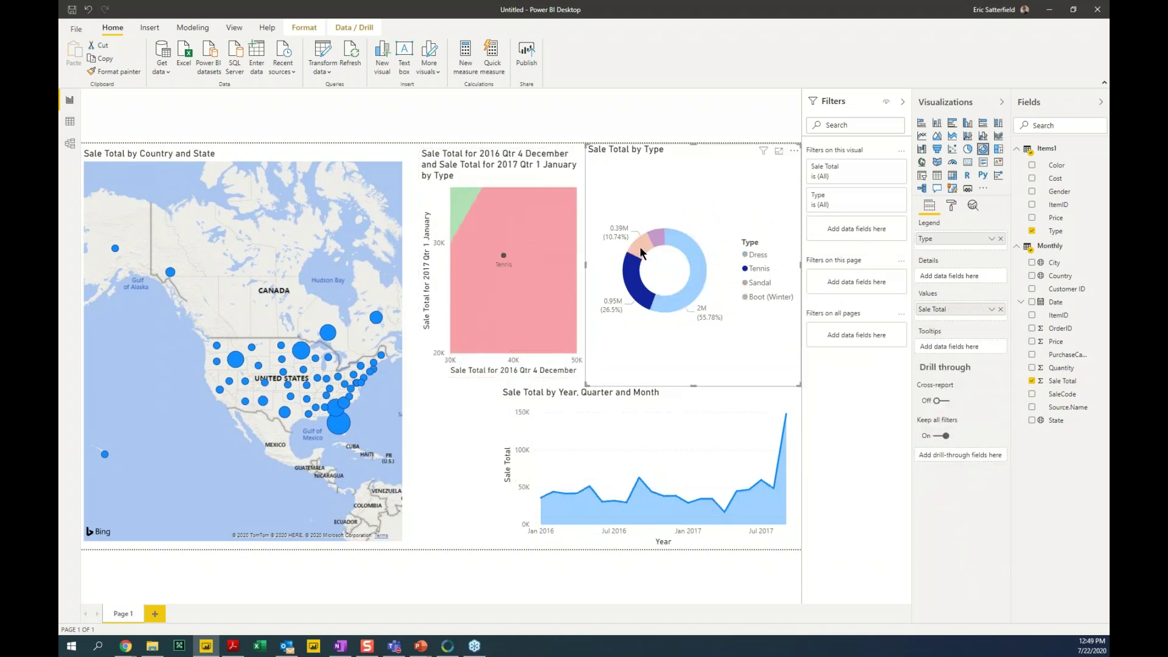
pyautogui.click(644, 246)
pyautogui.click(656, 239)
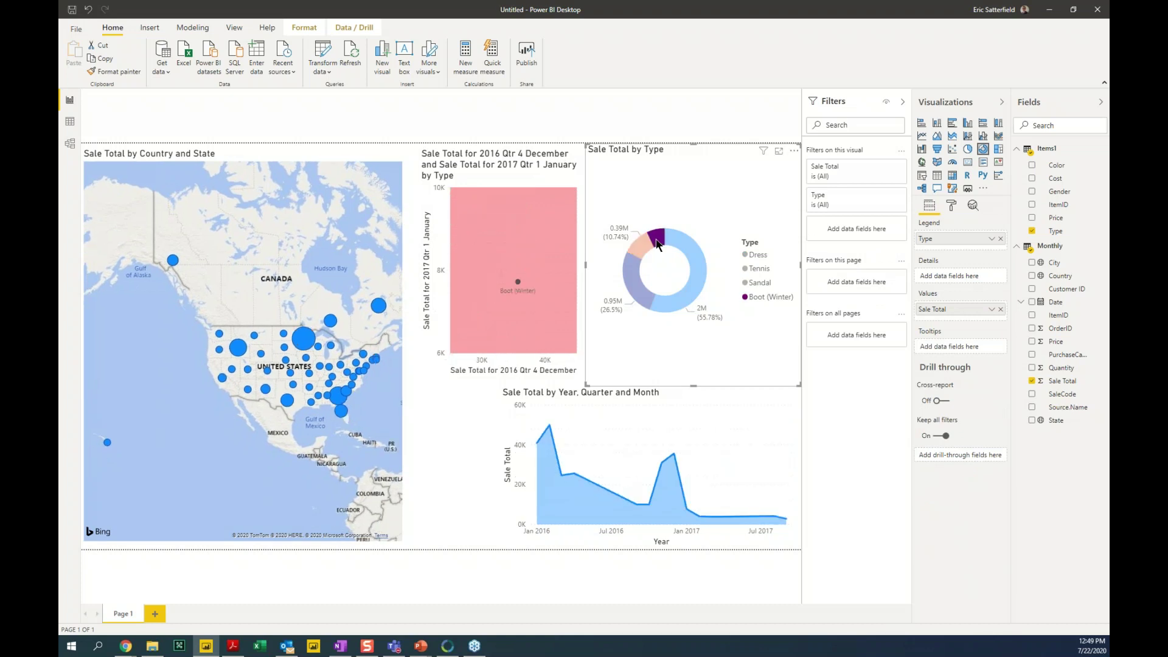
pyautogui.click(656, 243)
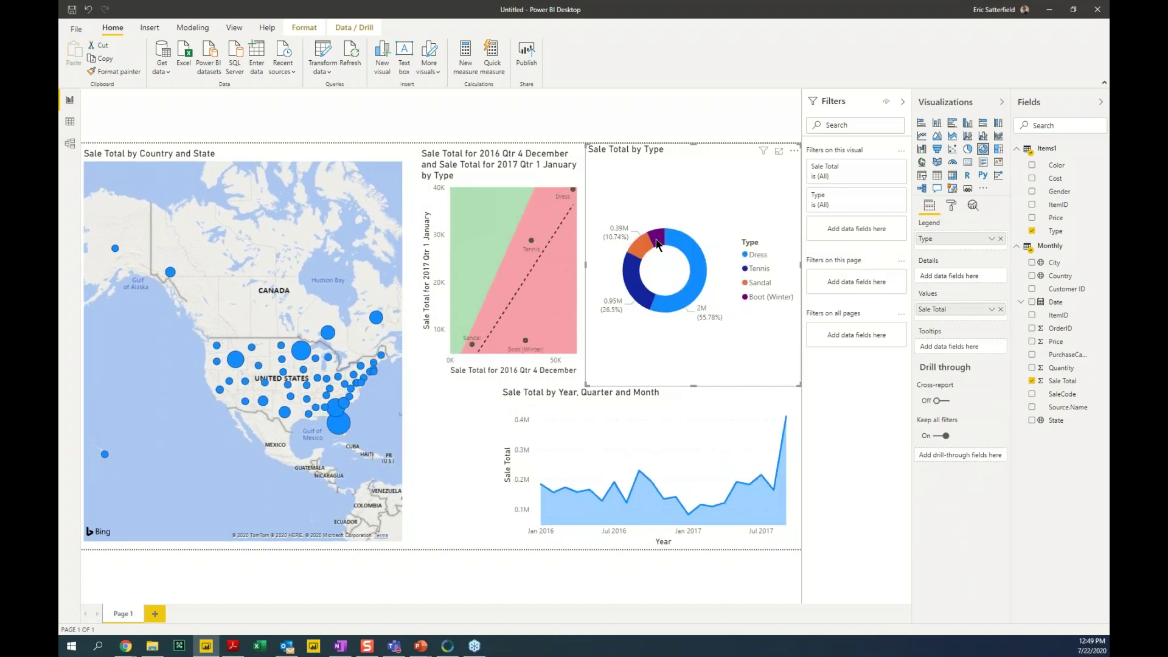
pyautogui.click(666, 125)
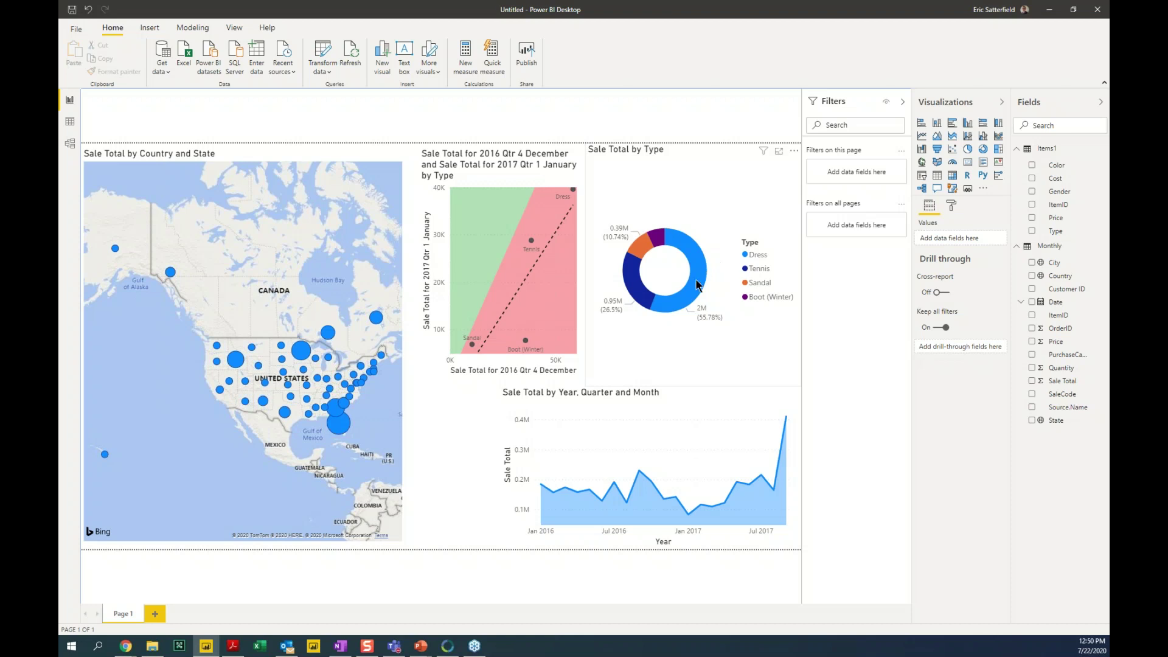
# Step: Widen the Year, Quarter and Month area chart so it reaches the map's edge, and deselect it
pyautogui.click(526, 403)
pyautogui.moveTo(500, 469); pyautogui.dragTo(407, 472)
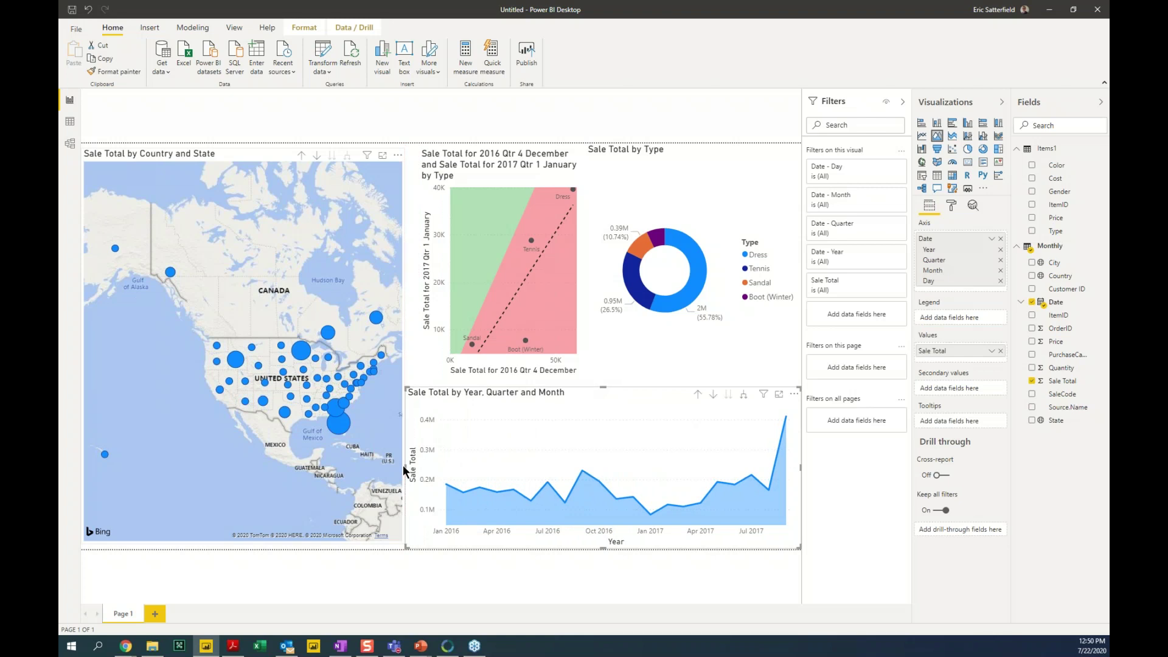
pyautogui.click(596, 123)
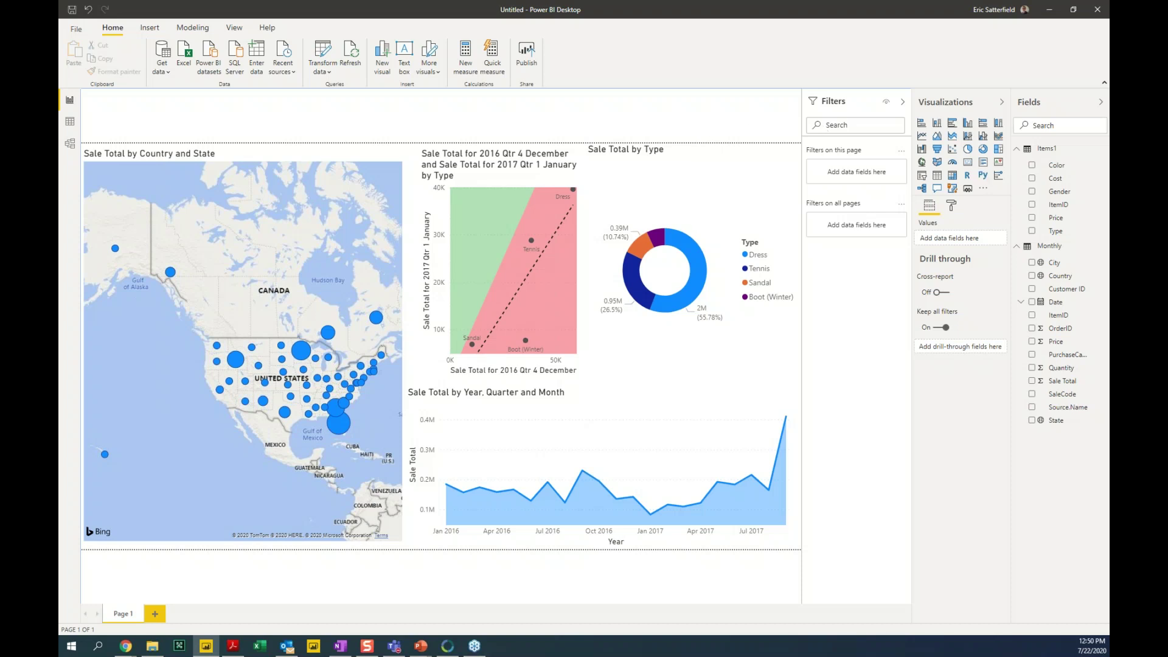
# Step: In File Explorer, move Q4 2017.csv from the Temp folder into the Monthly folder, and return to the Power BI report
pyautogui.click(152, 646)
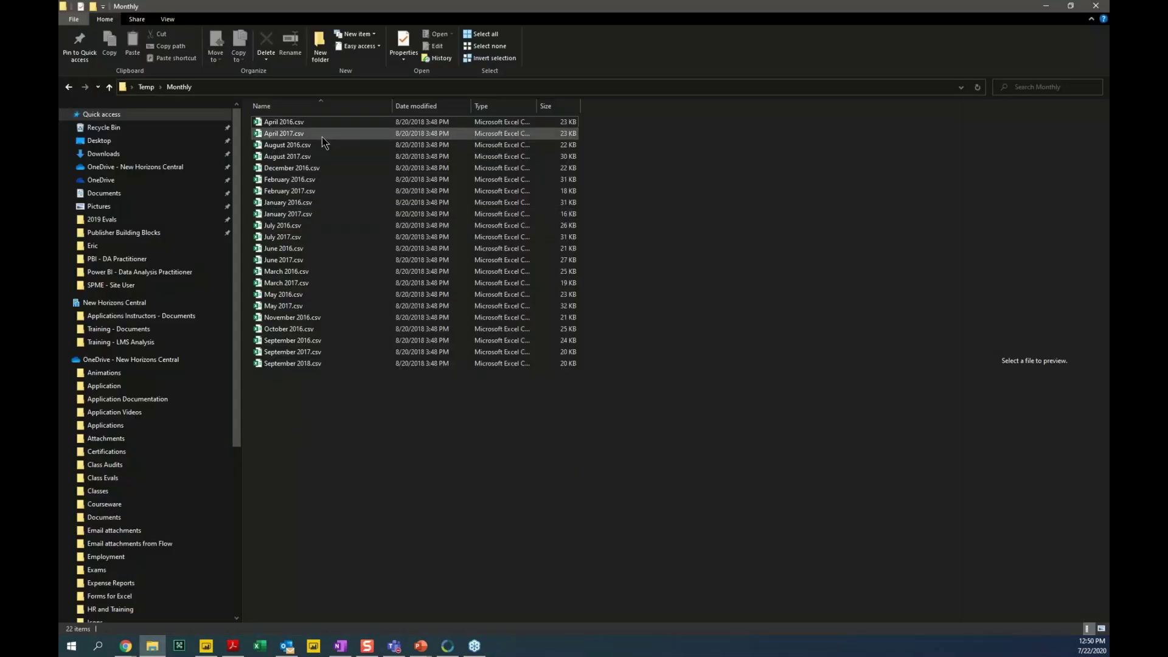
pyautogui.click(146, 87)
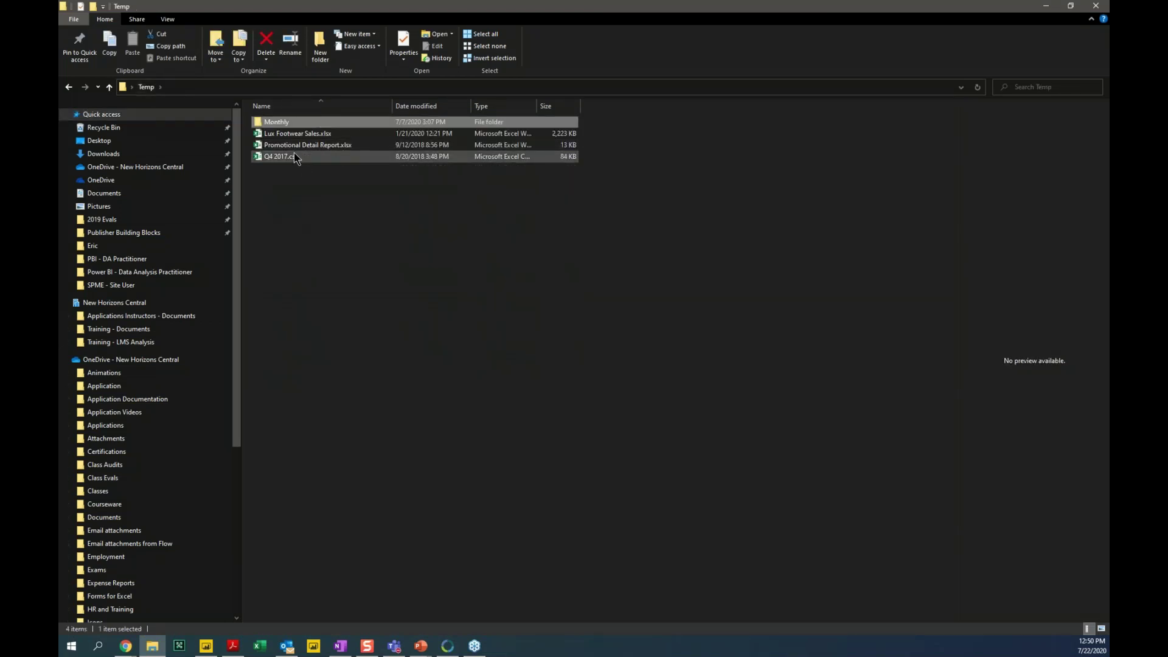
pyautogui.click(298, 158)
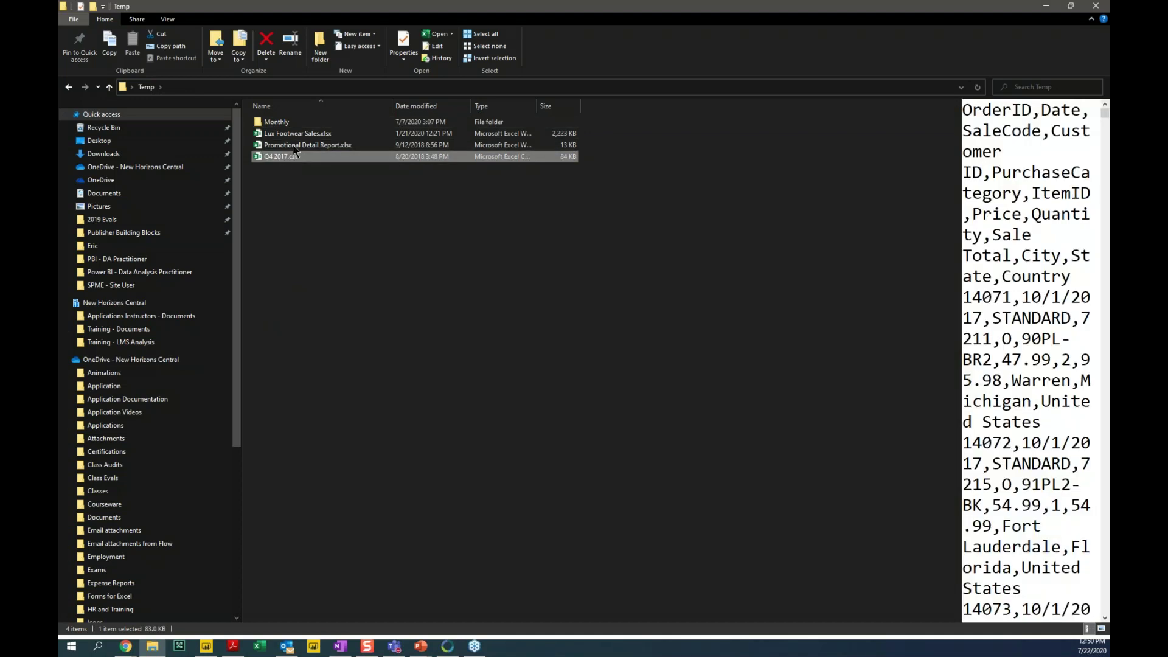
pyautogui.moveTo(293, 157); pyautogui.dragTo(289, 123)
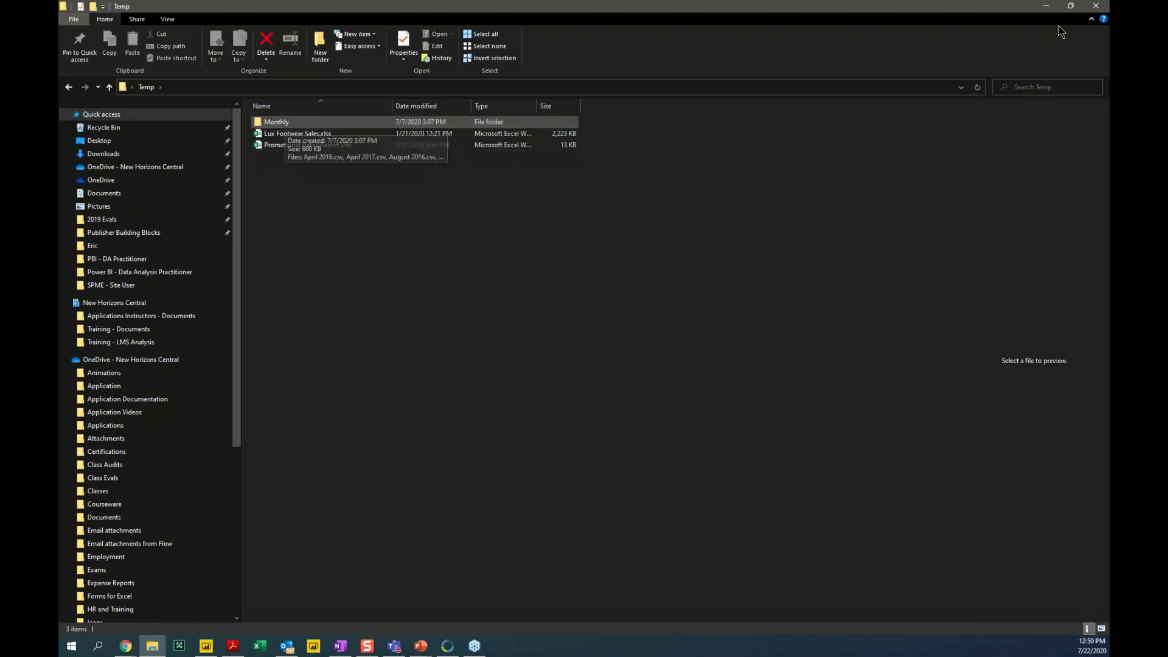
pyautogui.click(1048, 7)
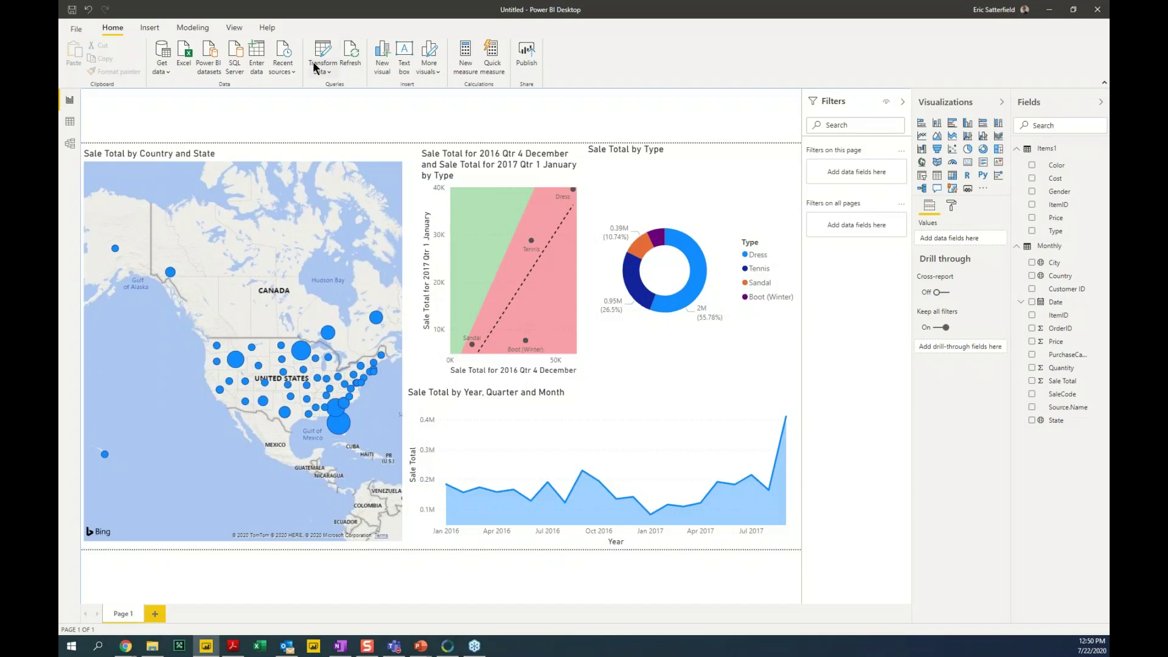
# Step: Refresh the report data and inspect the points from September 2017 onward on the area chart
pyautogui.click(355, 58)
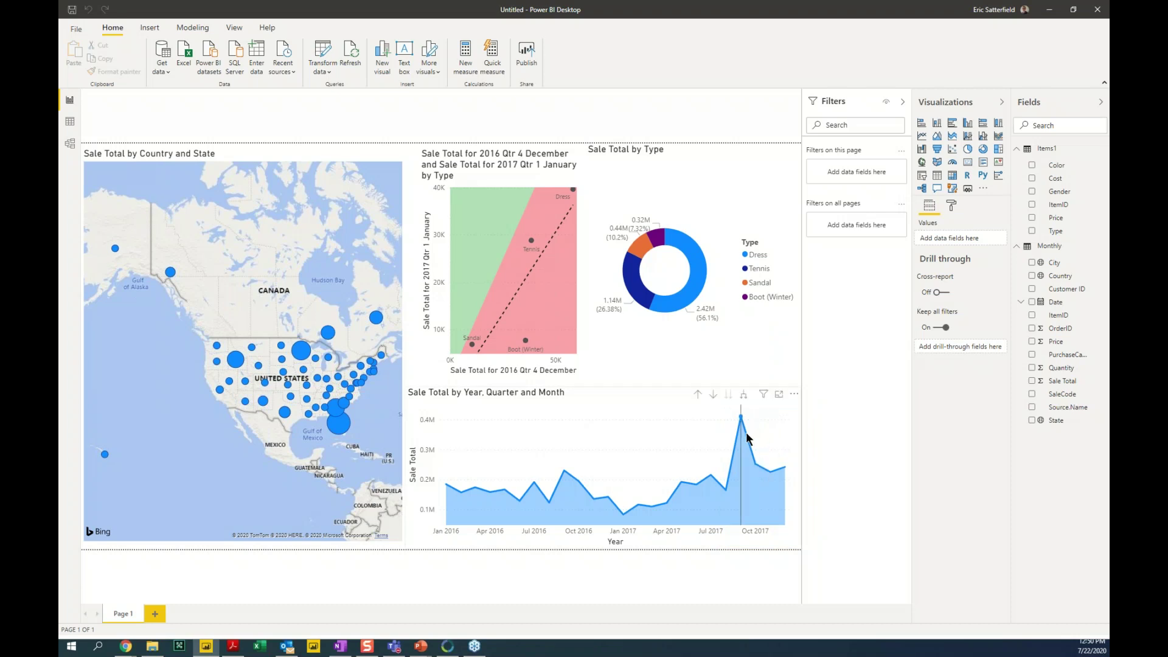
pyautogui.moveTo(745, 434)
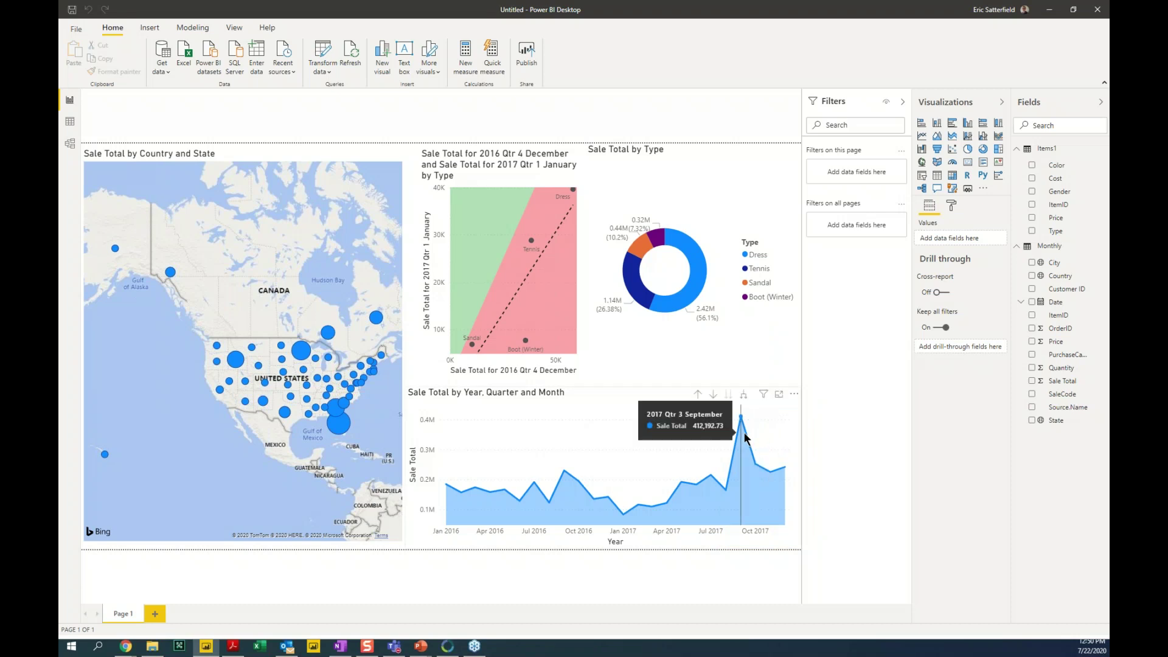
pyautogui.moveTo(784, 449)
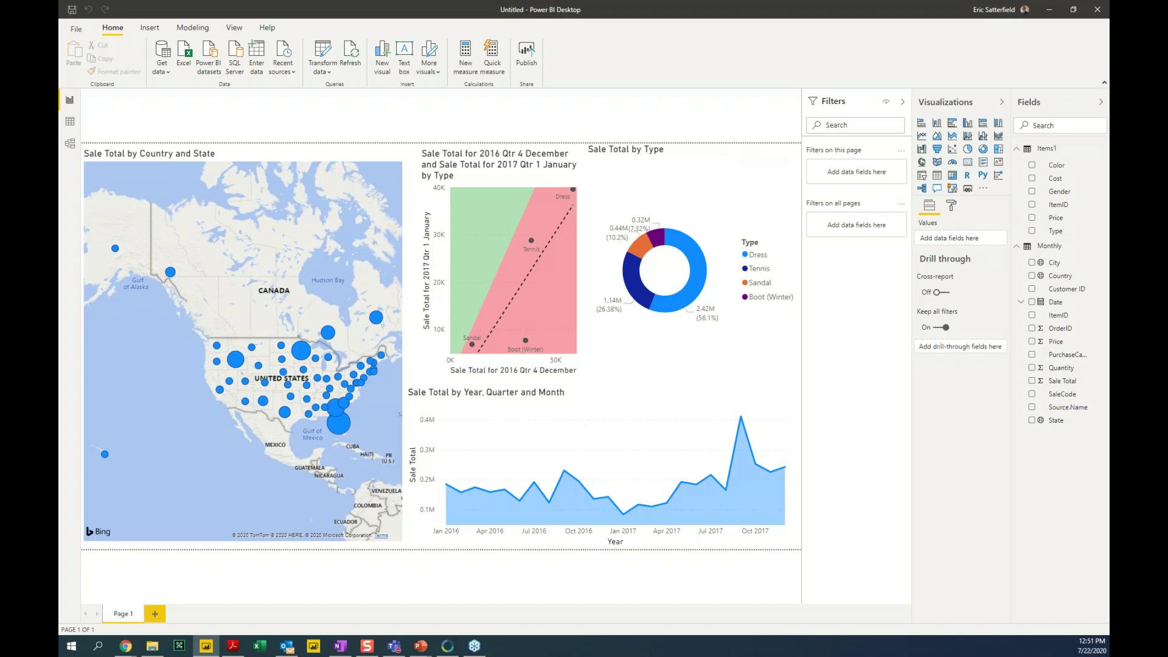
# Step: Switch to PowerPoint
pyautogui.click(420, 646)
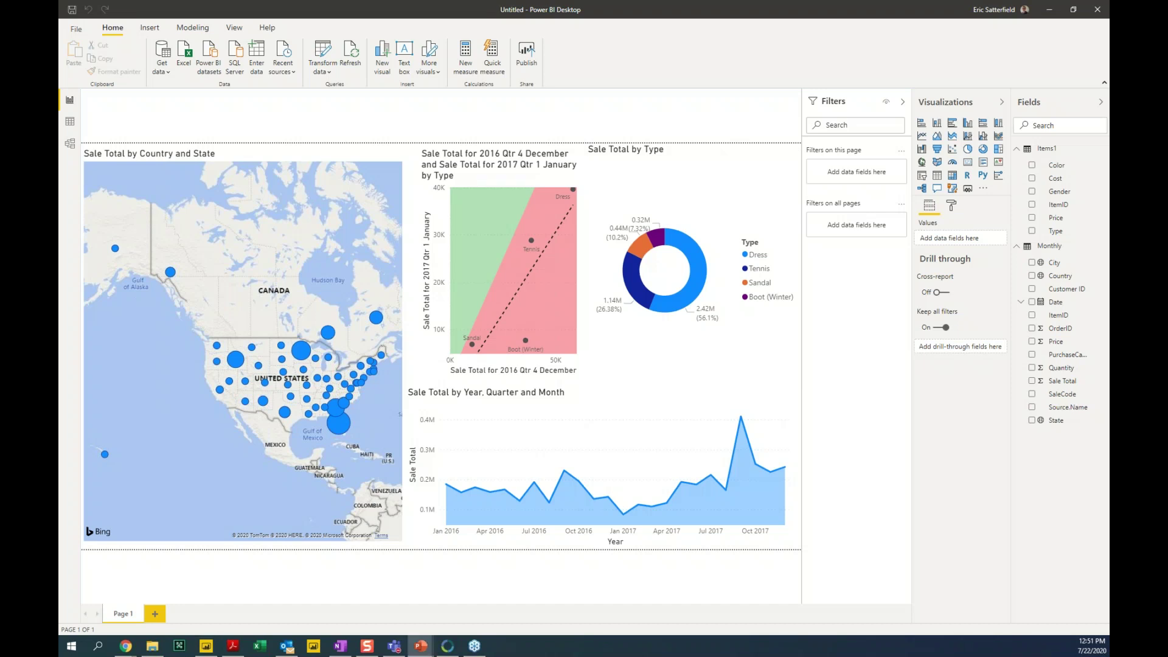